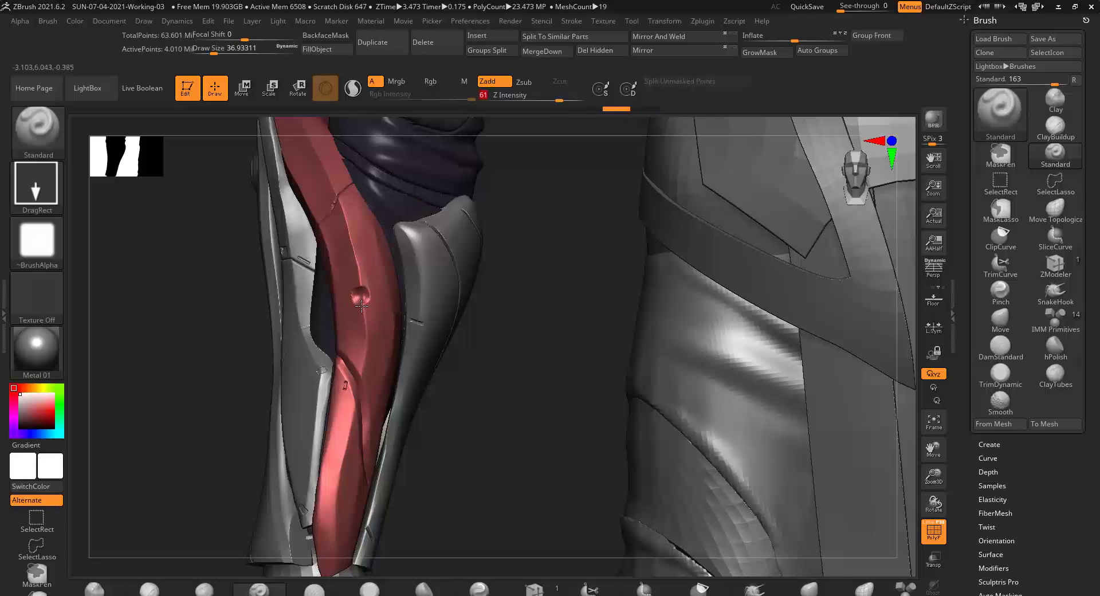
# Frame the figure, orbit to a low angle on the hip and arm, and select the sleeve subtool.
pyautogui.press('f')
pyautogui.moveTo(414, 321); pyautogui.dragTo(471, 258)
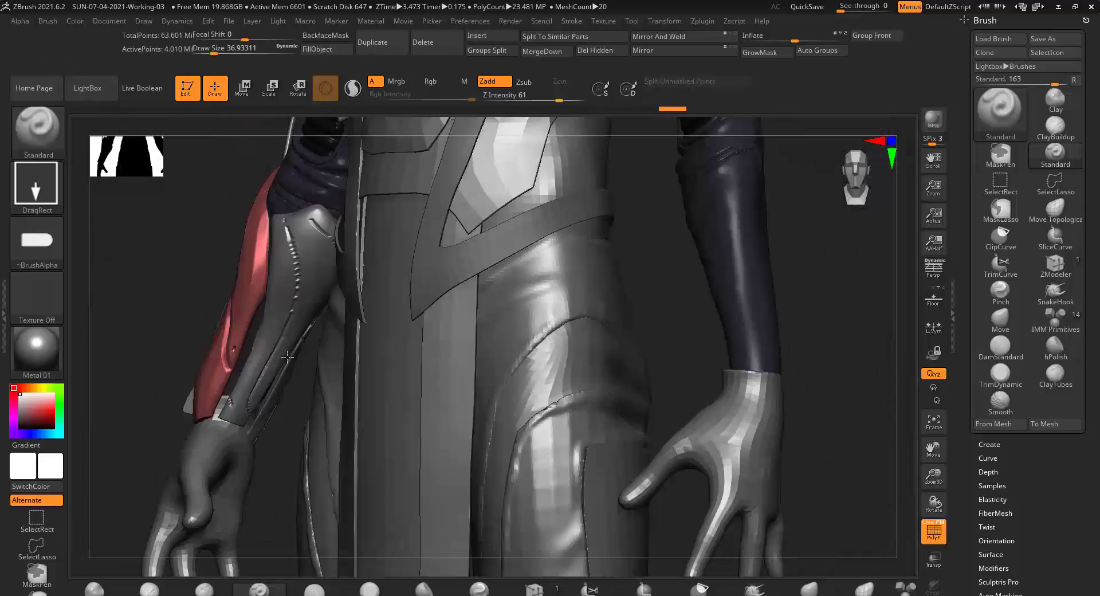
pyautogui.keyDown('alt'); pyautogui.click(287, 356); pyautogui.keyUp('alt')
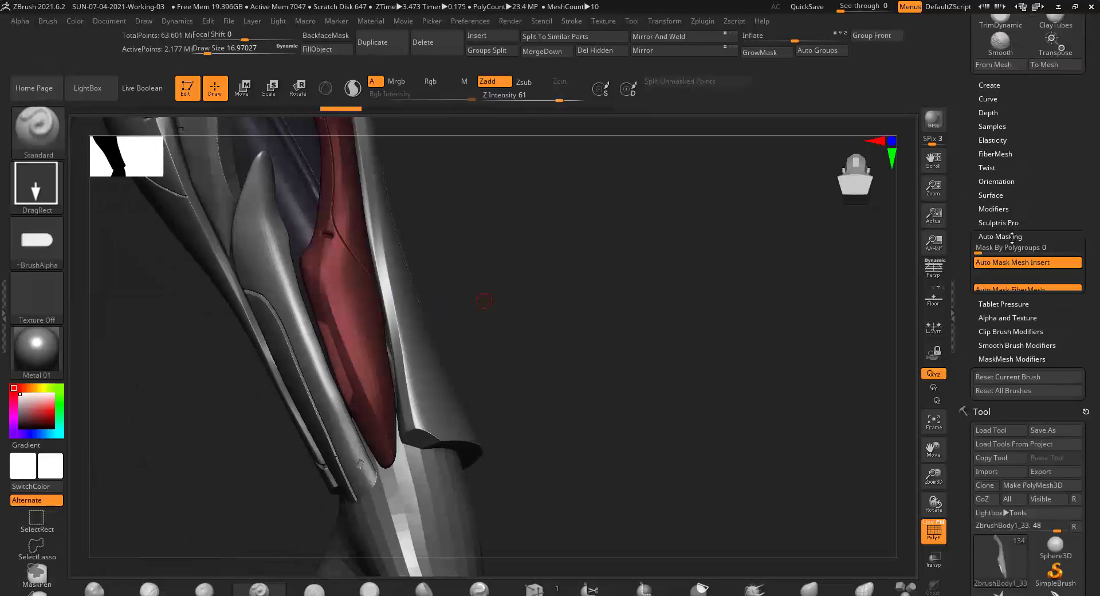
# Open the sleeve's Masking options and view the upper arm from front and side.
pyautogui.scroll(-5, 1025, 343)
pyautogui.click(992, 289)
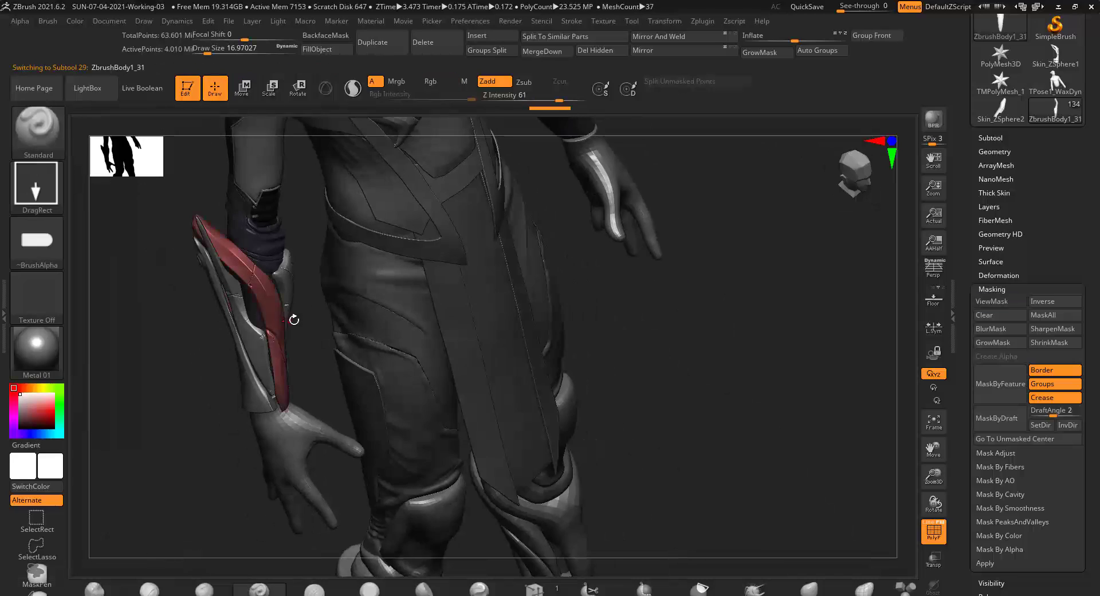
pyautogui.moveTo(505, 359); pyautogui.dragTo(563, 324)
pyautogui.moveTo(537, 367); pyautogui.dragTo(555, 346)
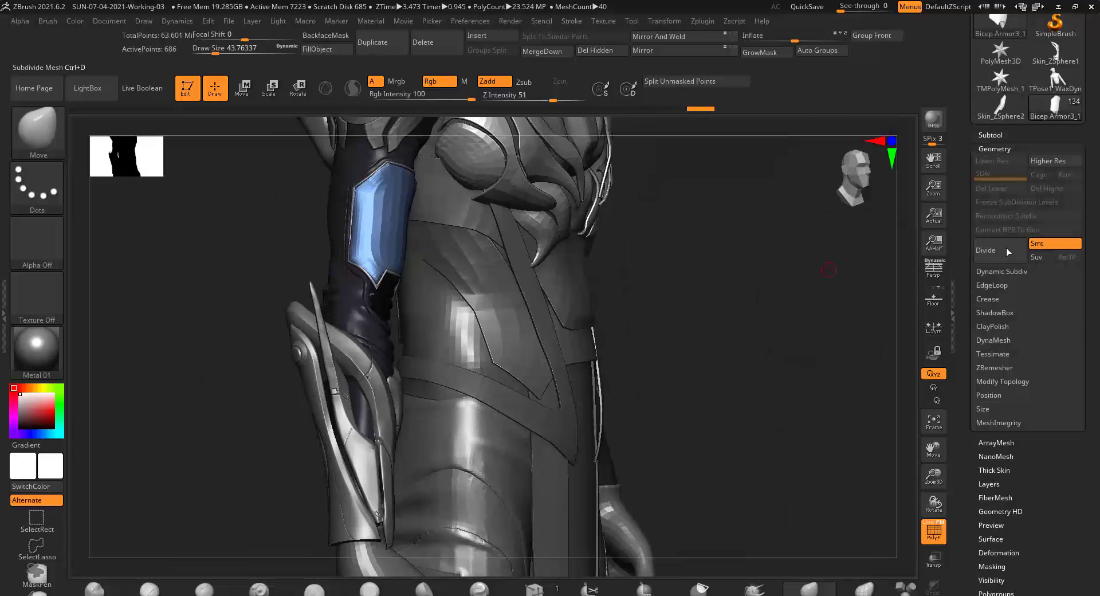
# Crease whole edge loops of the bicep armour with ZModeler Crease.
pyautogui.click(1008, 301)
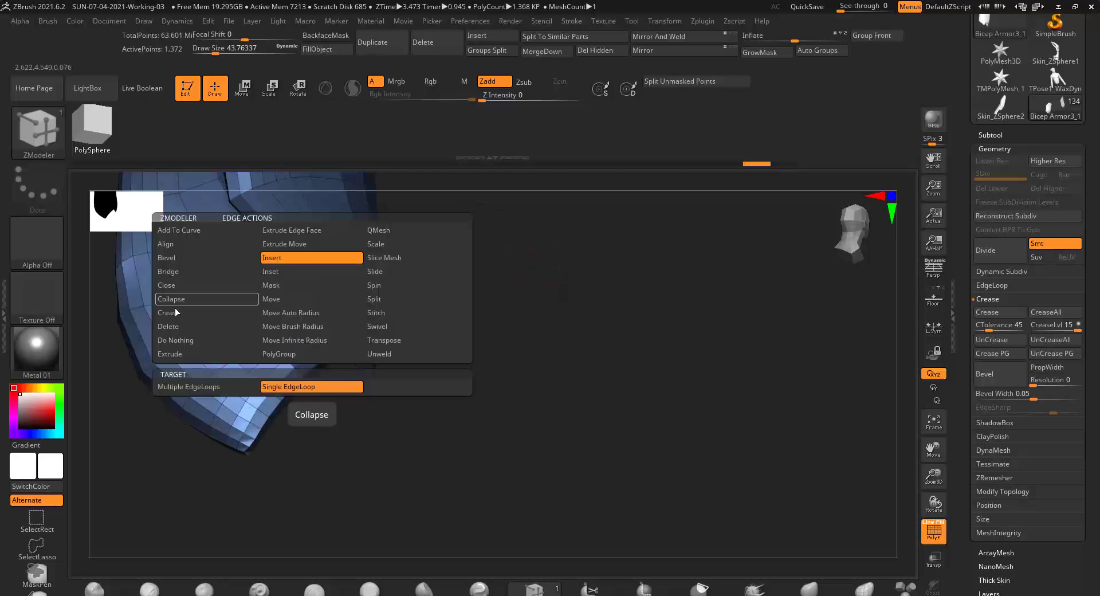
pyautogui.click(172, 311)
pyautogui.click(258, 314)
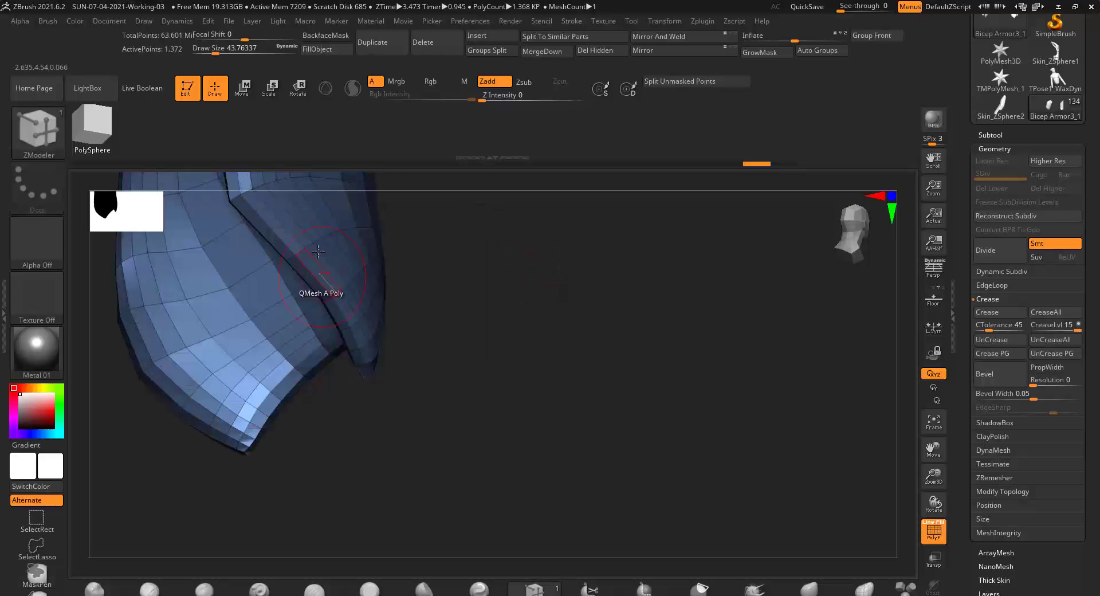
pyautogui.press('space')
pyautogui.moveTo(286, 392)
pyautogui.mouseDown()
pyautogui.moveTo(356, 508)
pyautogui.moveTo(482, 380)
pyautogui.moveTo(737, 331)
pyautogui.mouseUp()
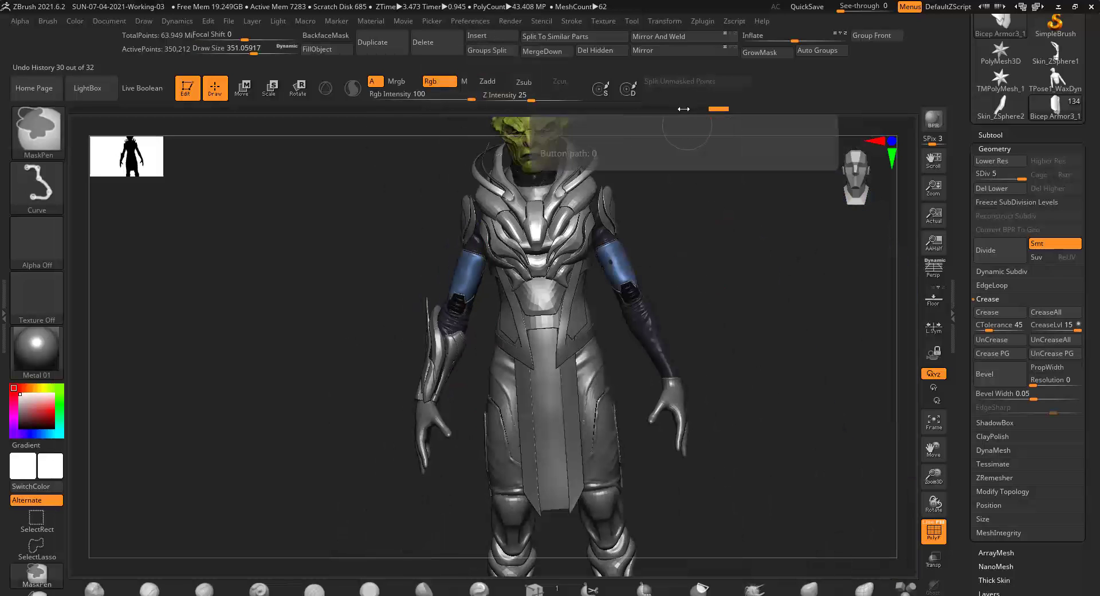
# Check the subdivided plate from side and three-quarter views and open the LightBox brush library.
pyautogui.hotkey('ctrl', 'z')
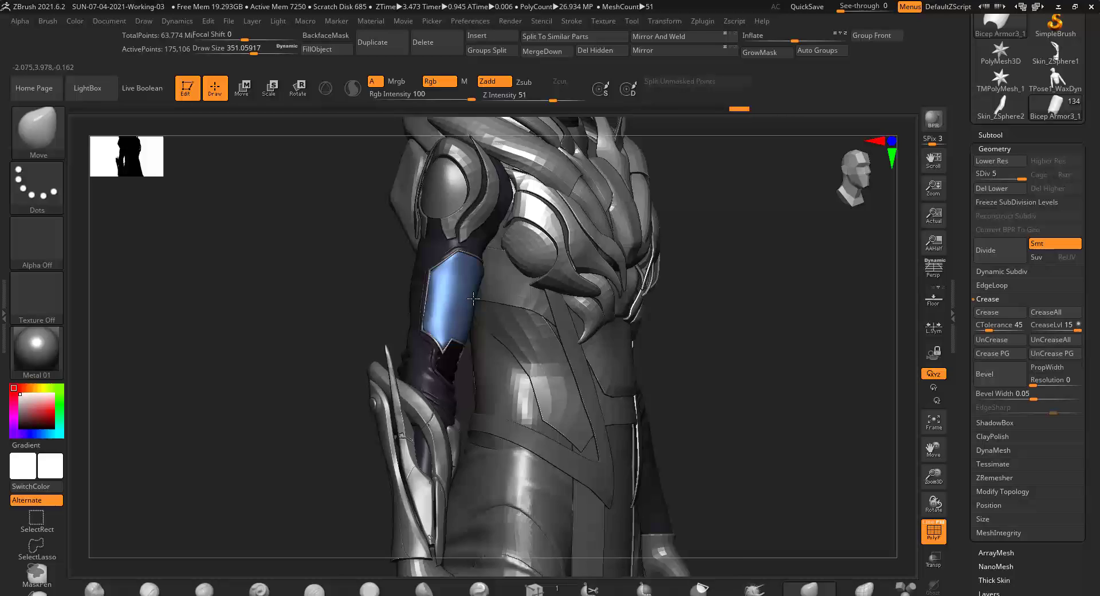
pyautogui.hotkey('ctrl', 'shift', 'z')
pyautogui.moveTo(289, 375); pyautogui.dragTo(355, 387)
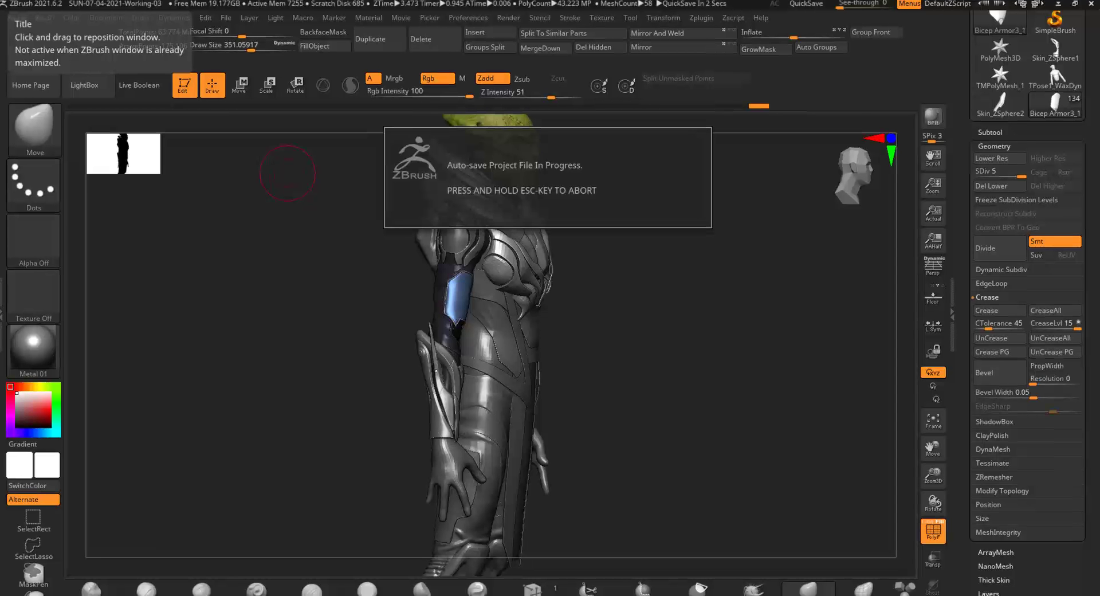
pyautogui.moveTo(267, 165)
pyautogui.mouseDown()
pyautogui.moveTo(319, 329)
pyautogui.moveTo(323, 285)
pyautogui.mouseUp()
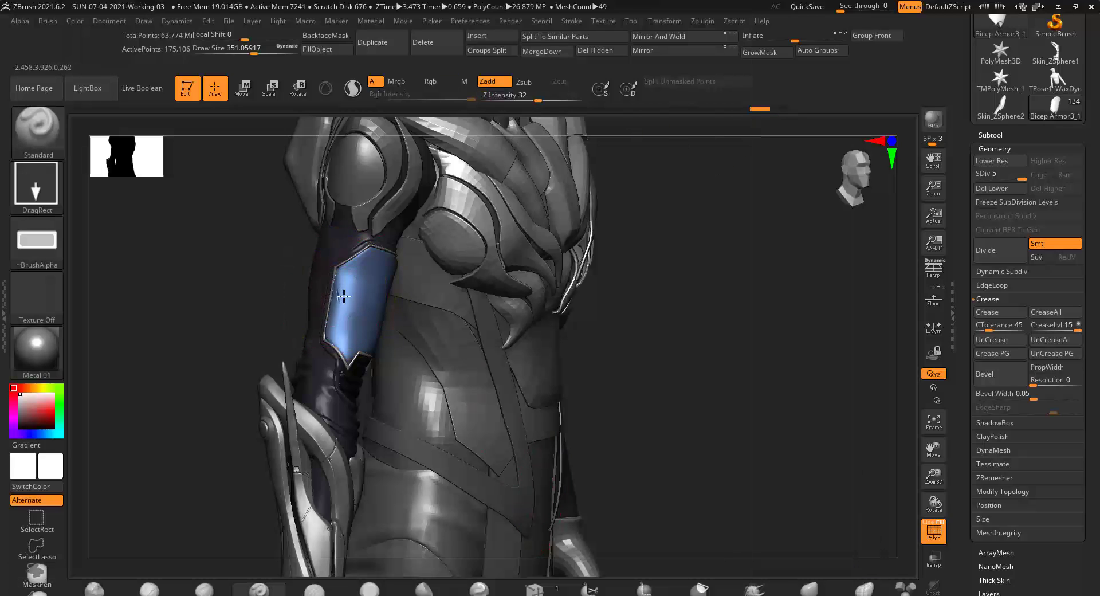
pyautogui.moveTo(343, 295)
pyautogui.keyDown('alt'); pyautogui.mouseDown()
pyautogui.moveTo(333, 293)
pyautogui.moveTo(385, 267)
pyautogui.moveTo(250, 318)
pyautogui.moveTo(216, 255)
pyautogui.mouseUp(); pyautogui.keyUp('alt')
pyautogui.press(',')
# Load the JRO_SF103 seam brush and work it along the bicep armour's opening, side and front edges.
pyautogui.click(299, 301)
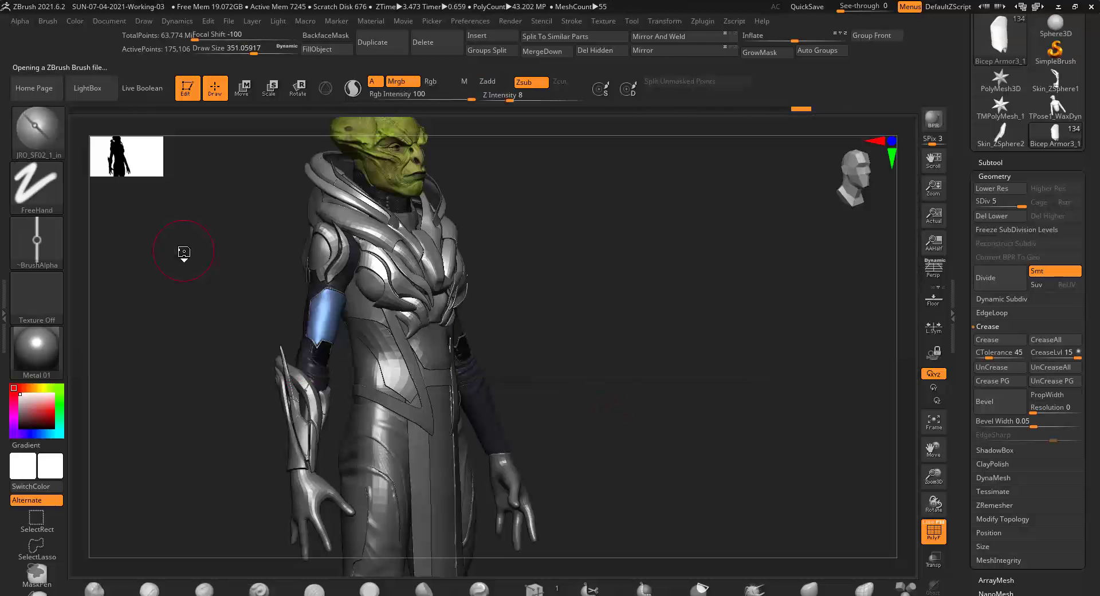
pyautogui.moveTo(184, 253)
pyautogui.keyDown('alt'); pyautogui.mouseDown()
pyautogui.moveTo(288, 290)
pyautogui.moveTo(323, 288)
pyautogui.moveTo(437, 336)
pyautogui.moveTo(417, 363)
pyautogui.mouseUp(); pyautogui.keyUp('alt')
pyautogui.doubleClick(226, 238)
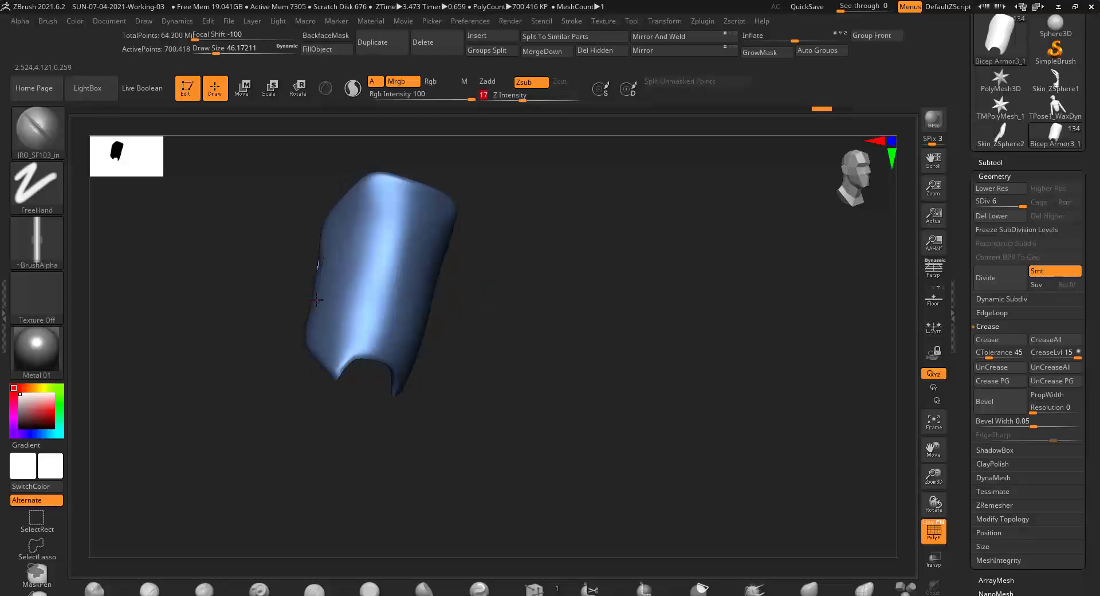
pyautogui.moveTo(317, 299)
pyautogui.mouseDown()
pyautogui.moveTo(454, 241)
pyautogui.moveTo(297, 280)
pyautogui.mouseUp()
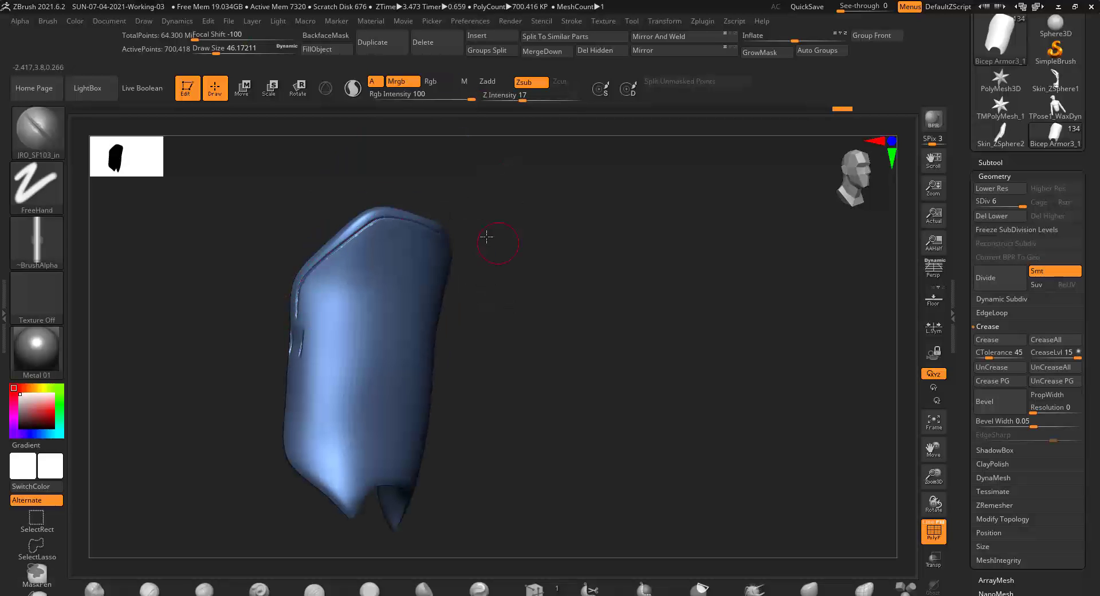
pyautogui.moveTo(486, 237); pyautogui.dragTo(511, 241)
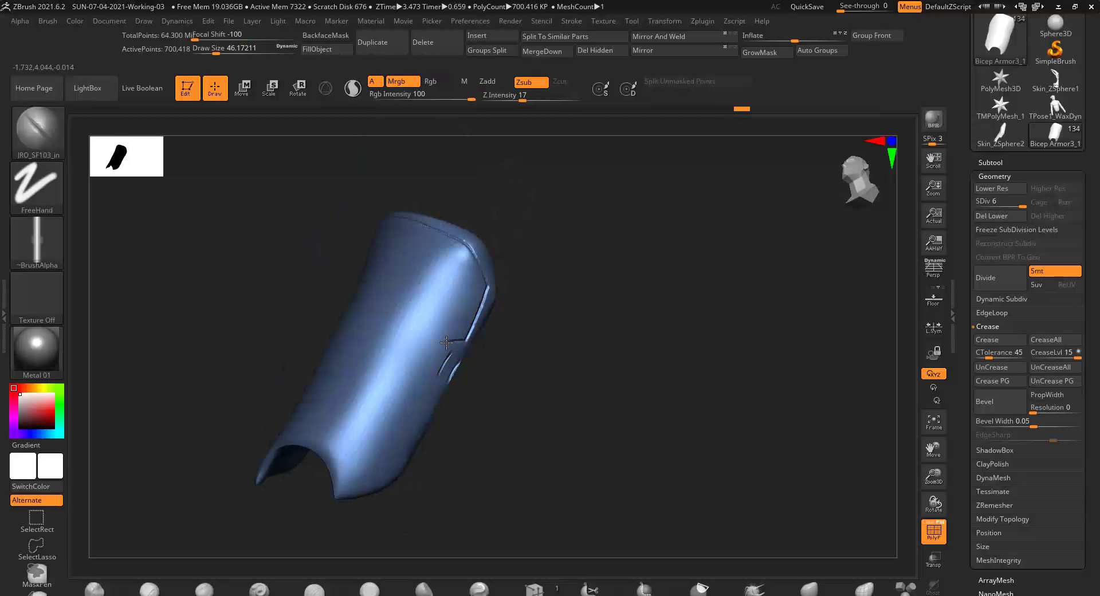
pyautogui.moveTo(498, 373)
pyautogui.mouseDown()
pyautogui.moveTo(545, 355)
pyautogui.moveTo(367, 356)
pyautogui.mouseUp()
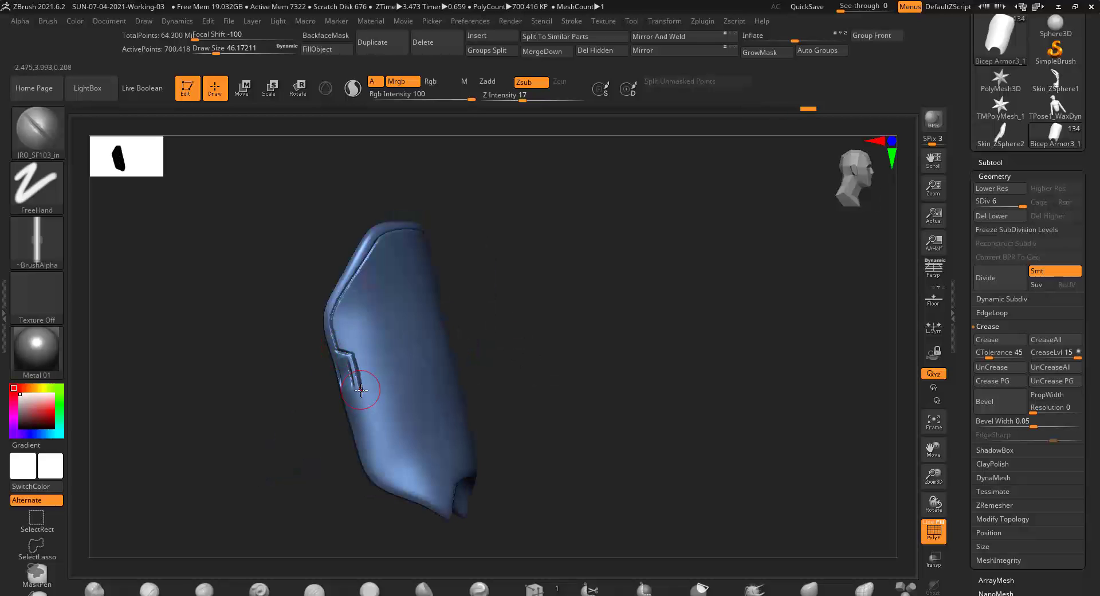
pyautogui.moveTo(475, 367)
pyautogui.mouseDown()
pyautogui.moveTo(503, 345)
pyautogui.moveTo(467, 340)
pyautogui.mouseUp()
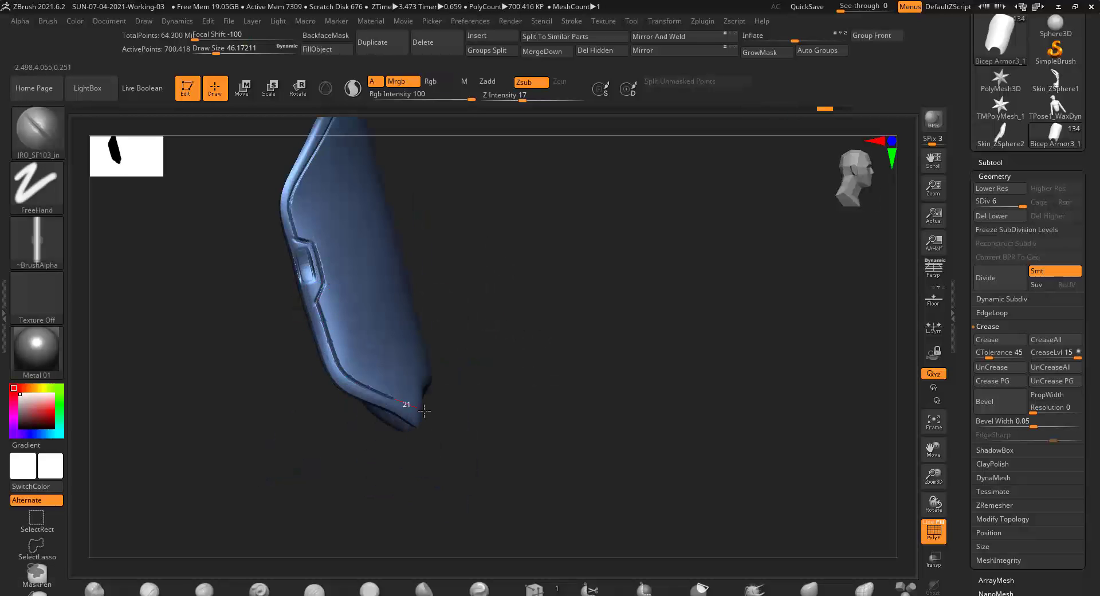
pyautogui.moveTo(423, 410)
pyautogui.mouseDown()
pyautogui.moveTo(422, 360)
pyautogui.moveTo(545, 343)
pyautogui.moveTo(555, 274)
pyautogui.mouseUp()
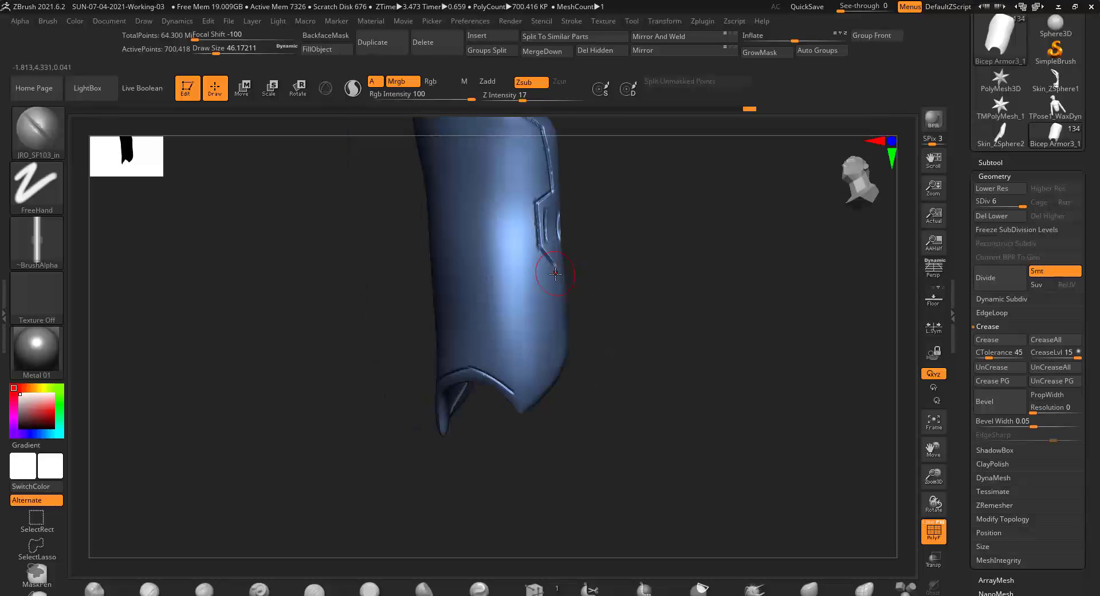
pyautogui.moveTo(540, 379)
pyautogui.mouseDown()
pyautogui.moveTo(621, 209)
pyautogui.moveTo(596, 307)
pyautogui.moveTo(613, 312)
pyautogui.moveTo(373, 230)
pyautogui.moveTo(569, 263)
pyautogui.moveTo(510, 286)
pyautogui.moveTo(378, 290)
pyautogui.moveTo(375, 324)
pyautogui.moveTo(513, 290)
pyautogui.moveTo(636, 341)
pyautogui.mouseUp()
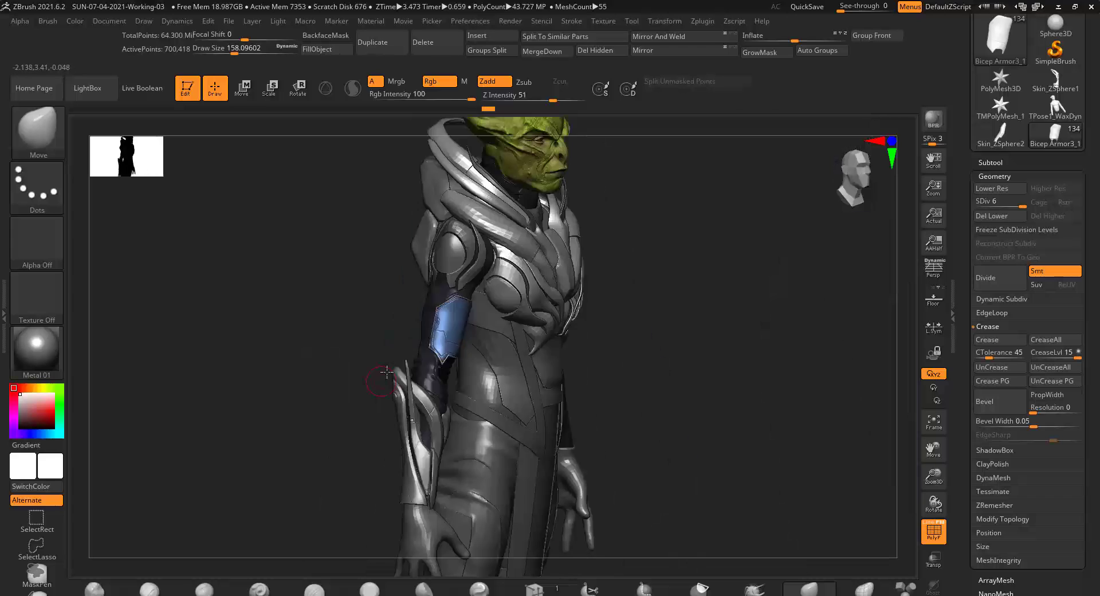
# Pre-process and decimate the bicep armour twice with Decimation Master, down to about 56,000 points.
pyautogui.moveTo(380, 378); pyautogui.dragTo(666, 353)
pyautogui.moveTo(685, 295)
pyautogui.mouseDown()
pyautogui.moveTo(654, 305)
pyautogui.moveTo(722, 325)
pyautogui.moveTo(687, 273)
pyautogui.moveTo(684, 308)
pyautogui.mouseUp()
pyautogui.moveTo(644, 174); pyautogui.dragTo(550, 228)
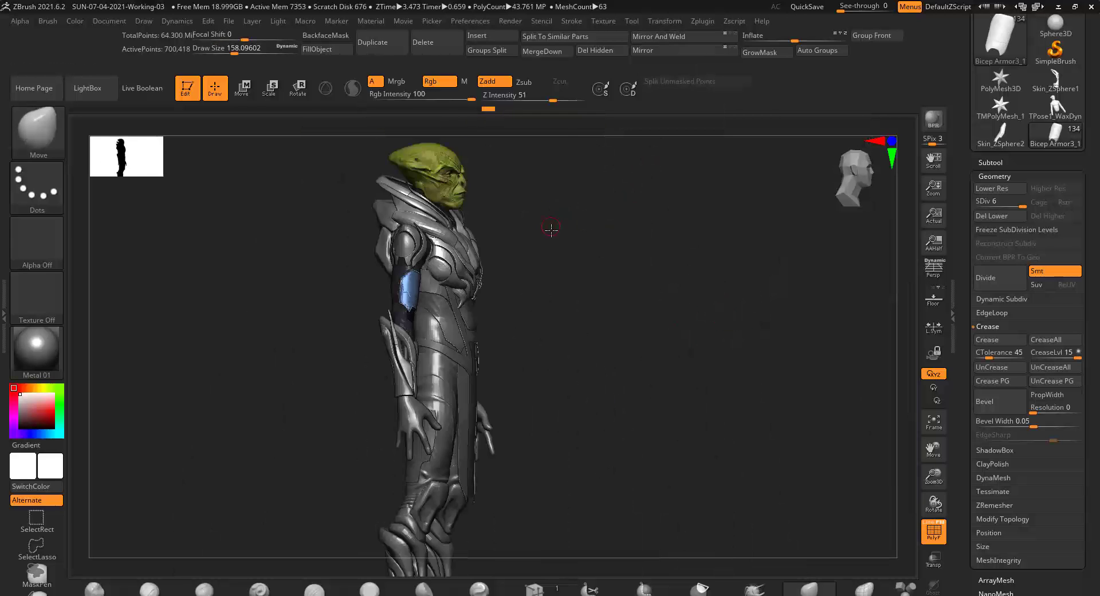
pyautogui.click(702, 21)
pyautogui.click(780, 259)
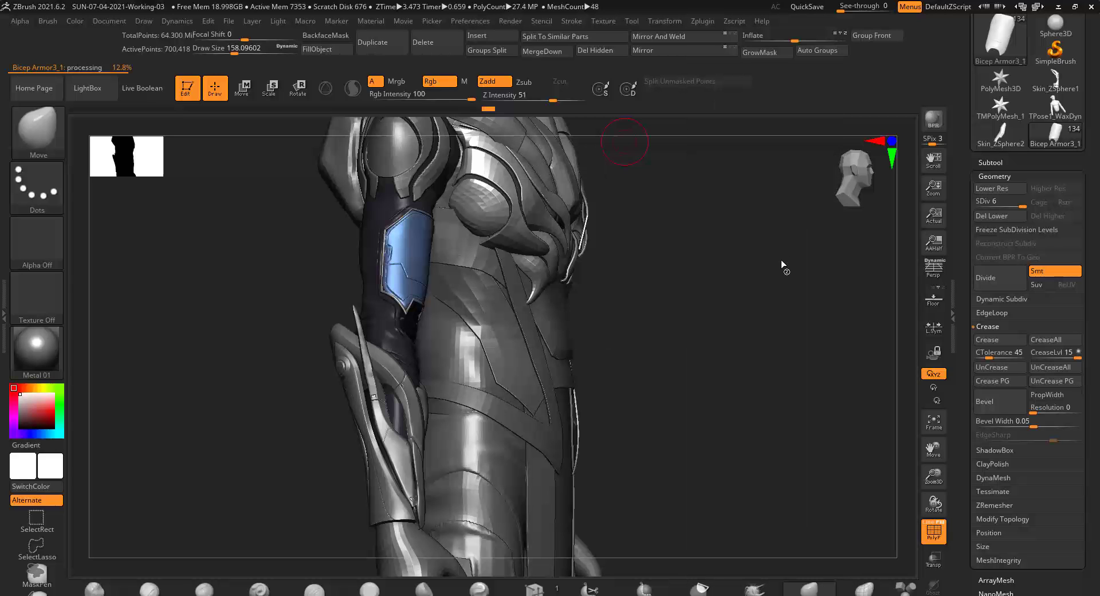
pyautogui.click(702, 21)
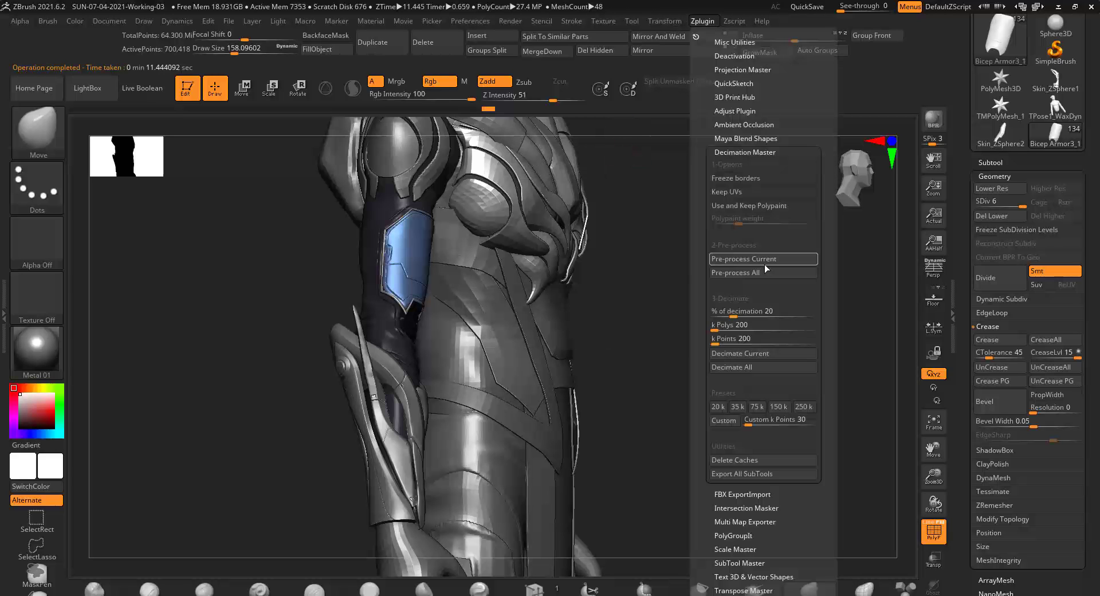
pyautogui.click(740, 352)
pyautogui.click(702, 20)
pyautogui.click(748, 262)
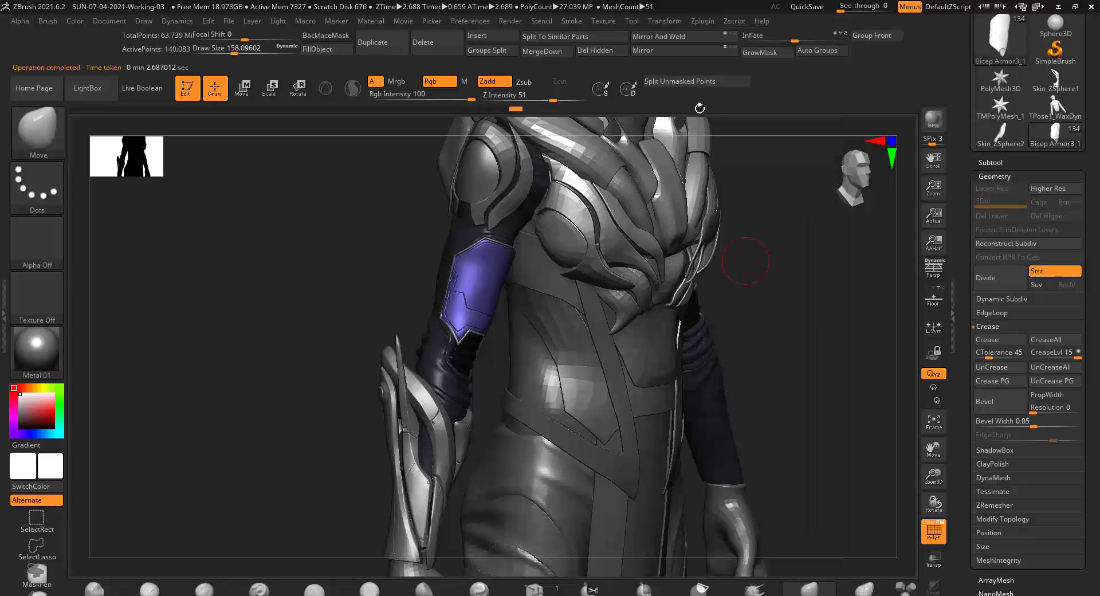
pyautogui.click(702, 21)
pyautogui.click(740, 352)
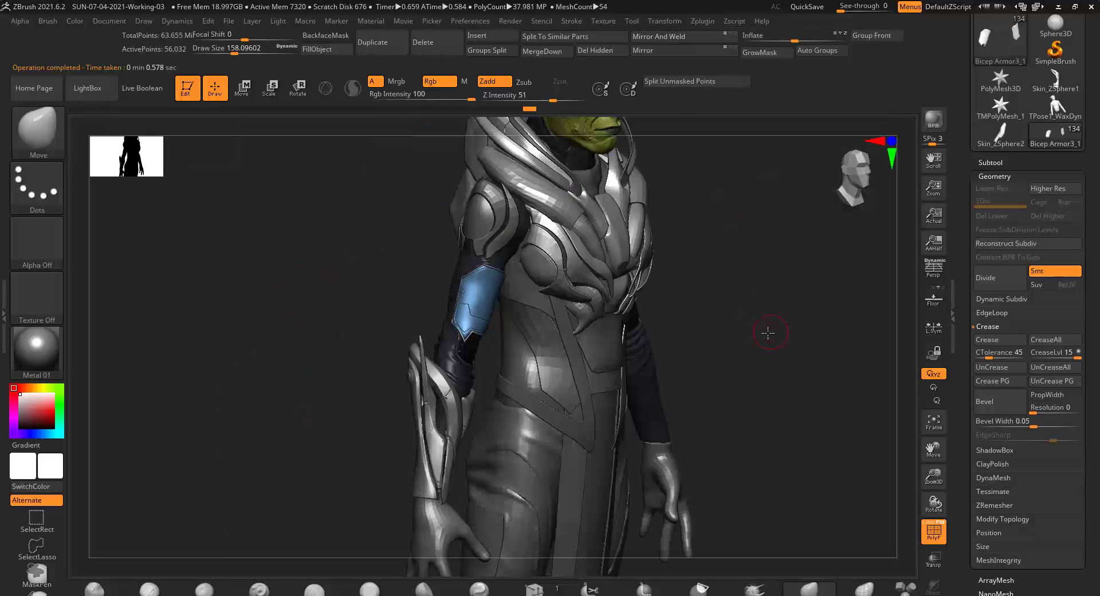
# Frame the full figure and select the purple Extract3_8 pieces.
pyautogui.press('f')
pyautogui.moveTo(699, 238)
pyautogui.mouseDown()
pyautogui.moveTo(716, 260)
pyautogui.moveTo(695, 302)
pyautogui.mouseUp()
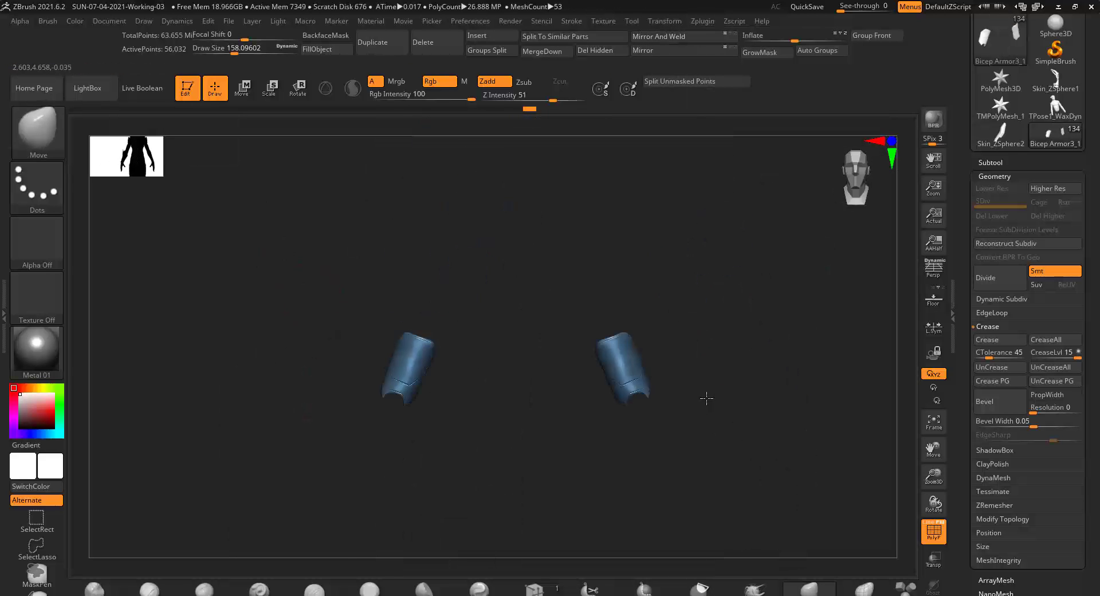
pyautogui.moveTo(706, 398); pyautogui.dragTo(746, 363)
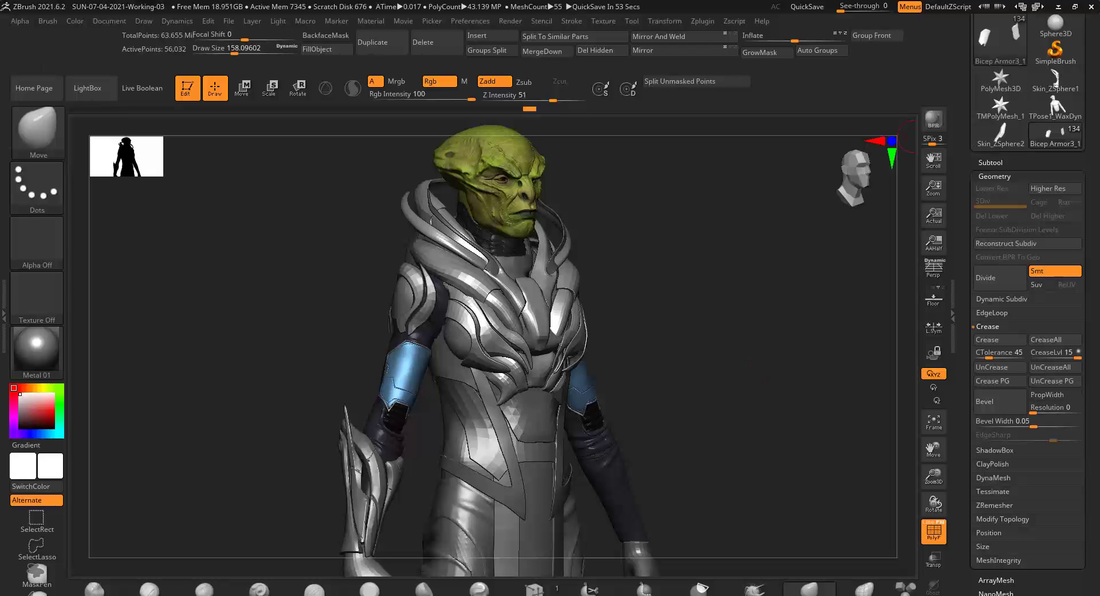
pyautogui.moveTo(631, 275); pyautogui.dragTo(521, 301)
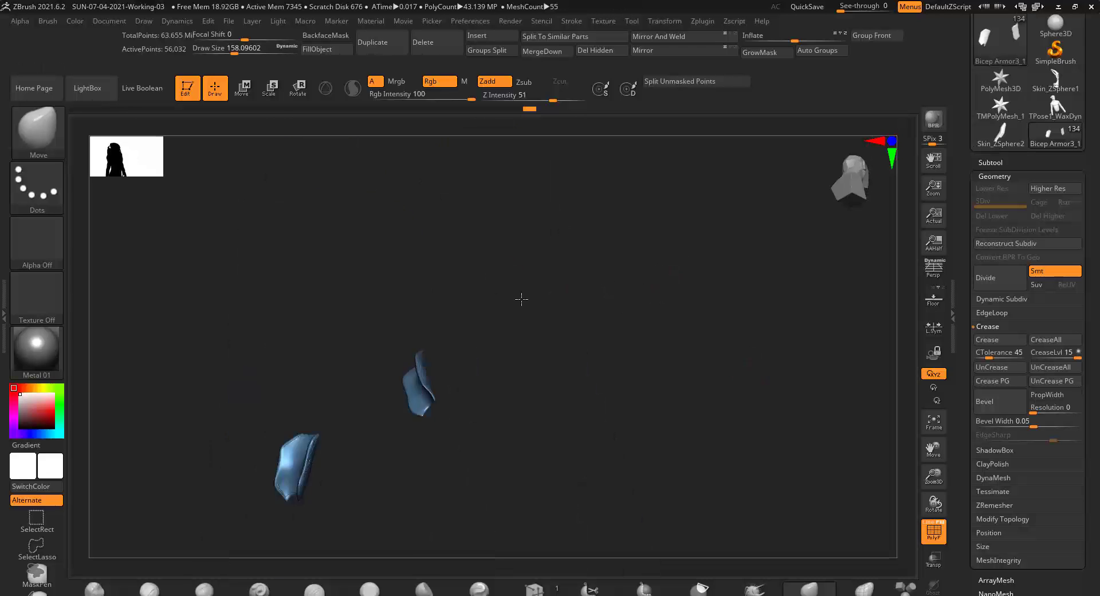
pyautogui.keyDown('alt'); pyautogui.click(545, 207); pyautogui.keyUp('alt')
pyautogui.moveTo(810, 449); pyautogui.dragTo(670, 478)
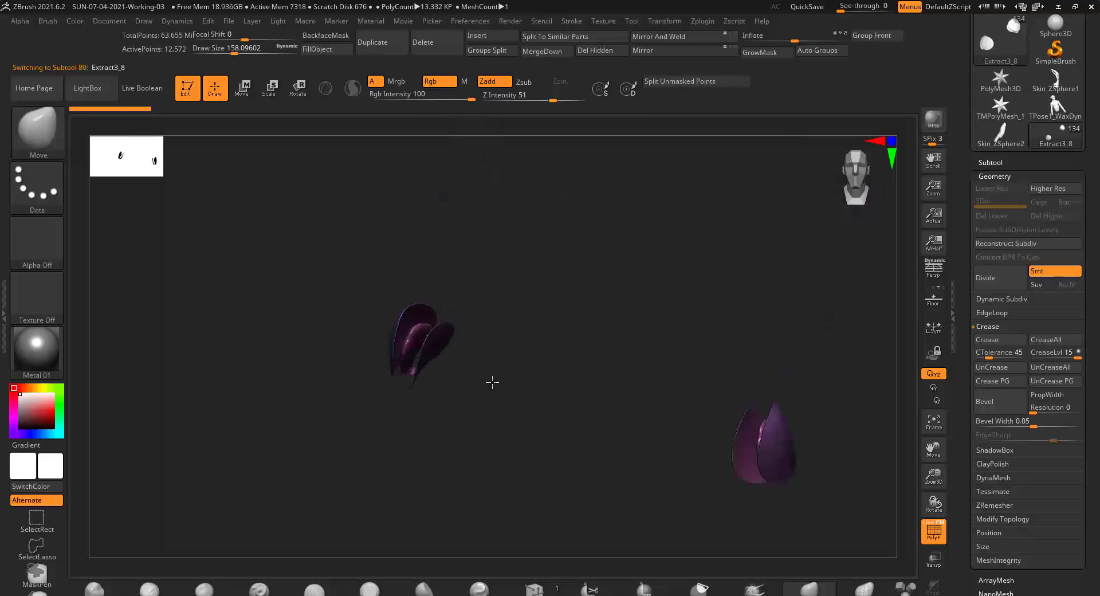
# Pick the shoulder piece and frame the whole figure from front and side views.
pyautogui.moveTo(492, 382)
pyautogui.mouseDown()
pyautogui.moveTo(503, 361)
pyautogui.moveTo(544, 393)
pyautogui.mouseUp()
pyautogui.keyDown('alt'); pyautogui.click(455, 355); pyautogui.keyUp('alt')
pyautogui.keyDown('ctrl'); pyautogui.keyDown('shift'); pyautogui.click(591, 271); pyautogui.keyUp('shift'); pyautogui.keyUp('ctrl')
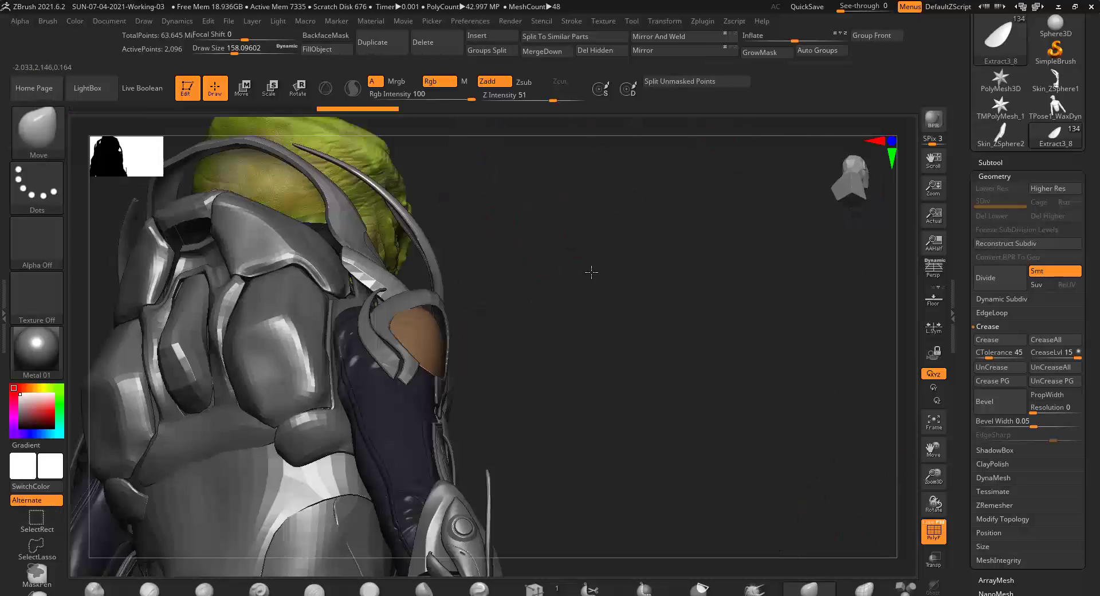
pyautogui.press('f')
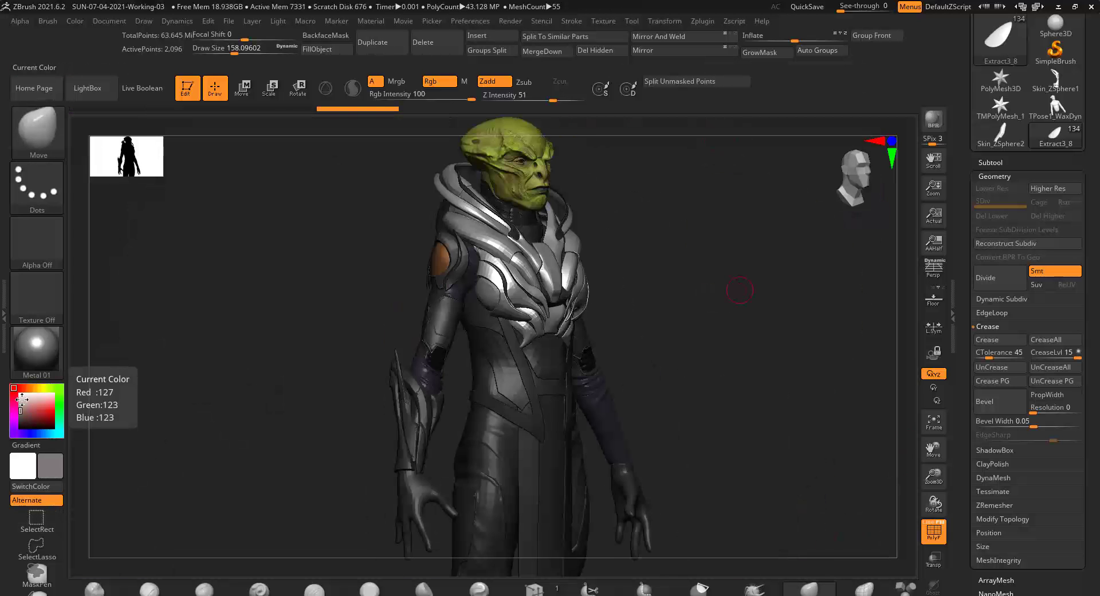
pyautogui.moveTo(740, 290)
pyautogui.mouseDown()
pyautogui.moveTo(692, 363)
pyautogui.moveTo(710, 372)
pyautogui.moveTo(700, 363)
pyautogui.moveTo(674, 372)
pyautogui.mouseUp()
pyautogui.keyDown('ctrl'); pyautogui.keyDown('shift'); pyautogui.click(712, 358); pyautogui.keyUp('shift'); pyautogui.keyUp('ctrl')
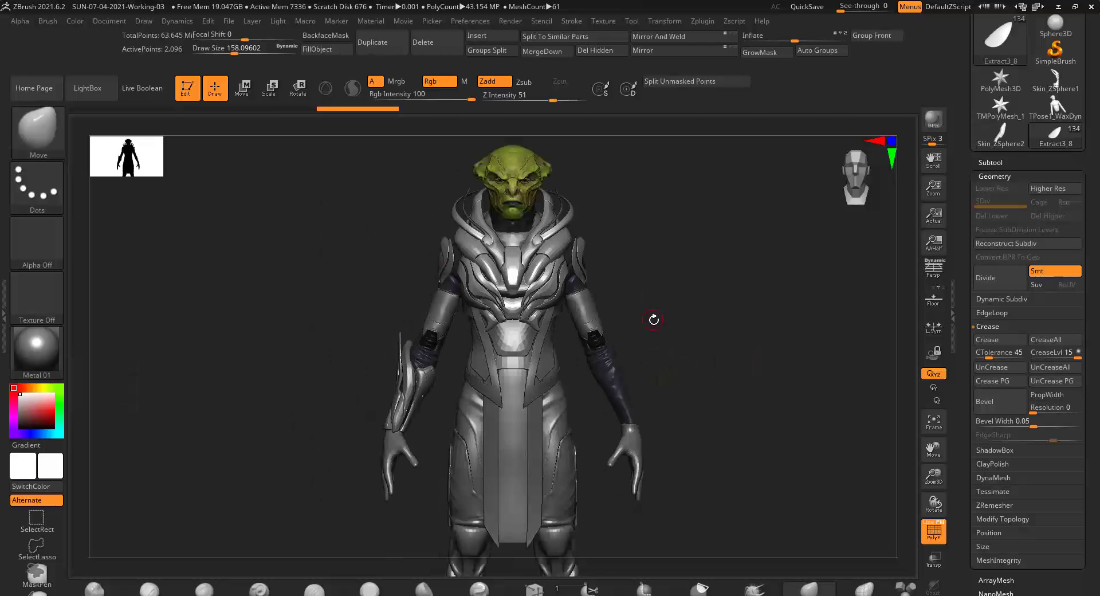
pyautogui.moveTo(653, 316); pyautogui.dragTo(677, 334)
# Save the project with Ctrl+S, replacing the existing file.
pyautogui.click(469, 20)
pyautogui.click(525, 433)
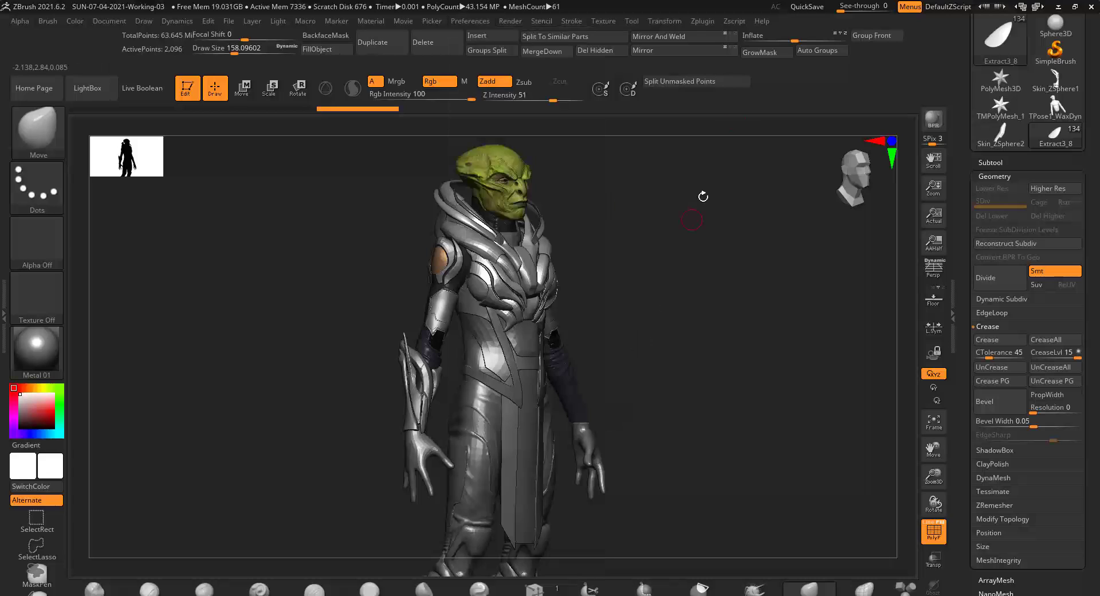
pyautogui.hotkey('ctrl', 's')
pyautogui.press('Return')
pyautogui.click(592, 304)
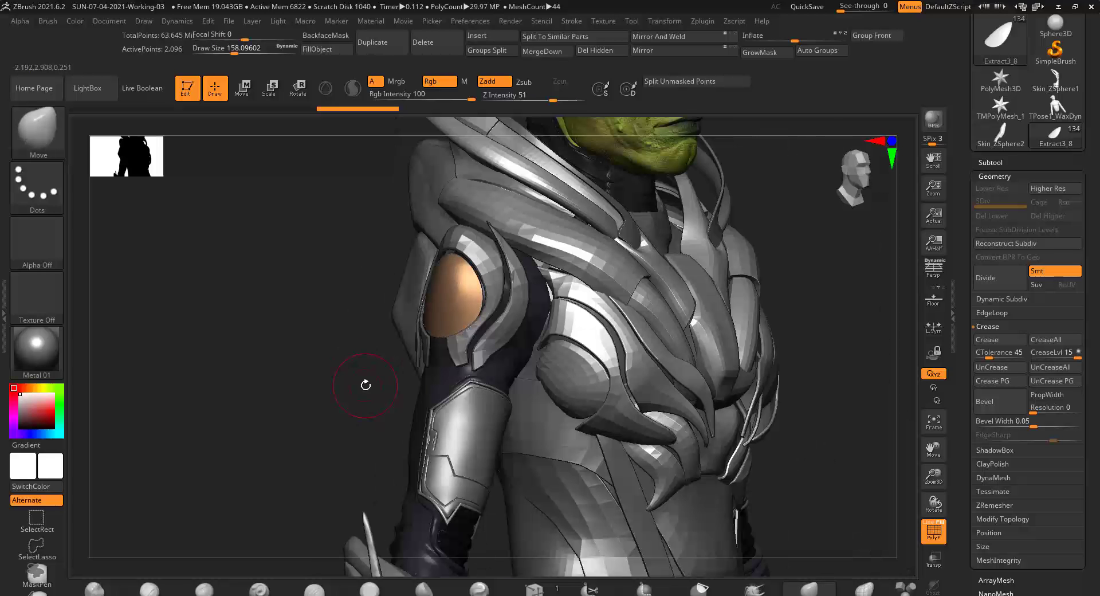
pyautogui.moveTo(365, 385); pyautogui.dragTo(498, 382)
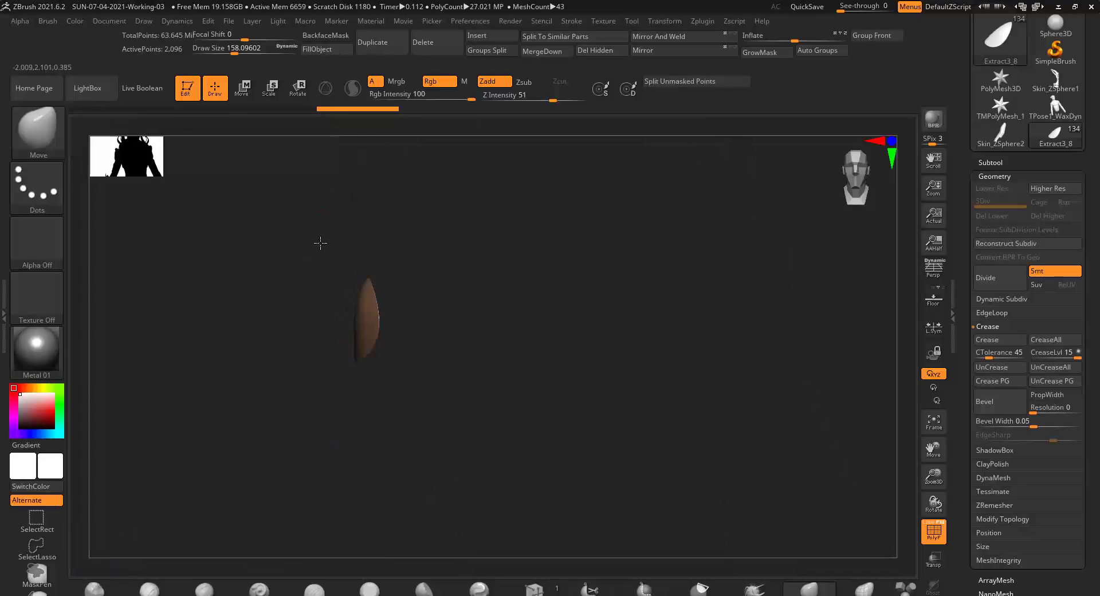
# Remesh the soloed shoulder piece with ZRemesher at Half target density.
pyautogui.moveTo(663, 307); pyautogui.dragTo(552, 332)
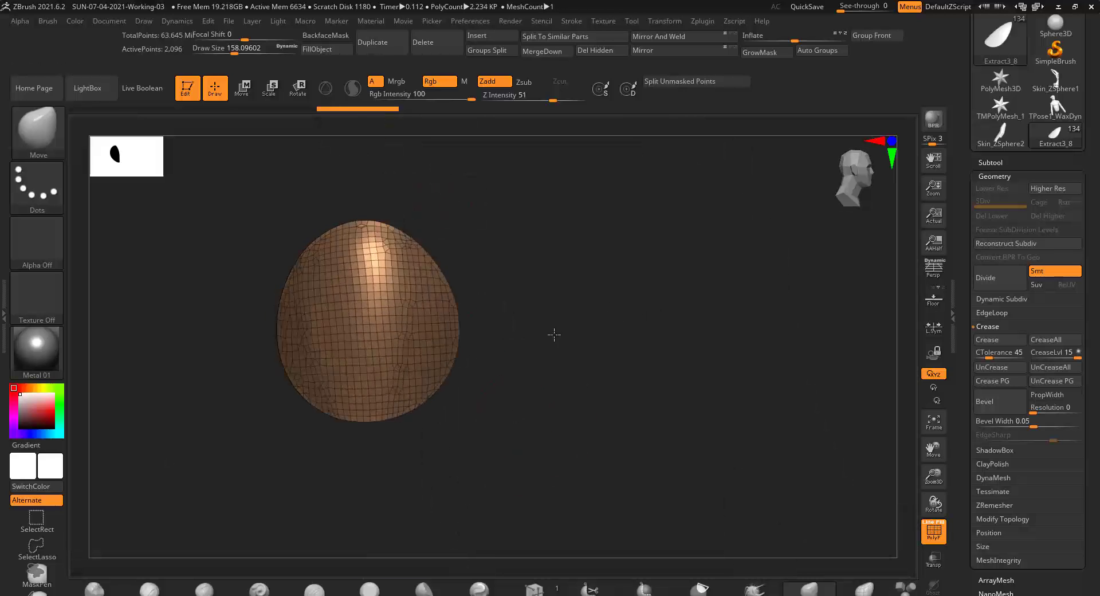
pyautogui.click(275, 108)
pyautogui.click(994, 504)
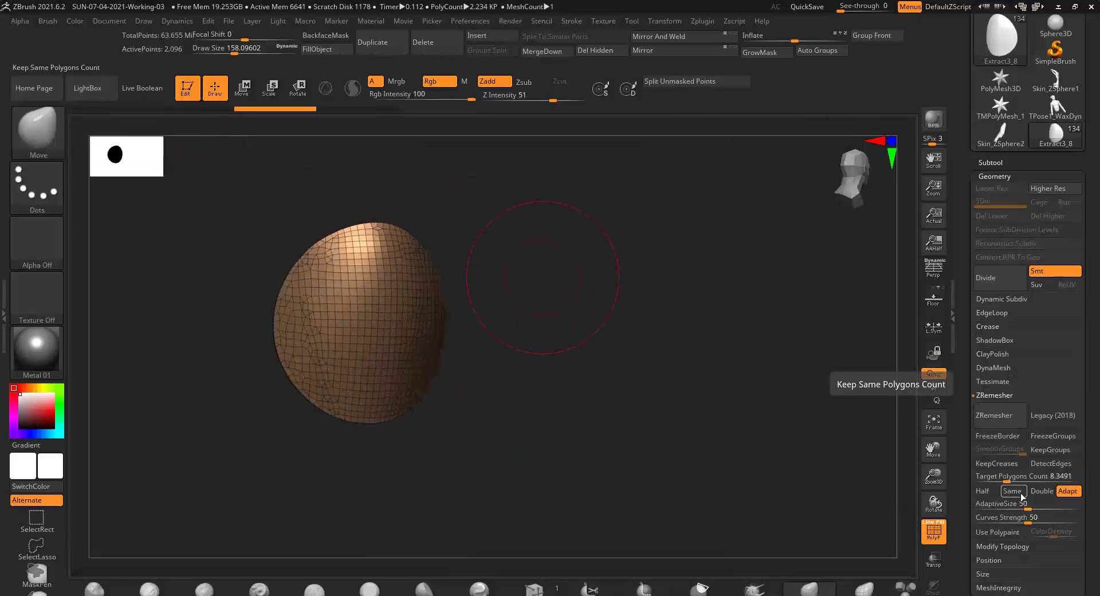
pyautogui.moveTo(659, 368)
pyautogui.mouseDown()
pyautogui.moveTo(691, 340)
pyautogui.moveTo(595, 359)
pyautogui.moveTo(609, 341)
pyautogui.mouseUp()
pyautogui.click(982, 490)
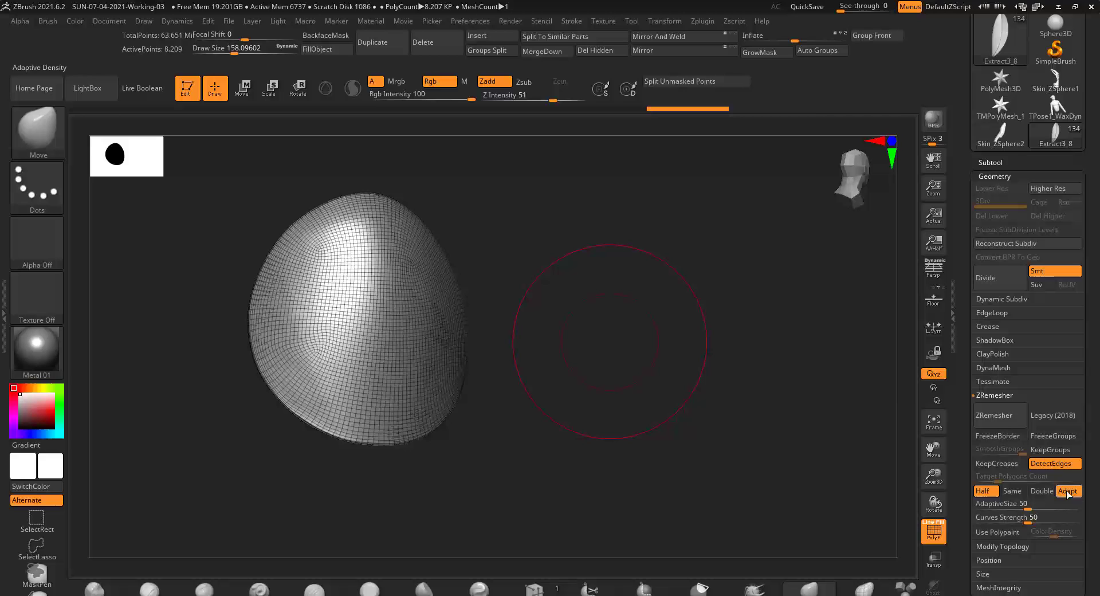
pyautogui.click(1008, 424)
pyautogui.moveTo(716, 401); pyautogui.dragTo(600, 397)
pyautogui.press('f')
pyautogui.moveTo(501, 307); pyautogui.dragTo(501, 326)
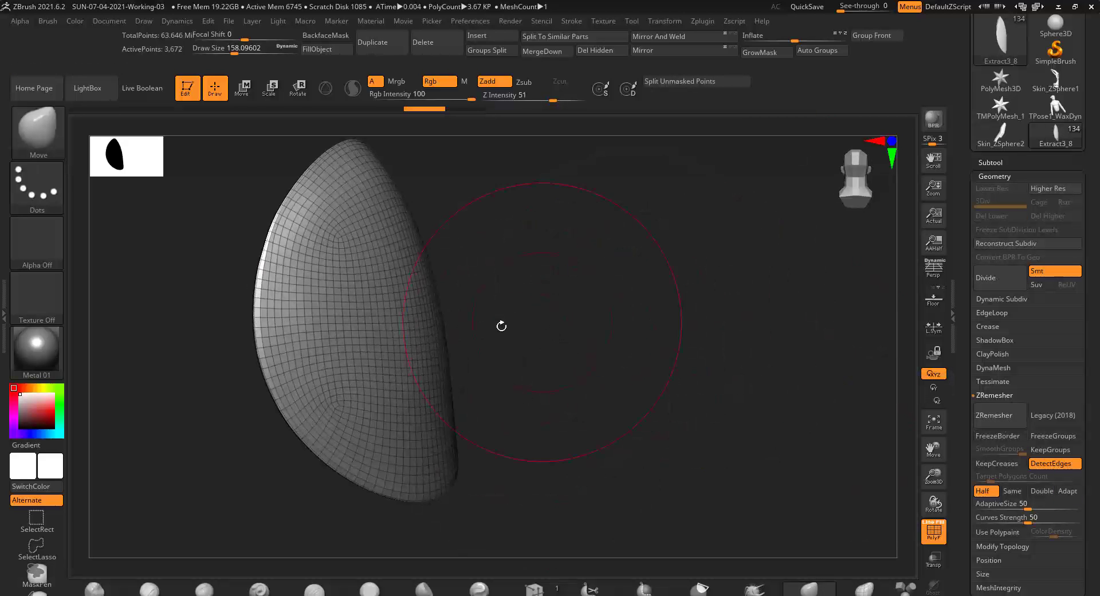
pyautogui.moveTo(380, 359); pyautogui.dragTo(558, 300)
# Extrude the shoulder piece with the ZModeler Extrude action into a thick rim.
pyautogui.press('space')
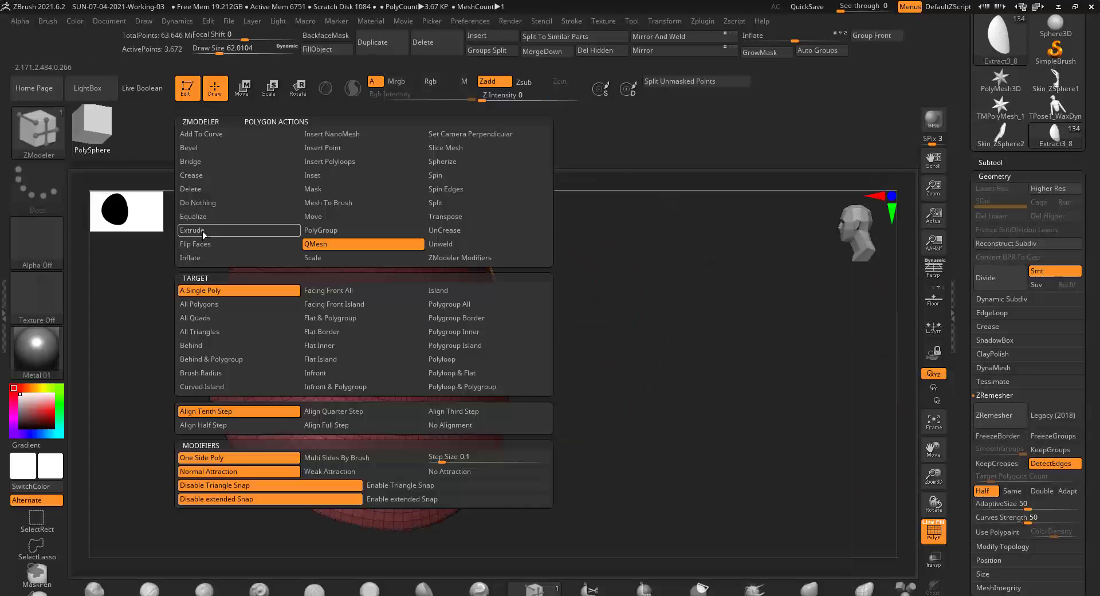
pyautogui.click(208, 240)
pyautogui.click(503, 299)
pyautogui.click(340, 408)
pyautogui.moveTo(340, 409)
pyautogui.mouseDown()
pyautogui.moveTo(575, 383)
pyautogui.moveTo(621, 415)
pyautogui.moveTo(699, 349)
pyautogui.moveTo(571, 394)
pyautogui.moveTo(515, 395)
pyautogui.moveTo(319, 454)
pyautogui.moveTo(347, 409)
pyautogui.mouseUp()
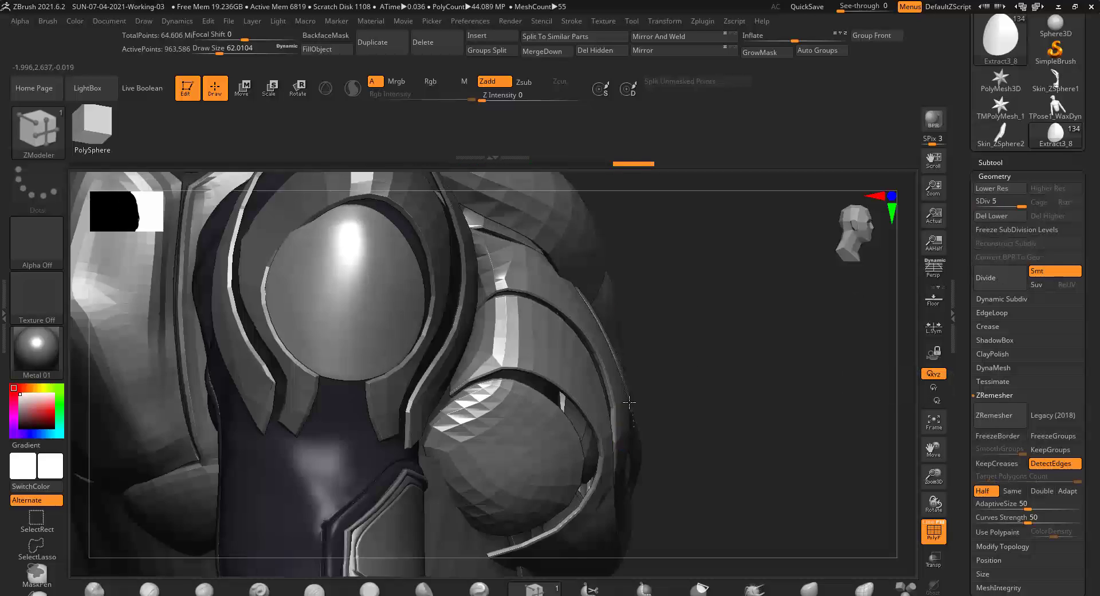
pyautogui.click(940, 588)
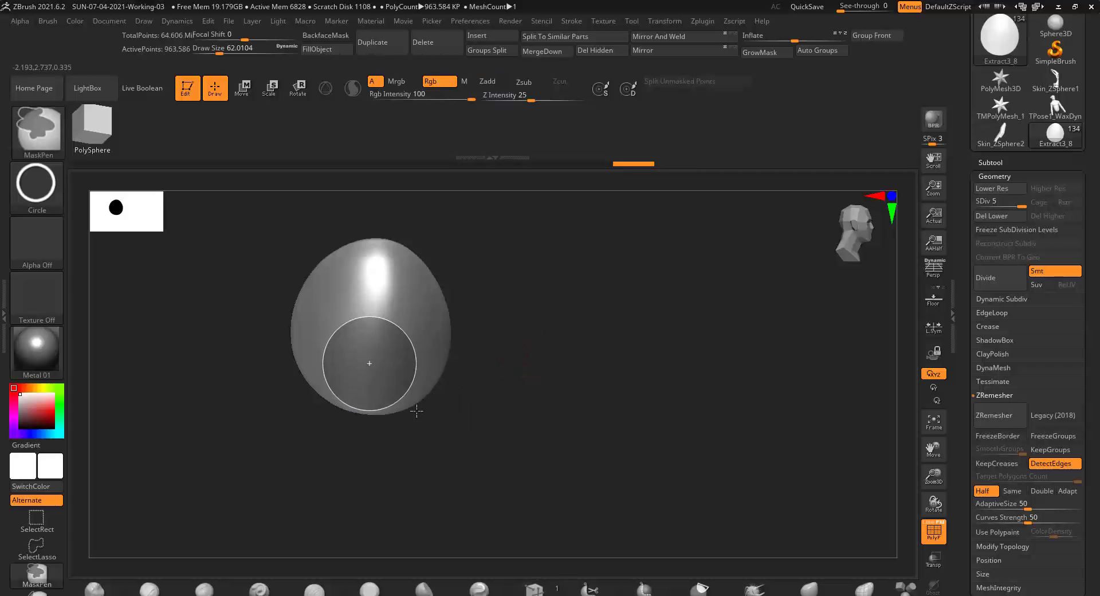
# Mask a circle on the lower shoulder piece and soften it with BlurMask.
pyautogui.keyDown('ctrl'); pyautogui.moveTo(417, 410); pyautogui.dragTo(418, 409); pyautogui.keyUp('ctrl')
pyautogui.click(995, 176)
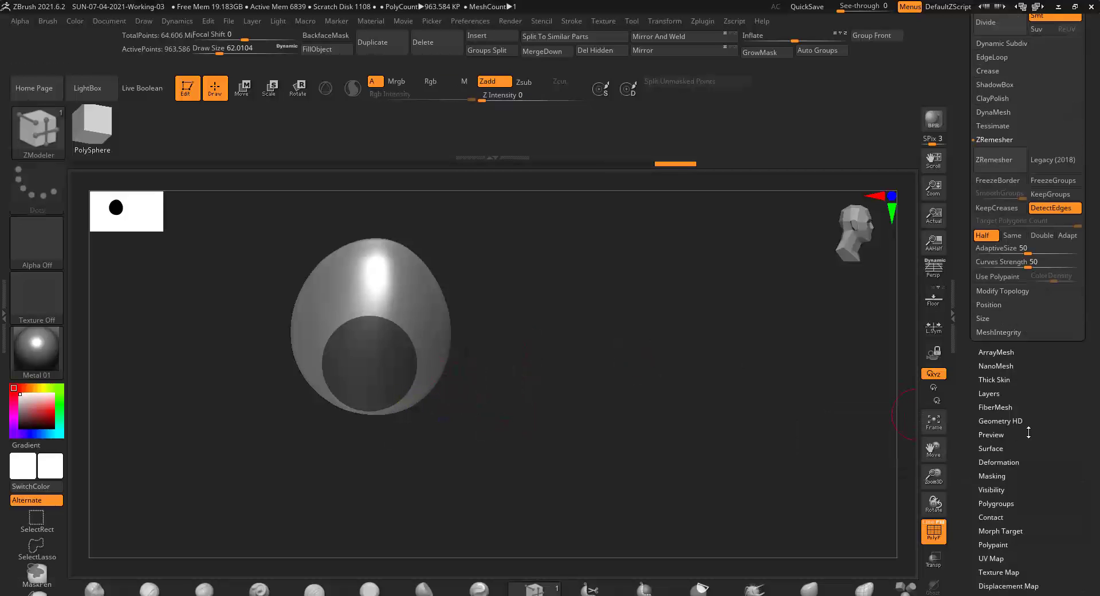
pyautogui.click(991, 171)
pyautogui.click(1008, 211)
pyautogui.click(1008, 212)
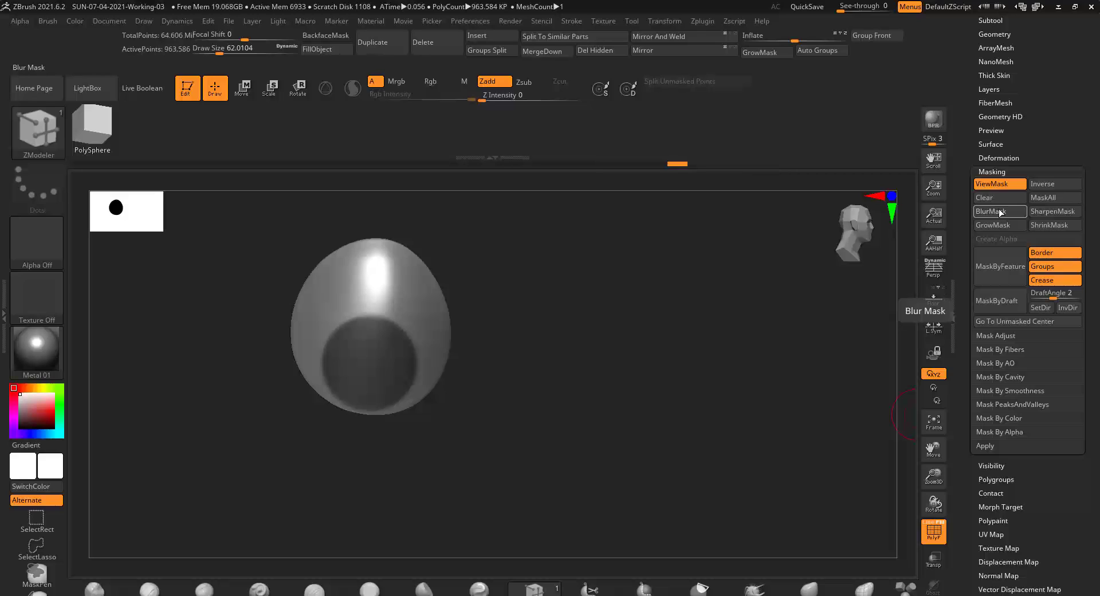
pyautogui.moveTo(630, 355)
pyautogui.mouseDown()
pyautogui.moveTo(555, 381)
pyautogui.moveTo(422, 322)
pyautogui.mouseUp()
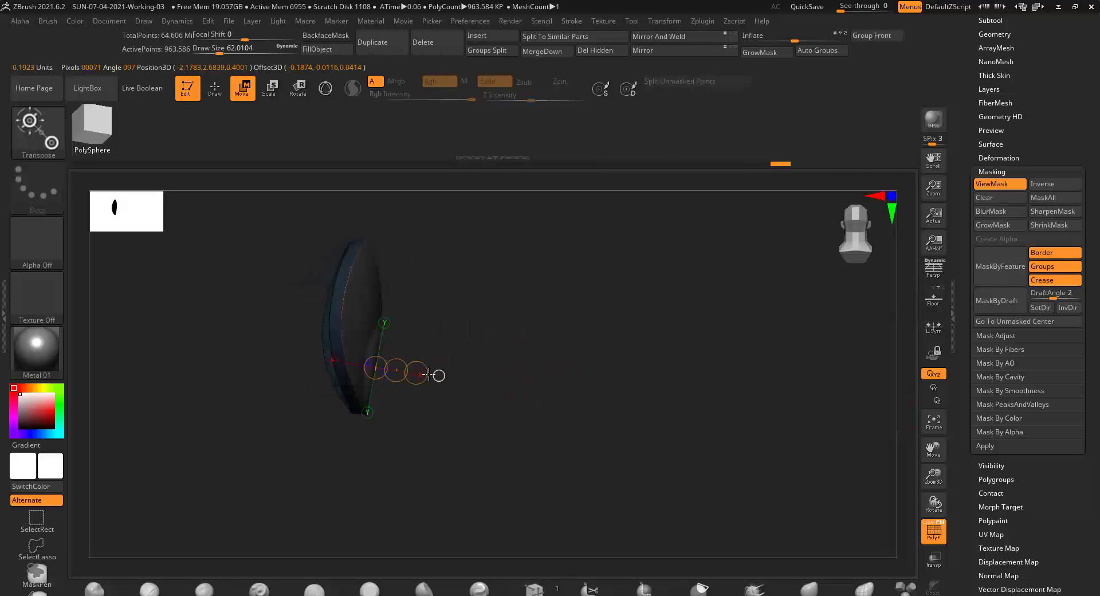
pyautogui.moveTo(481, 379); pyautogui.dragTo(567, 365)
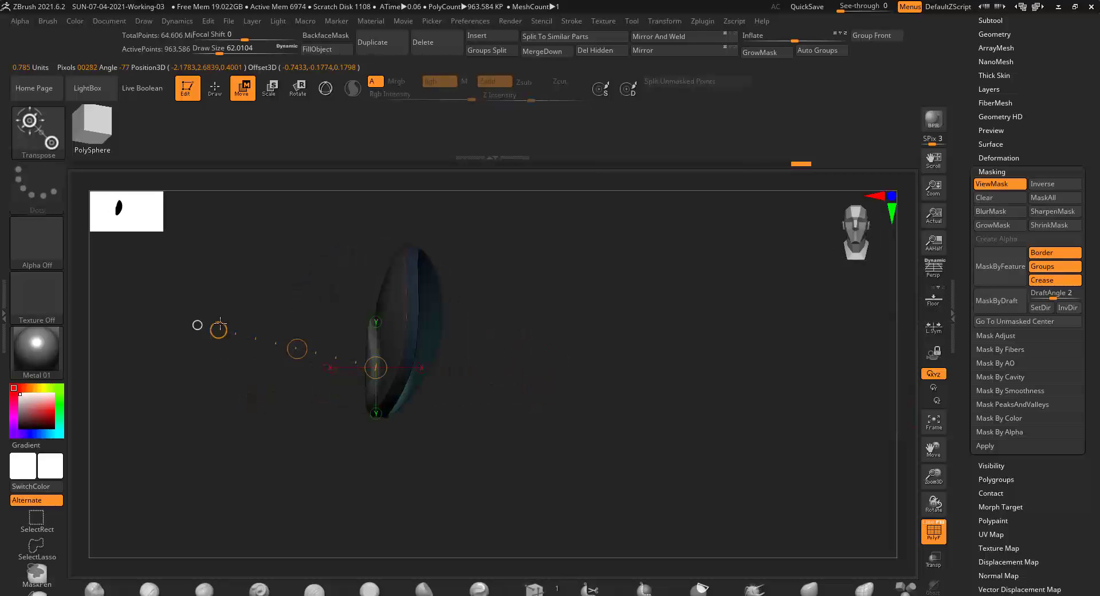
pyautogui.hotkey('ctrl', 'z')
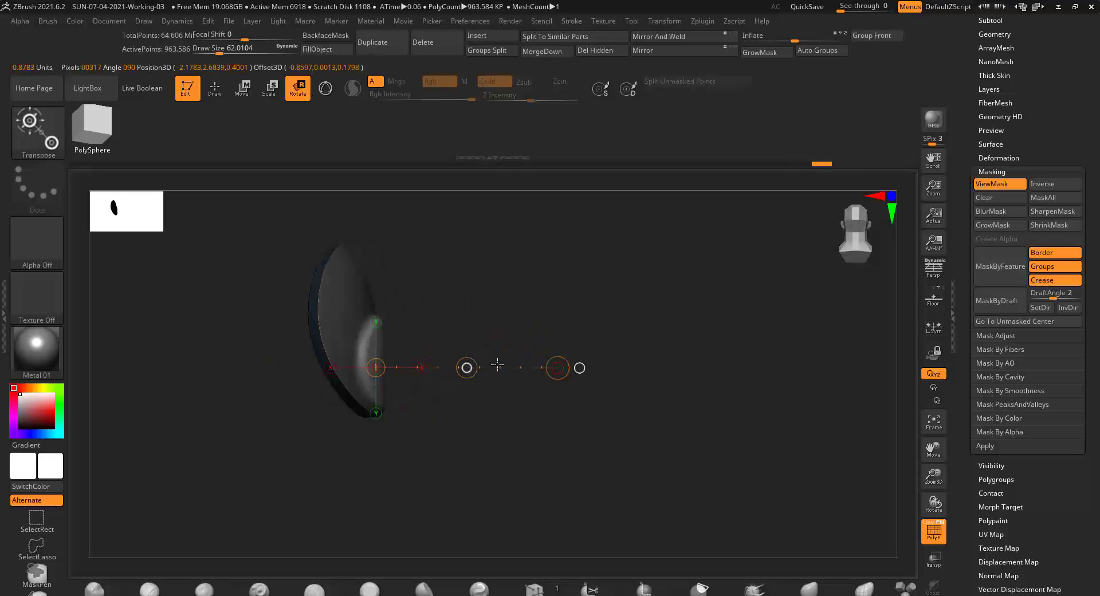
# Exit Solo to show all pieces and reselect the shoulder piece.
pyautogui.press('q')
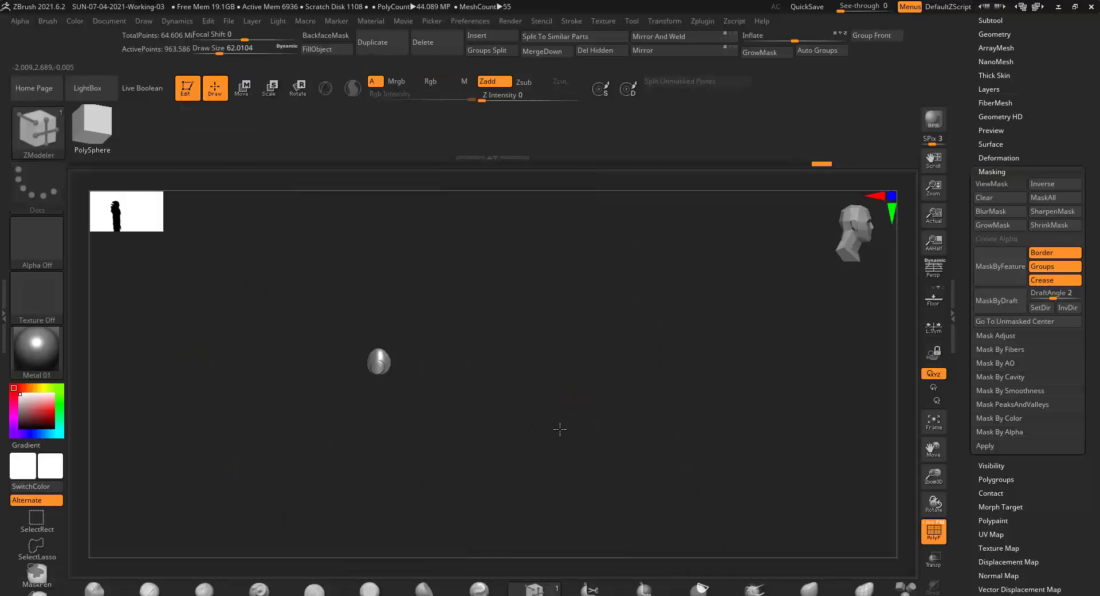
pyautogui.moveTo(611, 408)
pyautogui.mouseDown()
pyautogui.moveTo(586, 392)
pyautogui.moveTo(336, 470)
pyautogui.moveTo(633, 388)
pyautogui.mouseUp()
pyautogui.keyDown('alt'); pyautogui.click(351, 299); pyautogui.keyUp('alt')
pyautogui.press('s')
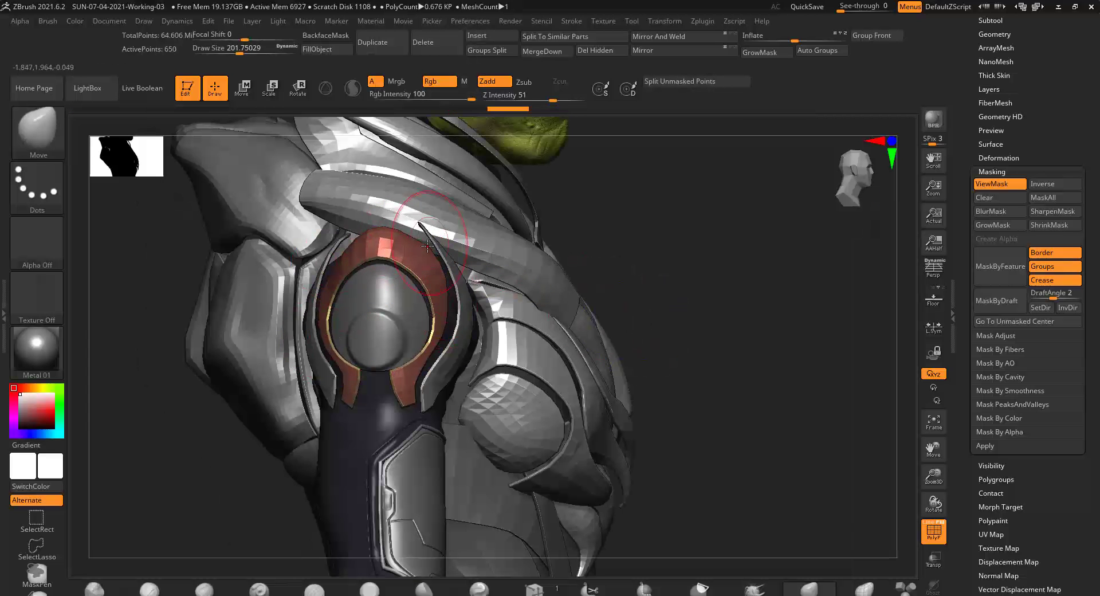
# Solo the shoulder and stamp with the round05 alpha after trying round34 and round49.
pyautogui.press('f')
pyautogui.moveTo(245, 416)
pyautogui.mouseDown()
pyautogui.moveTo(603, 368)
pyautogui.moveTo(654, 372)
pyautogui.mouseUp()
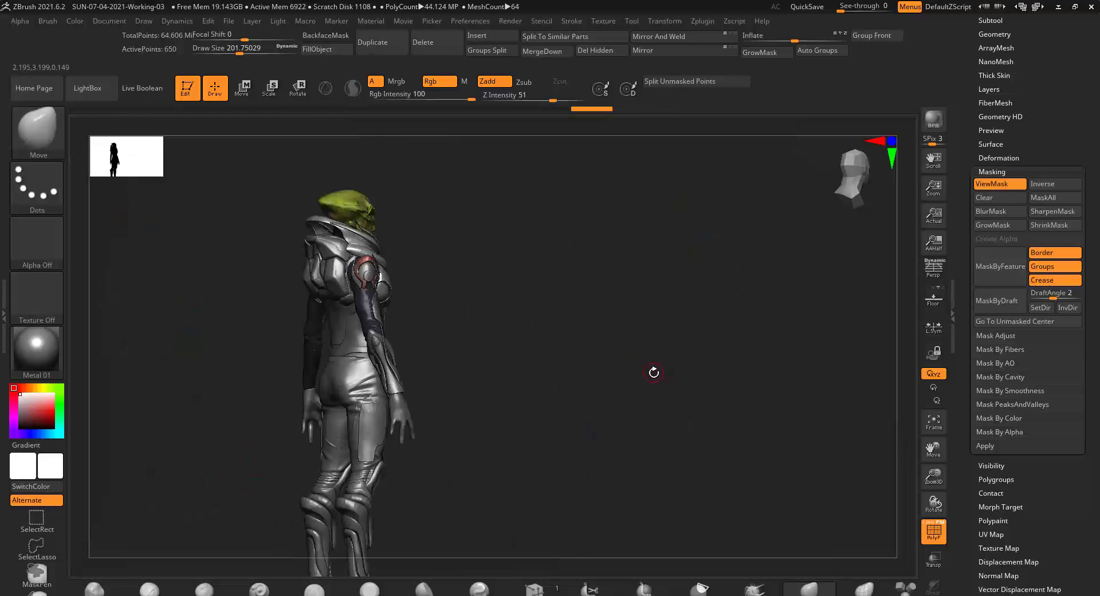
pyautogui.hotkey('ctrl', 'shift', 's')
pyautogui.click(36, 240)
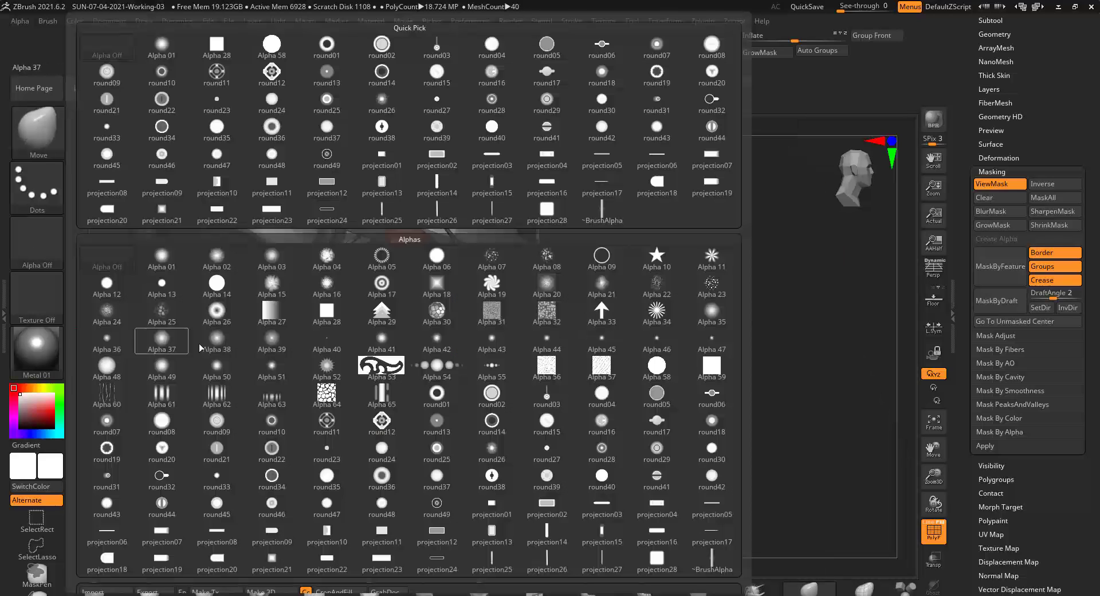
pyautogui.click(271, 475)
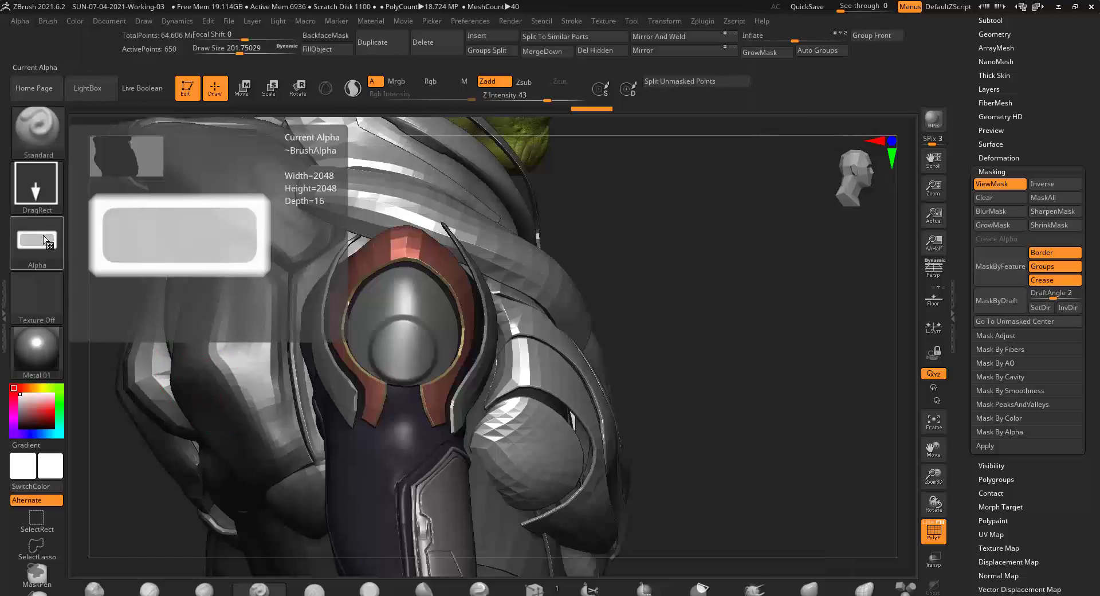
pyautogui.click(37, 240)
pyautogui.click(408, 365)
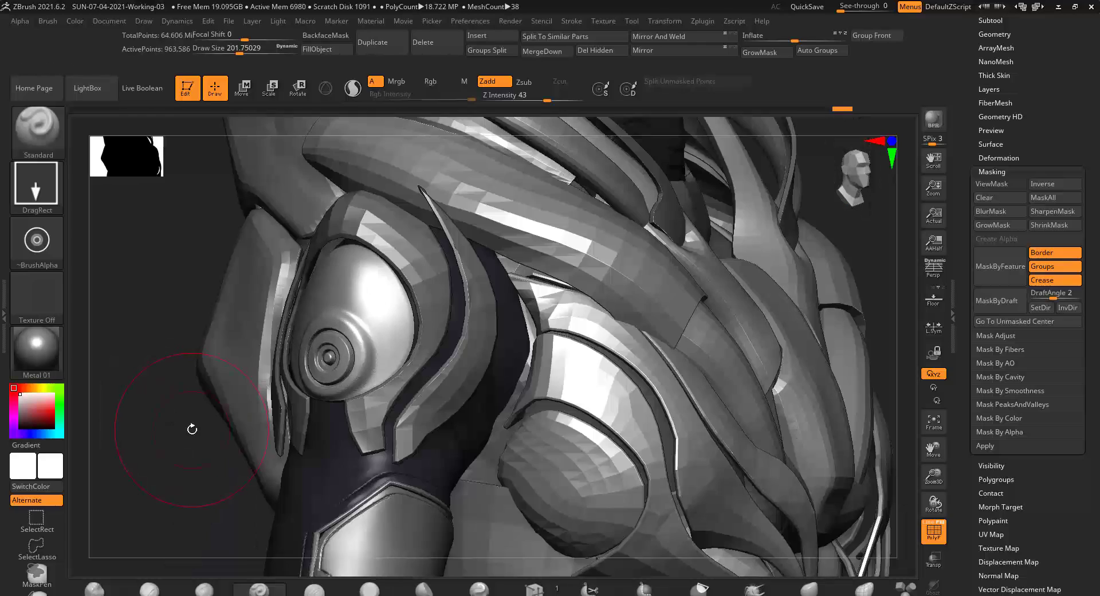
pyautogui.click(37, 241)
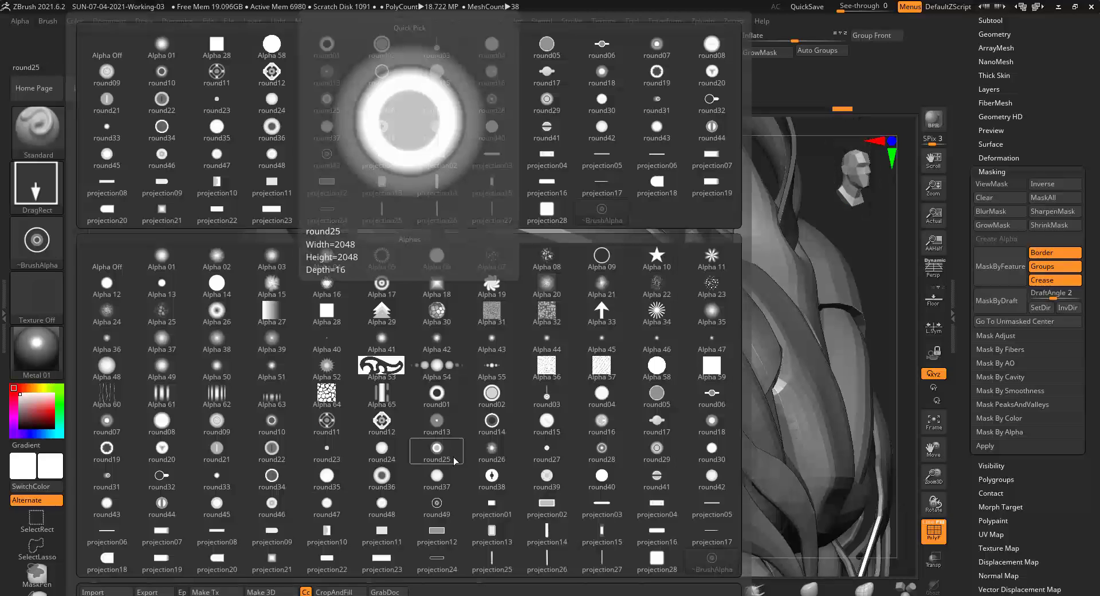
pyautogui.click(656, 395)
pyautogui.press('s')
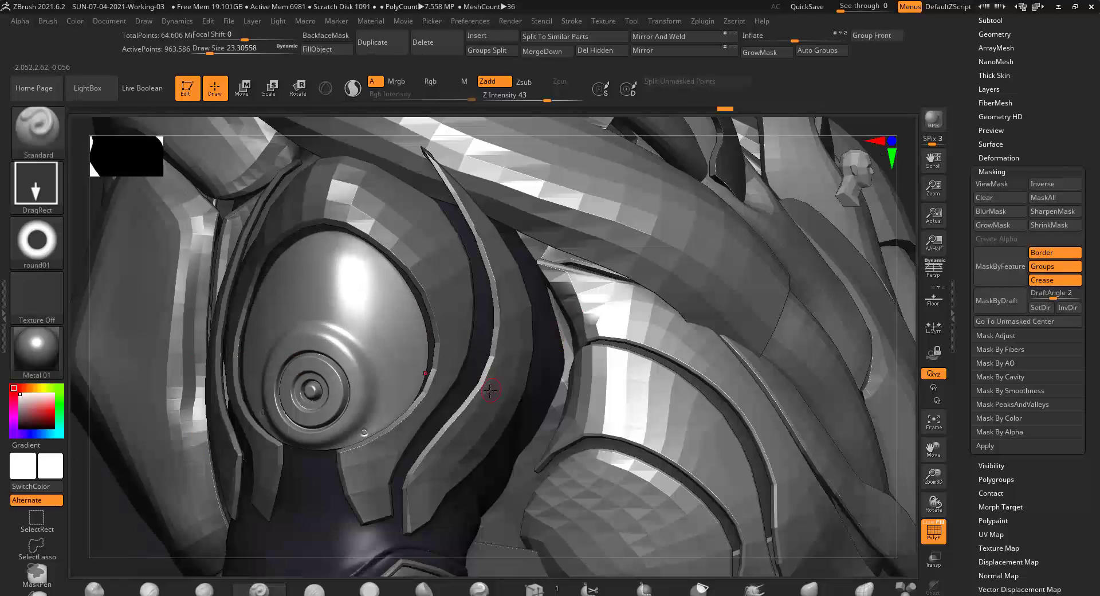
# Load the MAHcut Mech B brush from the Downloads MAHcut_Mech_B folder.
pyautogui.press('b')
pyautogui.click(160, 208)
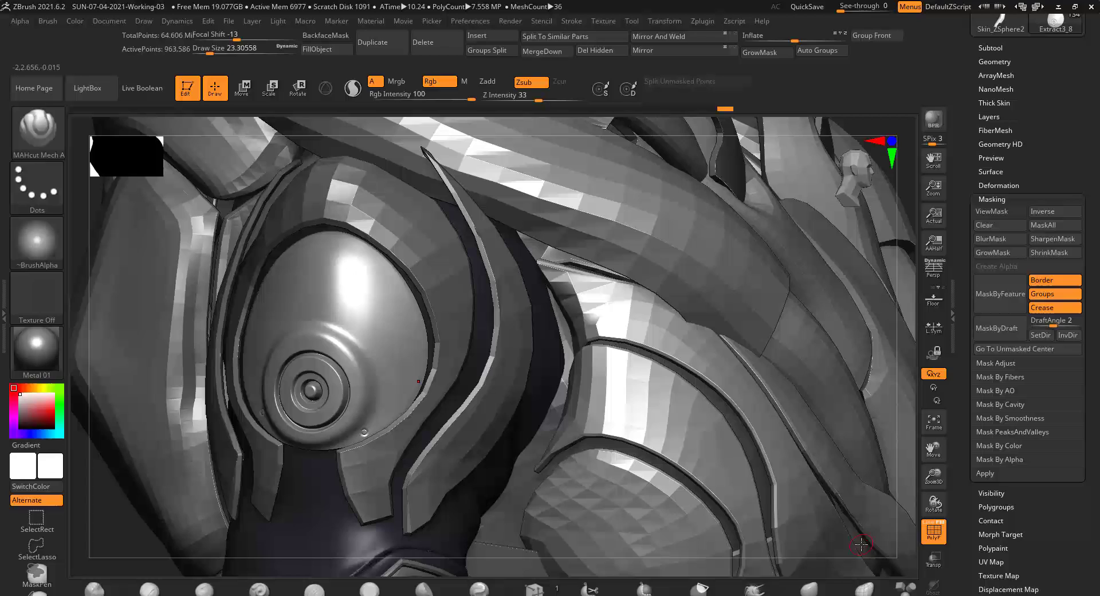
pyautogui.press('b')
pyautogui.click(160, 209)
pyautogui.doubleClick(380, 189)
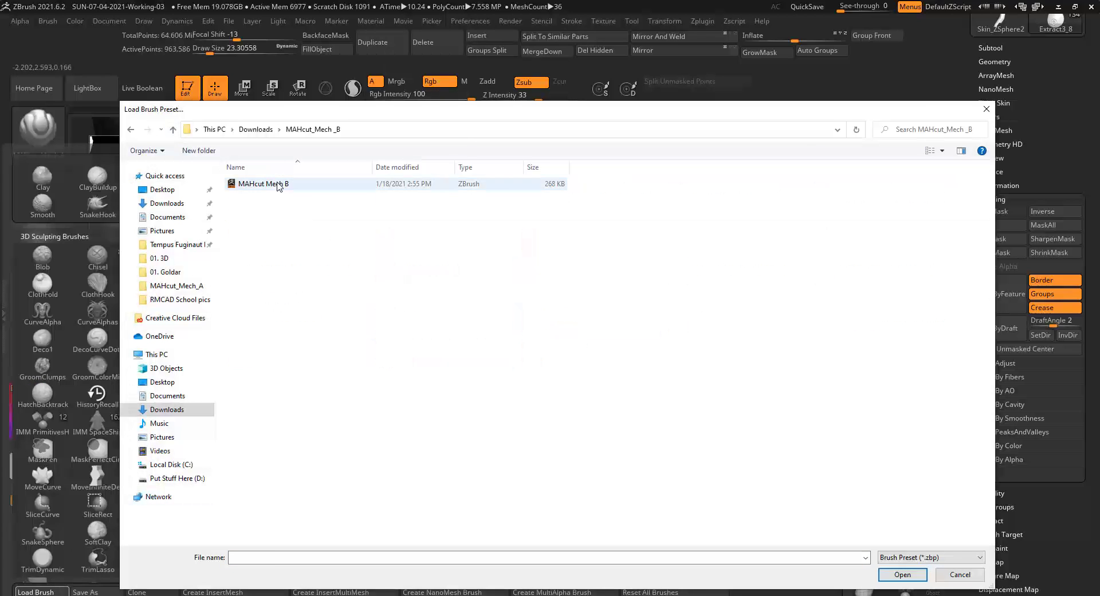
pyautogui.doubleClick(248, 179)
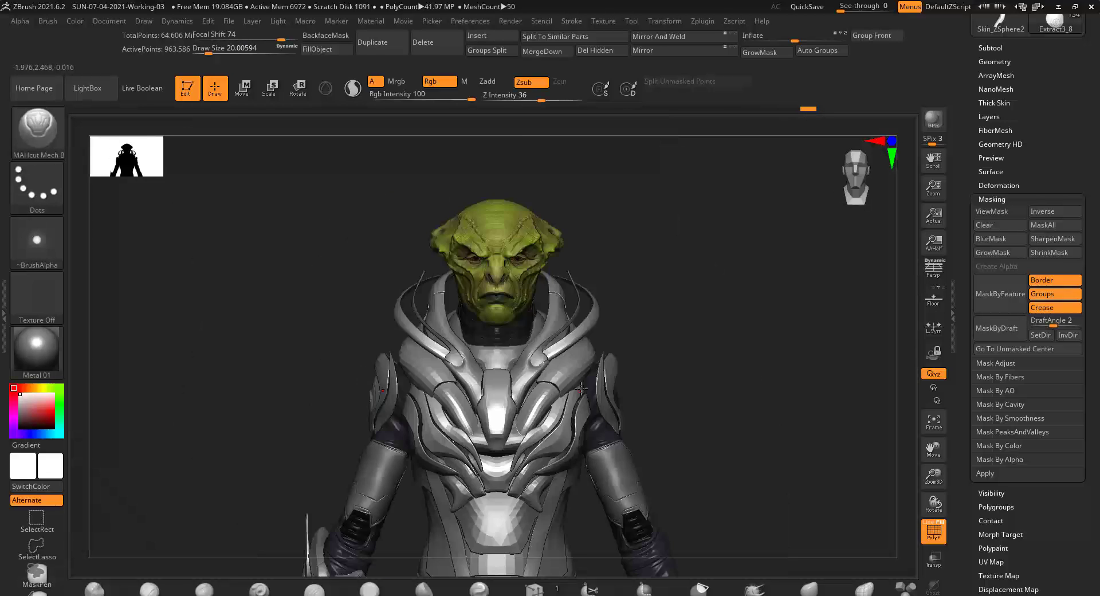
# Decimate the green shoulder part Extract3_8 at 33% with Decimation Master, leaving 12,719 points.
pyautogui.moveTo(441, 375); pyautogui.dragTo(589, 378)
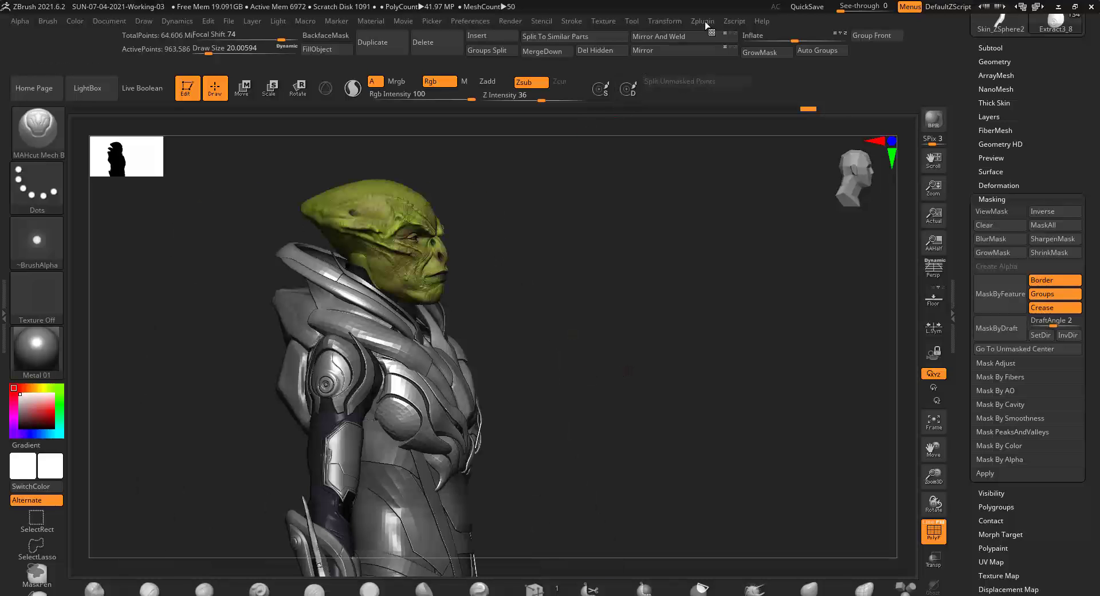
pyautogui.click(703, 20)
pyautogui.click(994, 61)
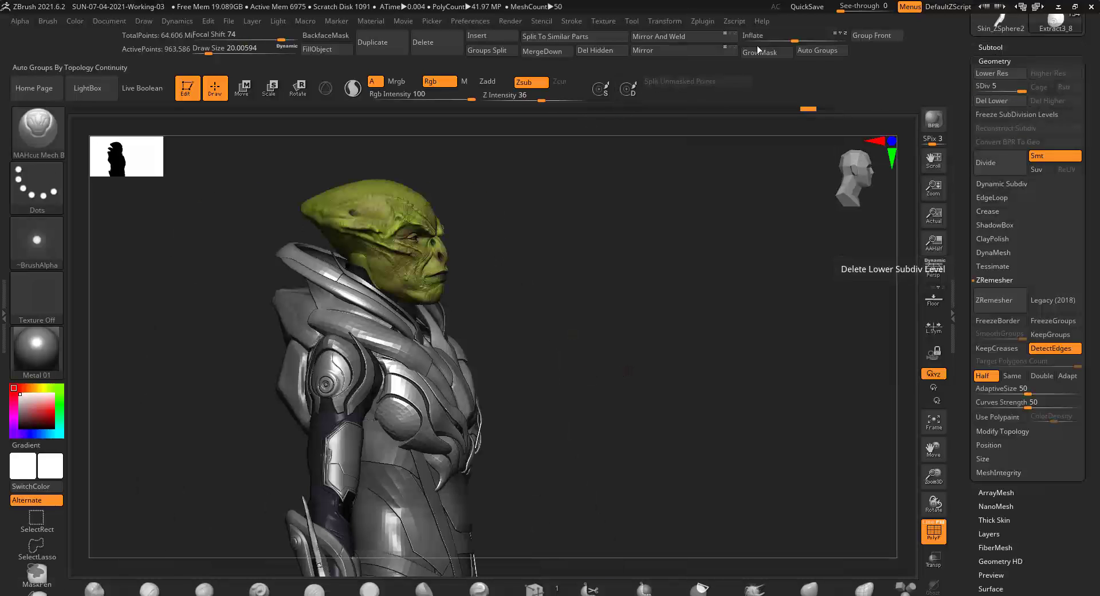
pyautogui.click(702, 20)
pyautogui.click(763, 273)
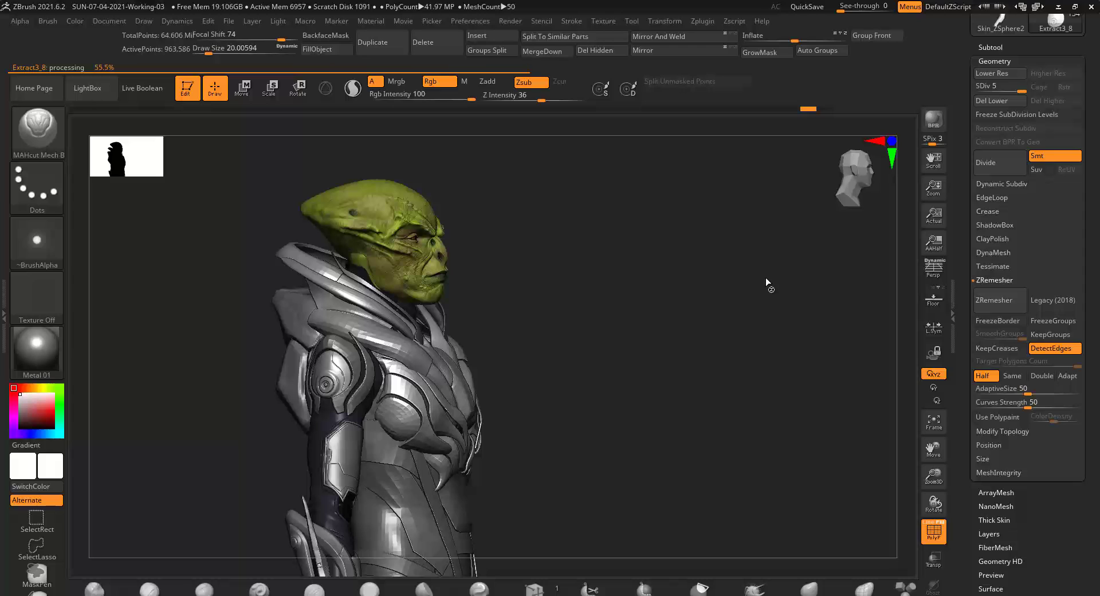
pyautogui.click(712, 23)
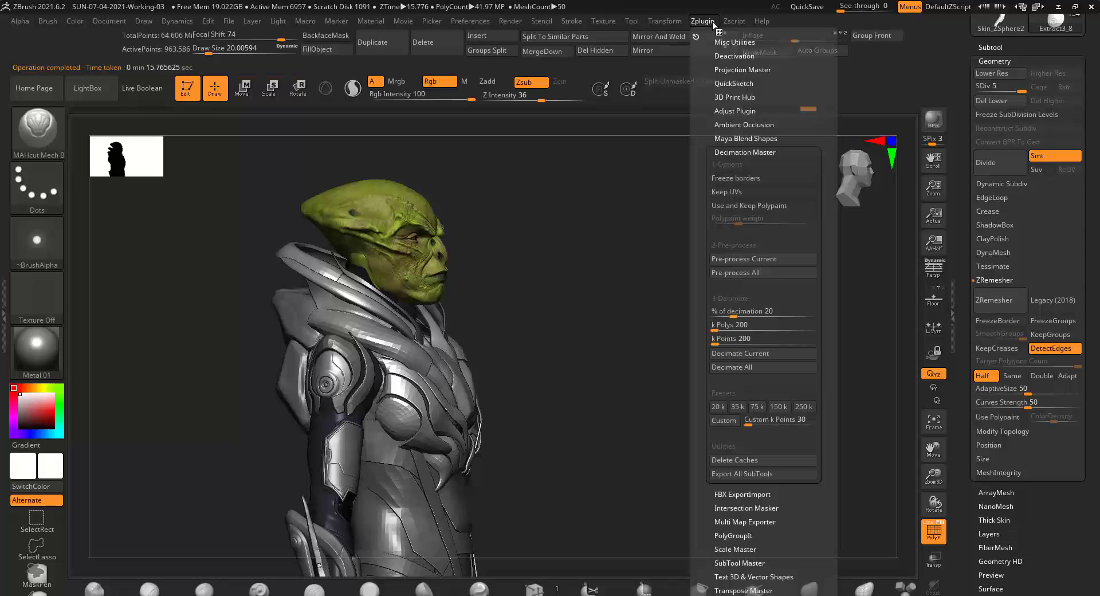
pyautogui.click(752, 359)
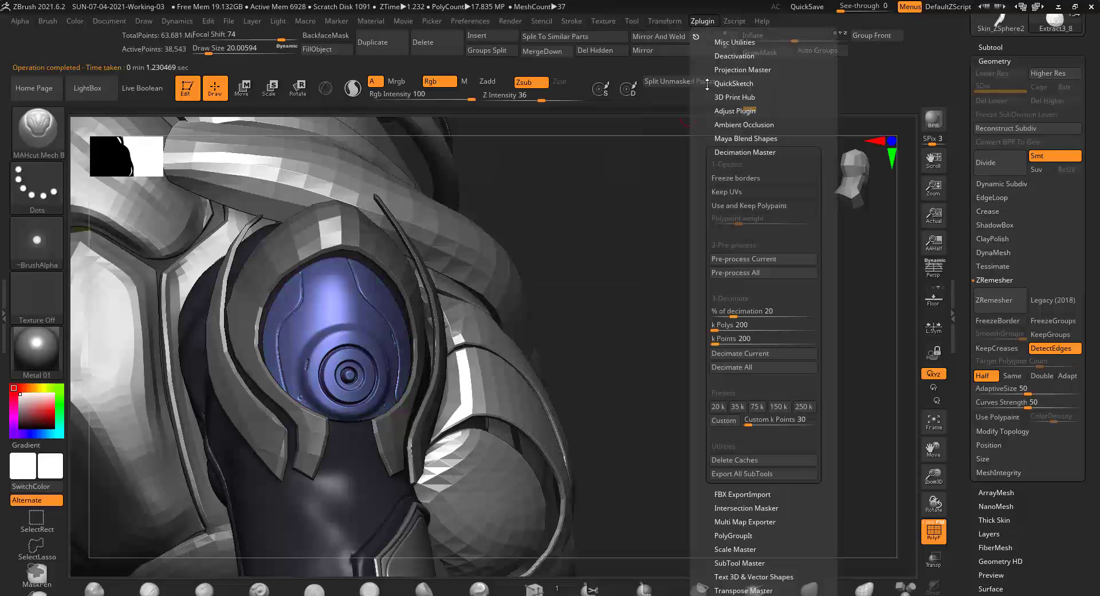
pyautogui.write('33')
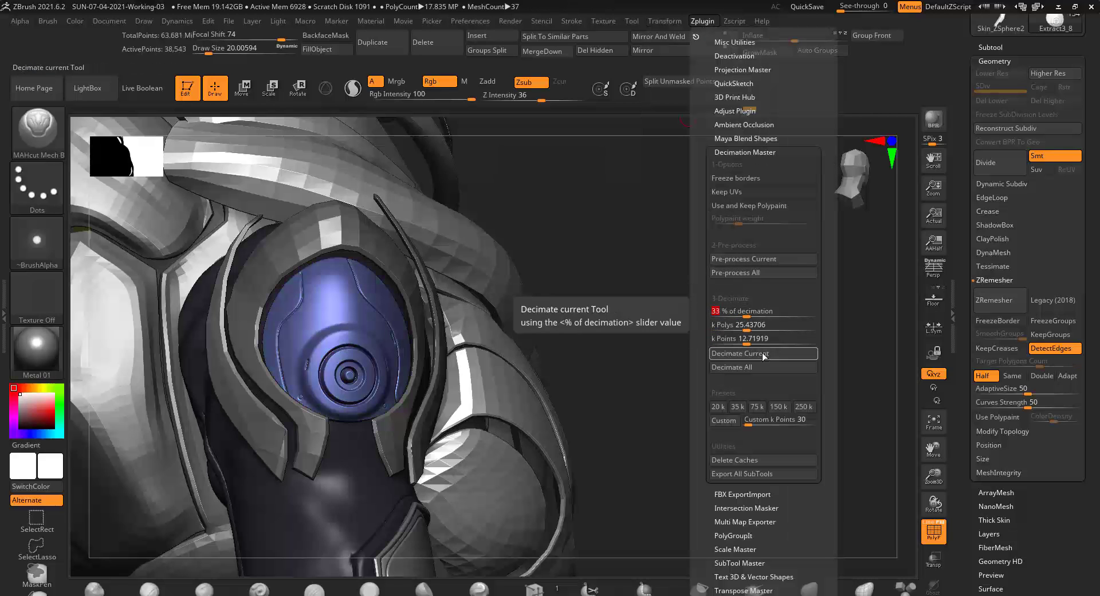
pyautogui.click(763, 355)
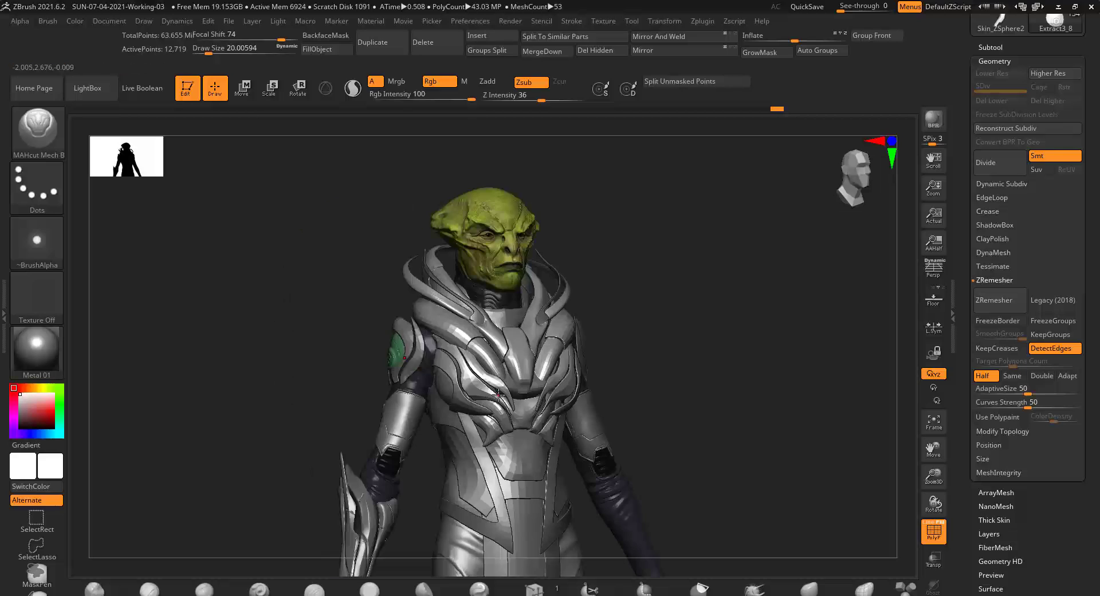
# Save the project over SUN-07-04-2021-Working-03.
pyautogui.moveTo(633, 331); pyautogui.dragTo(594, 352)
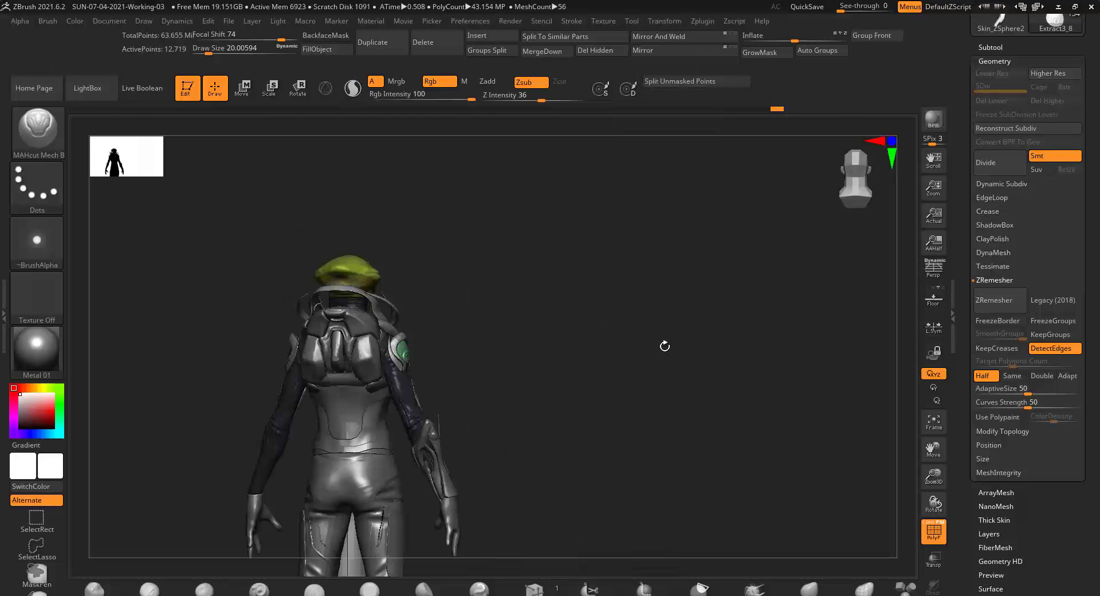
pyautogui.keyDown('ctrl'); pyautogui.keyDown('shift'); pyautogui.click(594, 352); pyautogui.keyUp('shift'); pyautogui.keyUp('ctrl')
pyautogui.hotkey('ctrl', 's')
pyautogui.press('Return')
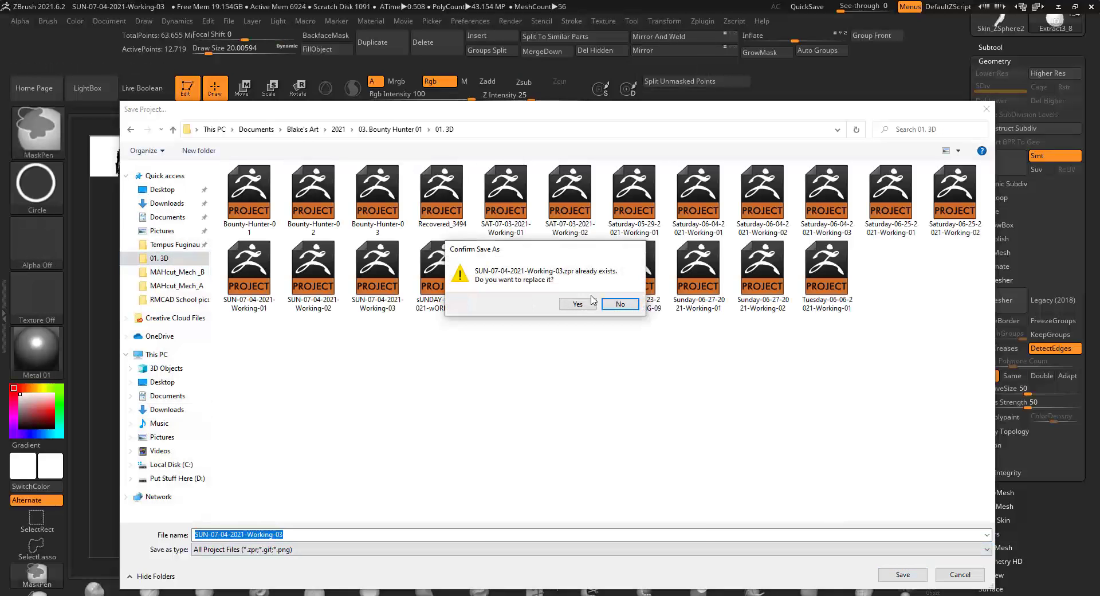
pyautogui.click(583, 302)
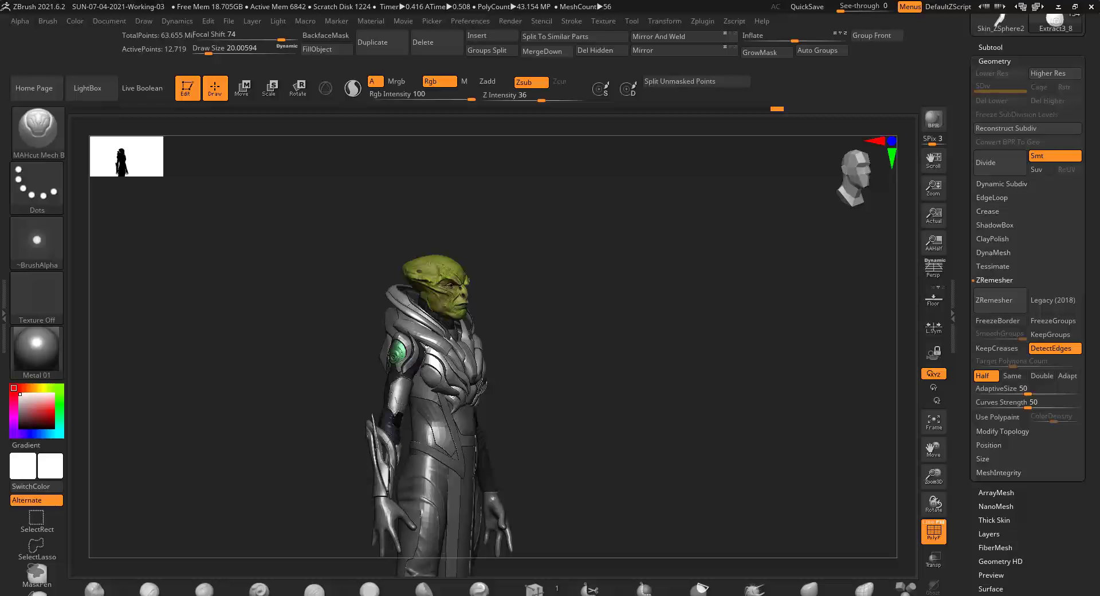
# Solo the green shoulder strip and crease its complete edge loops with ZModeler.
pyautogui.moveTo(544, 353); pyautogui.dragTo(547, 386)
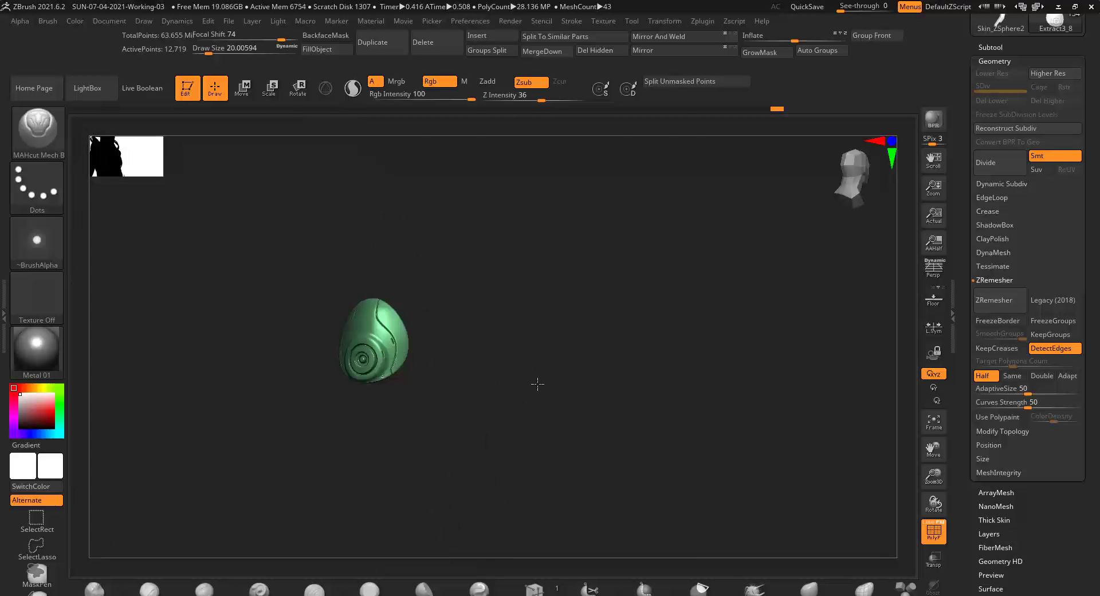
pyautogui.press('f')
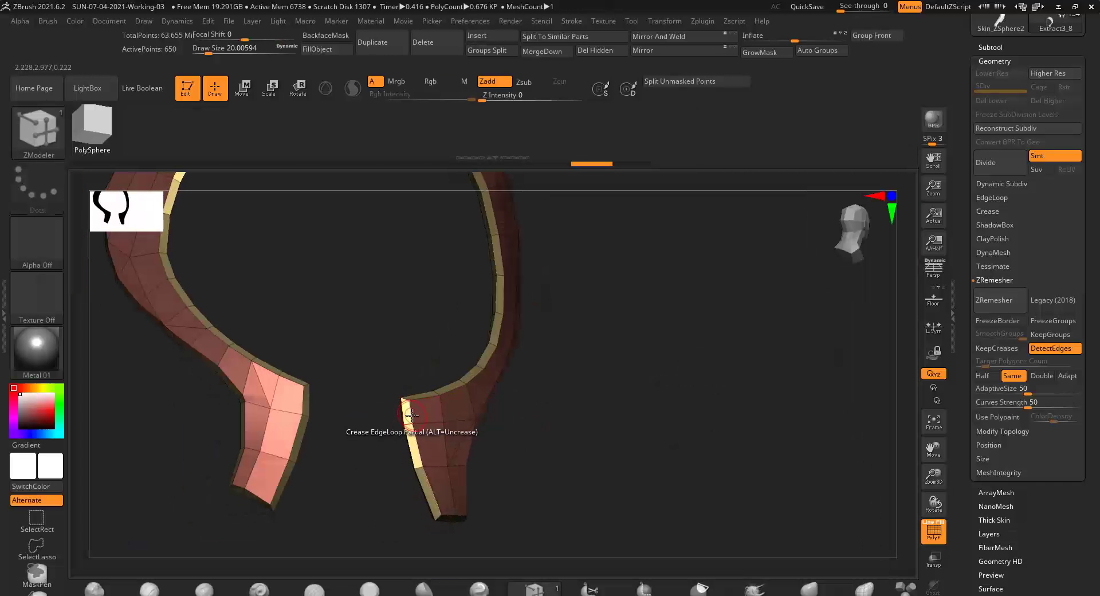
pyautogui.press('space')
pyautogui.click(349, 385)
pyautogui.moveTo(349, 386); pyautogui.dragTo(479, 439)
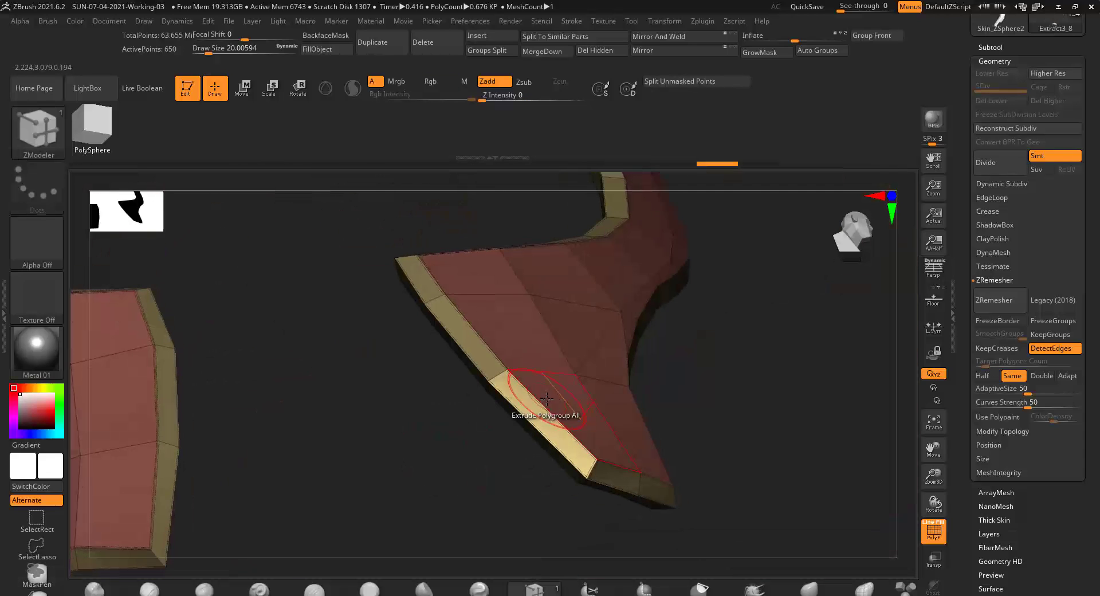
# Extrude the strip's polygroups with ZModeler's Extrude Polygroup All action.
pyautogui.press('space')
pyautogui.moveTo(430, 379)
pyautogui.mouseDown()
pyautogui.moveTo(516, 370)
pyautogui.moveTo(404, 456)
pyautogui.moveTo(448, 517)
pyautogui.moveTo(592, 355)
pyautogui.moveTo(619, 397)
pyautogui.moveTo(578, 332)
pyautogui.moveTo(563, 415)
pyautogui.mouseUp()
pyautogui.press('ctrl')
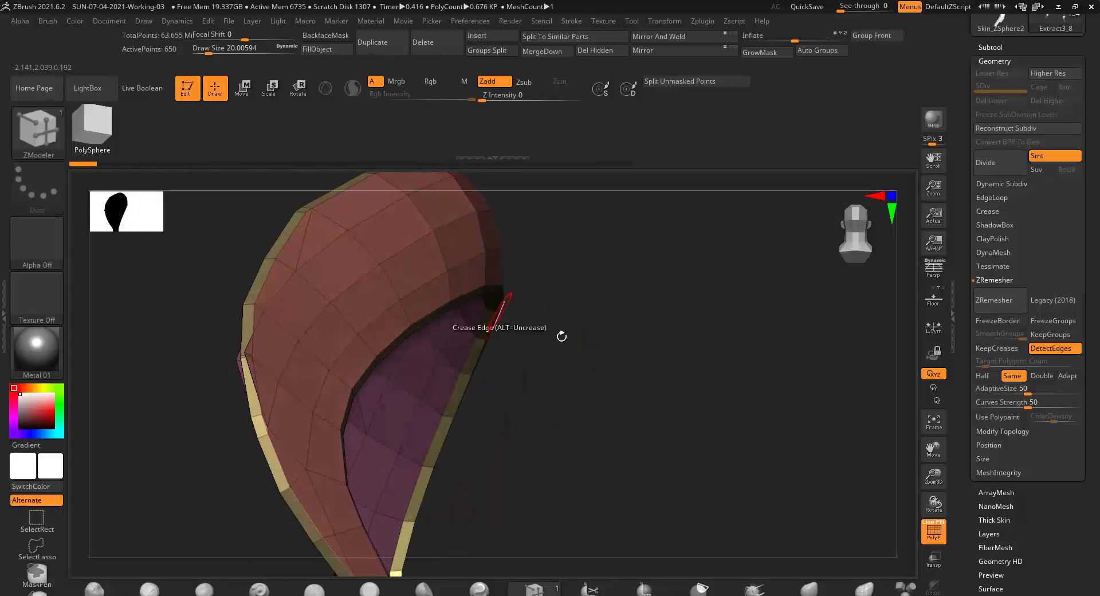
pyautogui.moveTo(561, 337); pyautogui.dragTo(166, 322)
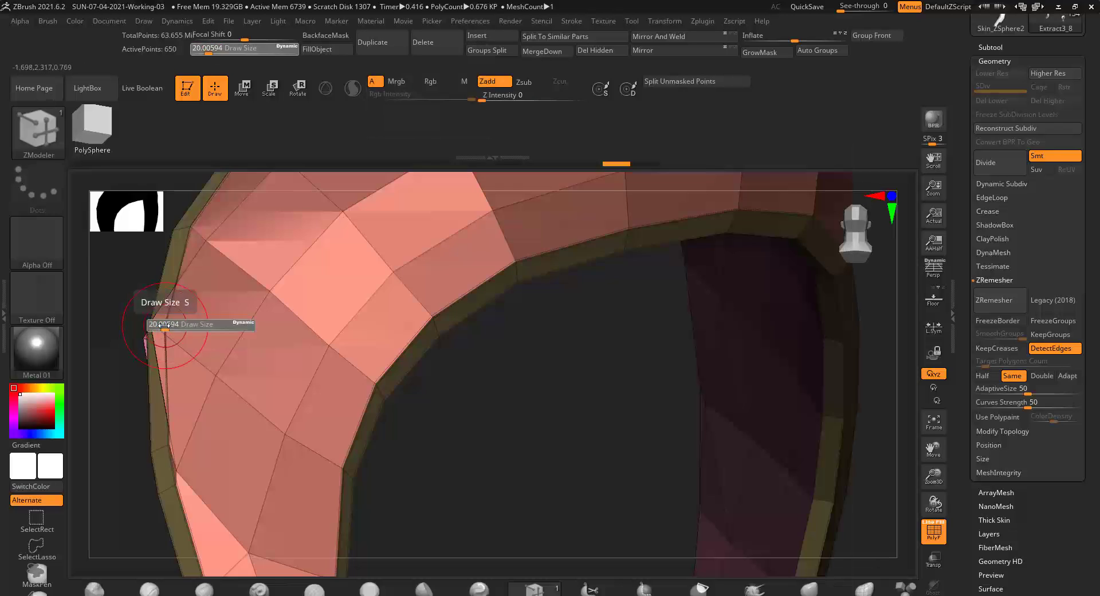
pyautogui.press('b')
pyautogui.press('m')
pyautogui.press('t')
pyautogui.moveTo(274, 331); pyautogui.dragTo(585, 344, button='right')
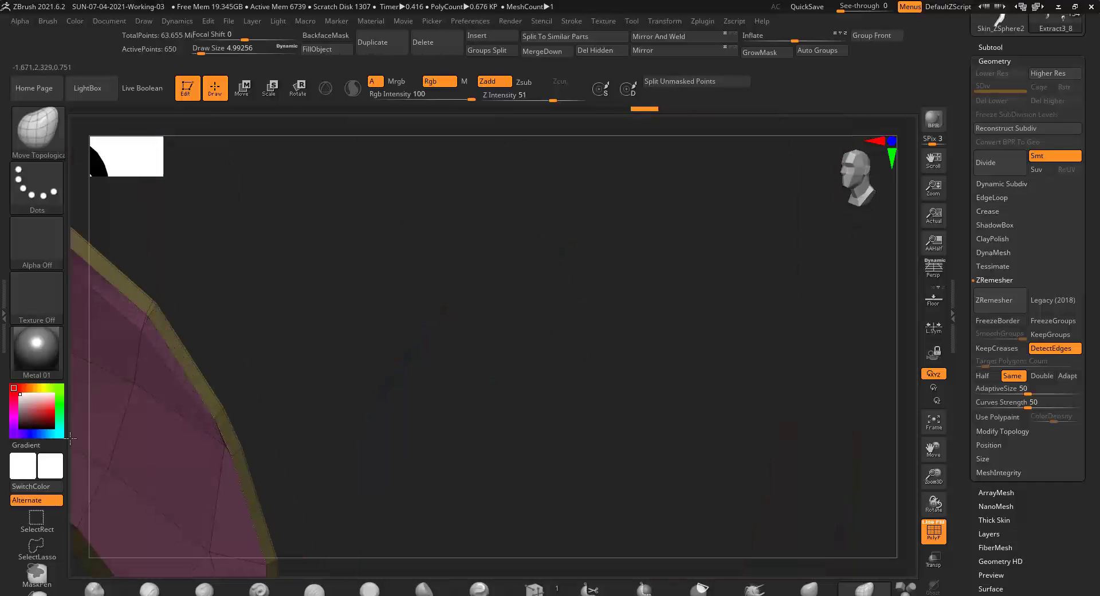
pyautogui.moveTo(70, 438)
pyautogui.mouseDown(button='right')
pyautogui.moveTo(442, 387)
pyautogui.moveTo(476, 394)
pyautogui.moveTo(348, 385)
pyautogui.moveTo(319, 417)
pyautogui.moveTo(611, 376)
pyautogui.moveTo(652, 379)
pyautogui.moveTo(611, 444)
pyautogui.moveTo(634, 444)
pyautogui.moveTo(621, 409)
pyautogui.moveTo(727, 424)
pyautogui.moveTo(630, 400)
pyautogui.moveTo(670, 363)
pyautogui.moveTo(591, 393)
pyautogui.moveTo(687, 344)
pyautogui.mouseUp(button='right')
pyautogui.press('b')
pyautogui.press('z')
pyautogui.press('m')
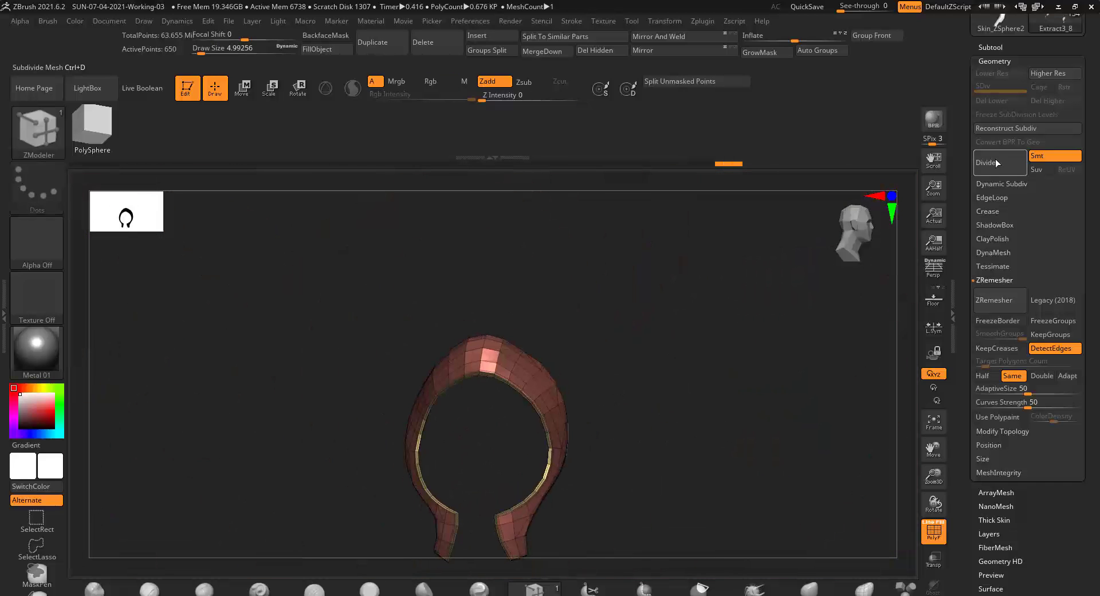
# Subdivide the strip mesh with Divide, up to level 6.
pyautogui.moveTo(515, 401)
pyautogui.keyDown('ctrl'); pyautogui.mouseDown(button='right')
pyautogui.moveTo(312, 410)
pyautogui.moveTo(381, 331)
pyautogui.moveTo(661, 422)
pyautogui.moveTo(435, 332)
pyautogui.moveTo(522, 377)
pyautogui.moveTo(483, 387)
pyautogui.moveTo(611, 410)
pyautogui.moveTo(579, 439)
pyautogui.mouseUp(button='right'); pyautogui.keyUp('ctrl')
pyautogui.click(999, 163)
pyautogui.click(999, 163)
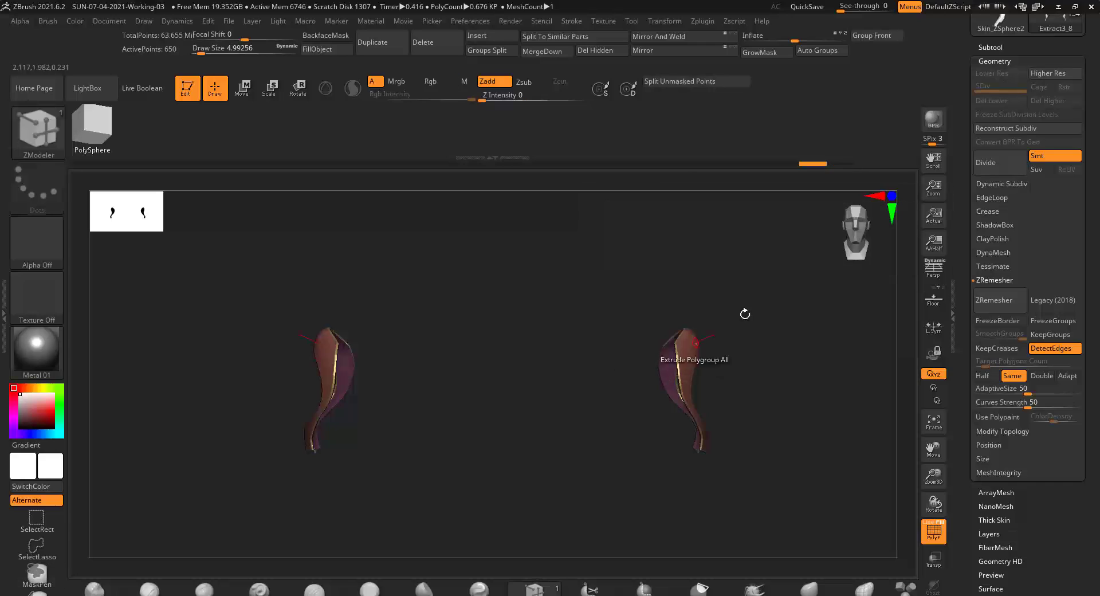
pyautogui.moveTo(748, 315)
pyautogui.mouseDown(button='right')
pyautogui.moveTo(550, 419)
pyautogui.moveTo(518, 414)
pyautogui.mouseUp(button='right')
# Solo the red shoulder trim piece and load a MAHcut Mech carving brush.
pyautogui.hotkey('ctrl', 'shift', 's')
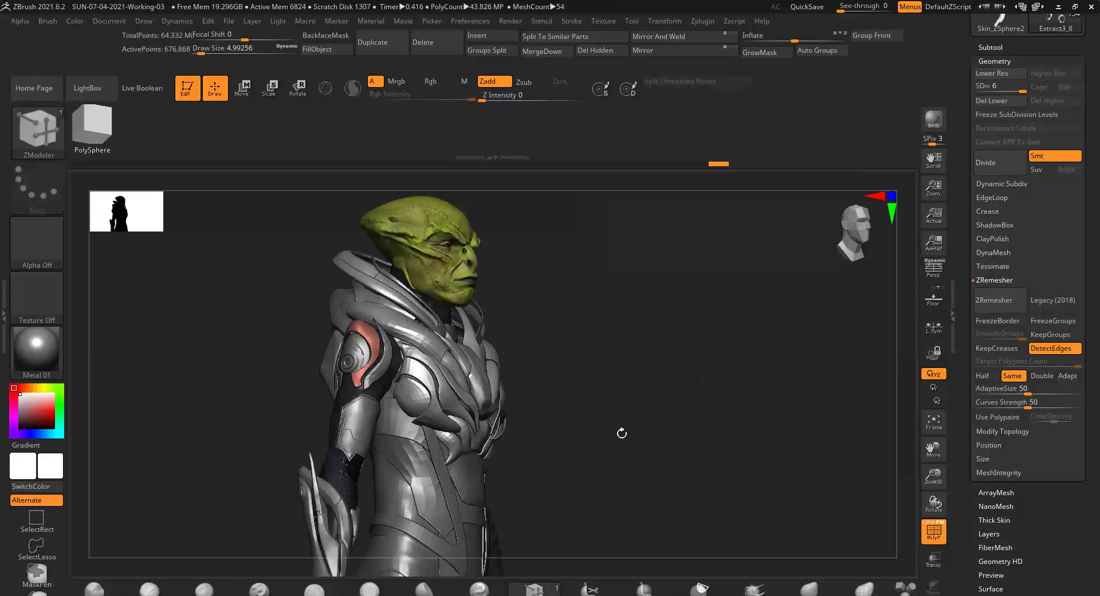
pyautogui.moveTo(621, 434)
pyautogui.mouseDown(button='right')
pyautogui.moveTo(599, 405)
pyautogui.moveTo(636, 429)
pyautogui.moveTo(285, 467)
pyautogui.moveTo(449, 311)
pyautogui.moveTo(573, 344)
pyautogui.moveTo(663, 351)
pyautogui.moveTo(648, 285)
pyautogui.moveTo(301, 418)
pyautogui.mouseUp(button='right')
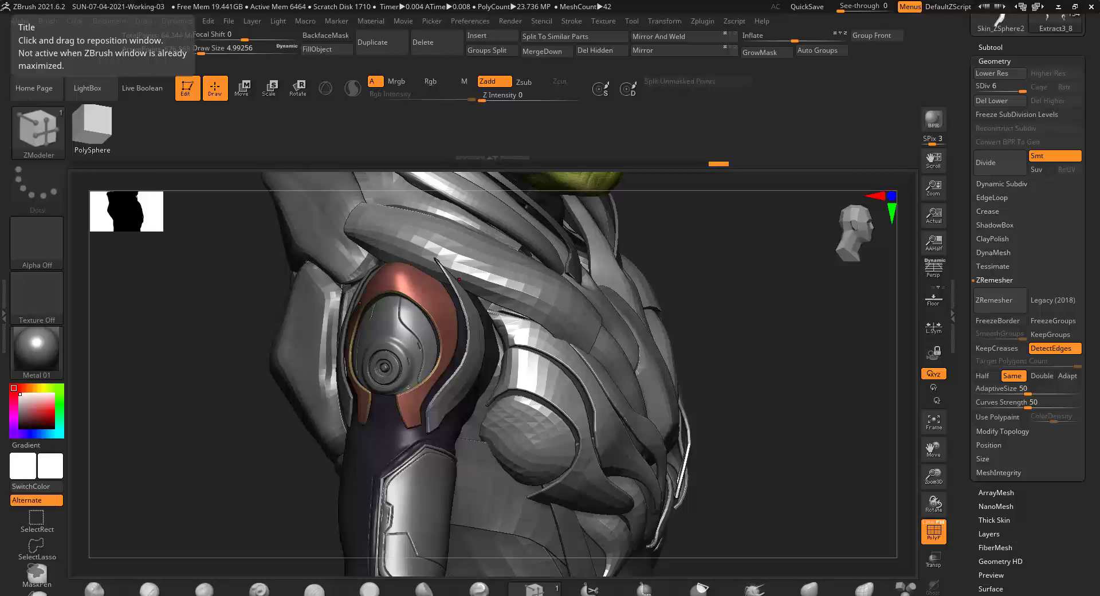
pyautogui.keyDown('ctrl'); pyautogui.keyDown('shift'); pyautogui.click(376, 482); pyautogui.keyUp('shift'); pyautogui.keyUp('ctrl')
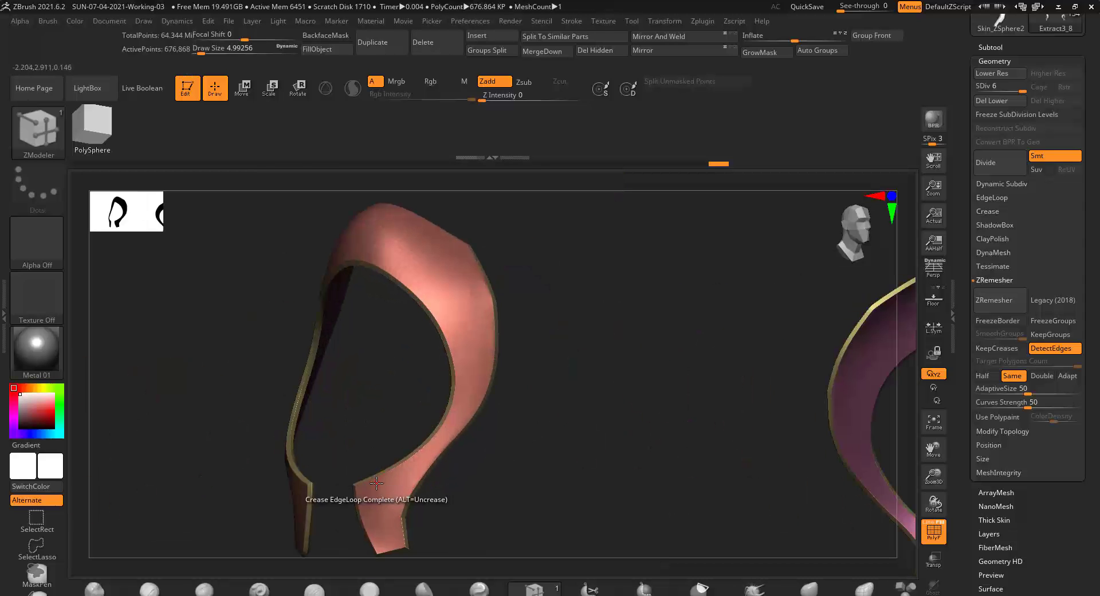
pyautogui.press('b')
pyautogui.click(508, 453)
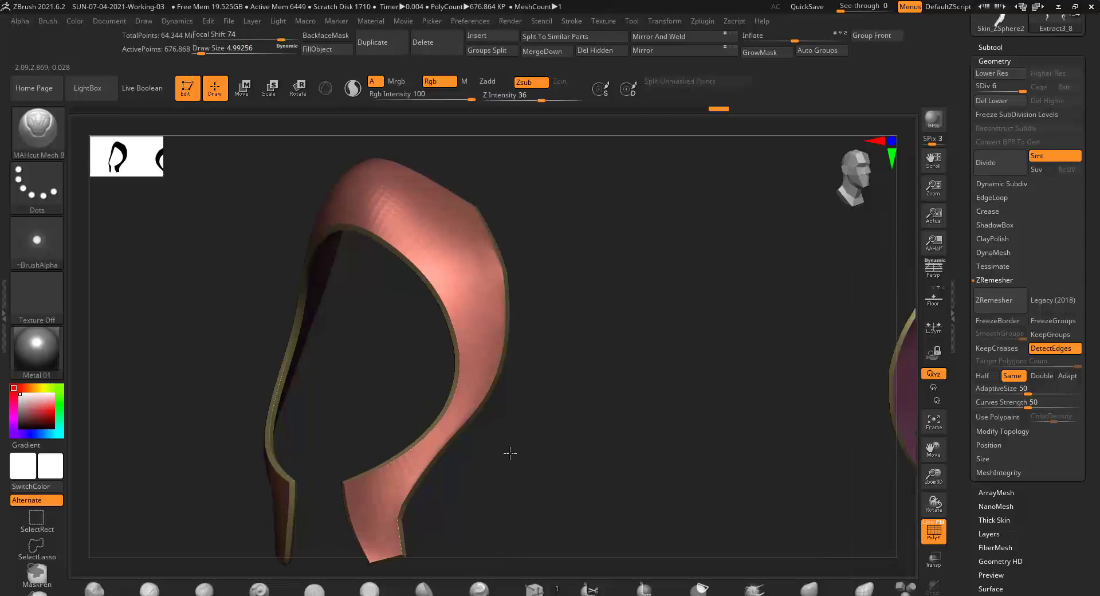
pyautogui.moveTo(517, 466)
pyautogui.keyDown('alt'); pyautogui.mouseDown()
pyautogui.moveTo(476, 371)
pyautogui.moveTo(614, 304)
pyautogui.mouseUp(); pyautogui.keyUp('alt')
pyautogui.keyDown('ctrl'); pyautogui.keyDown('shift'); pyautogui.click(614, 304); pyautogui.keyUp('shift'); pyautogui.keyUp('ctrl')
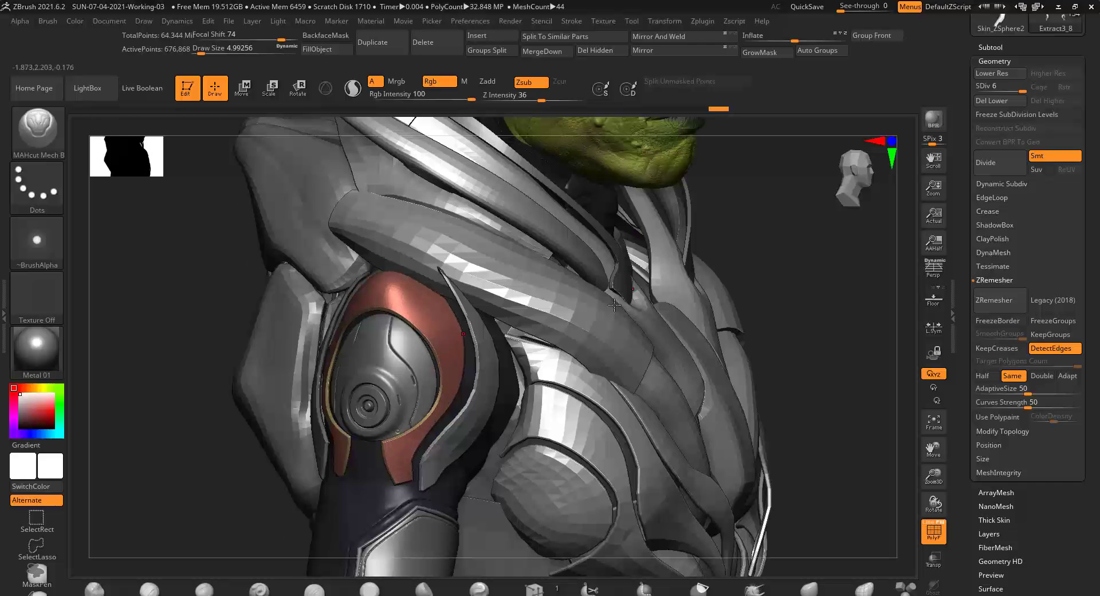
# Switch between the MAHcut Mech A and MAHcut Mech B brushes.
pyautogui.press('b')
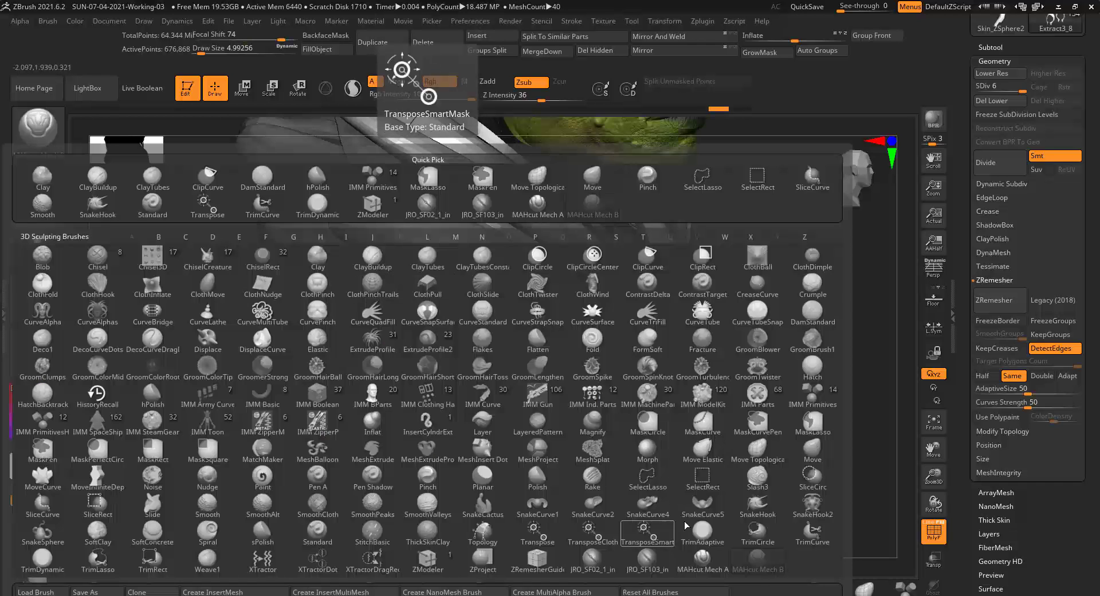
pyautogui.press('m')
pyautogui.press('a')
pyautogui.moveTo(382, 292); pyautogui.dragTo(430, 293)
pyautogui.press('b')
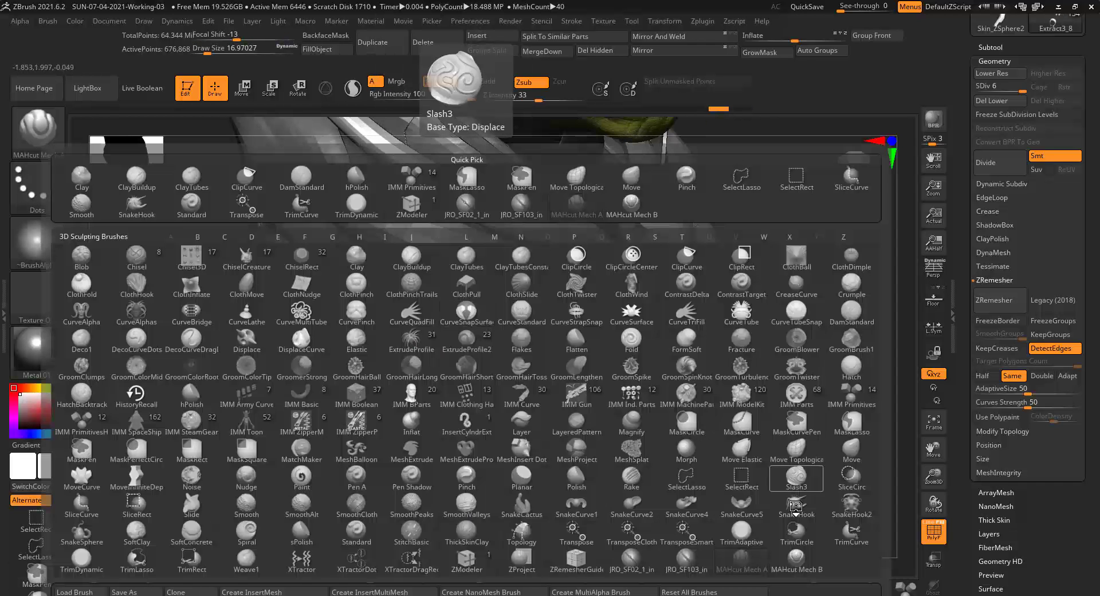
pyautogui.press('m')
pyautogui.press('b')
pyautogui.moveTo(450, 344); pyautogui.dragTo(511, 294)
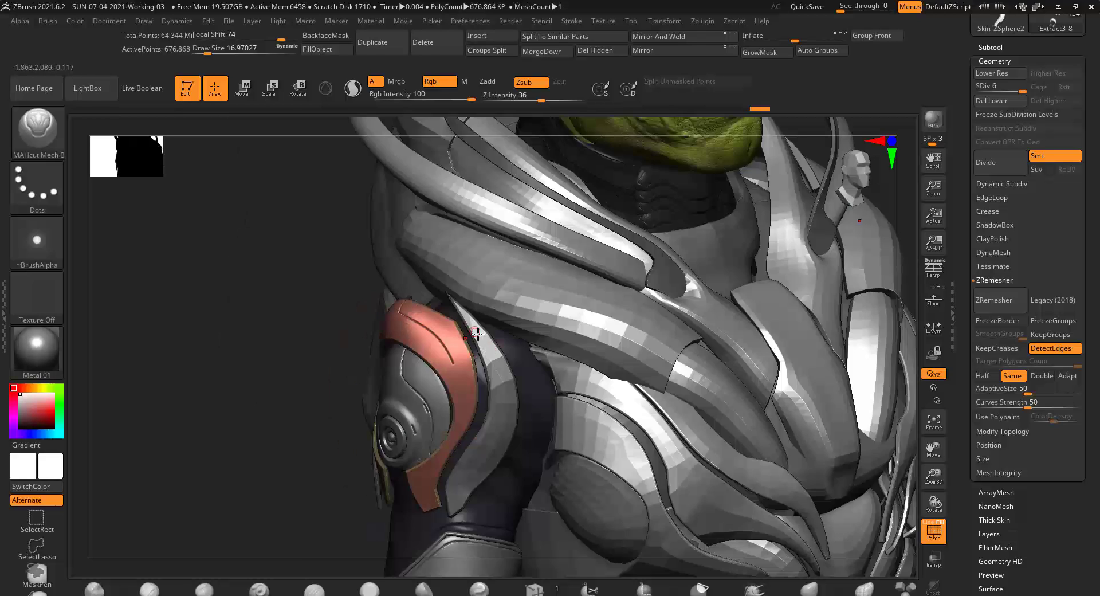
# Ctrl-mask and carve mech-cut detail into the red shoulder trim band.
pyautogui.press('ctrl')
pyautogui.moveTo(460, 343); pyautogui.dragTo(454, 362)
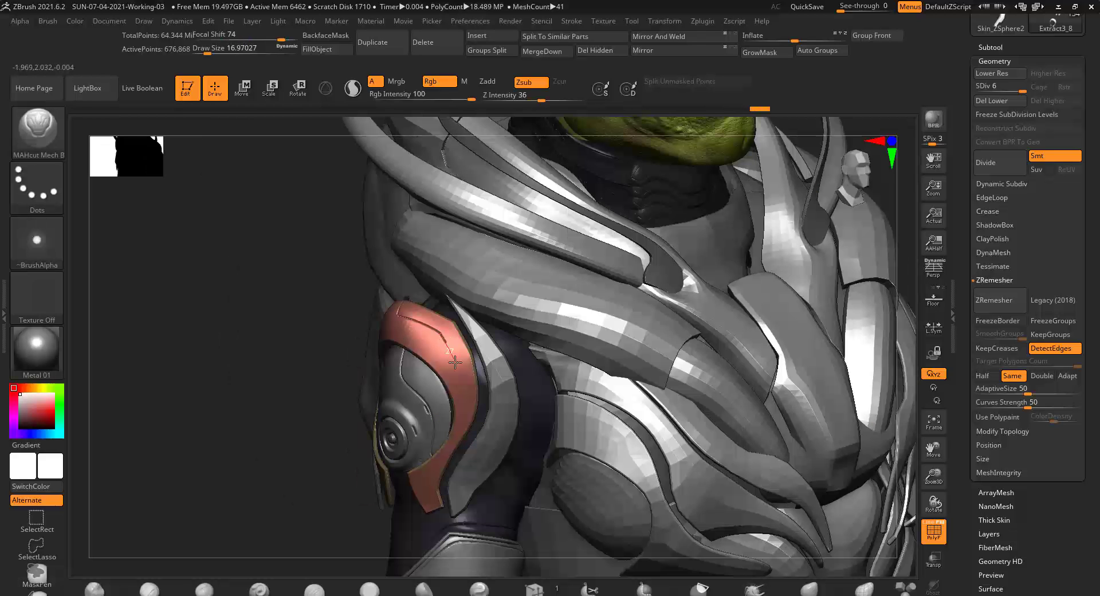
pyautogui.keyDown('alt'); pyautogui.click(461, 387); pyautogui.keyUp('alt')
pyautogui.moveTo(461, 387); pyautogui.dragTo(411, 317, button='right')
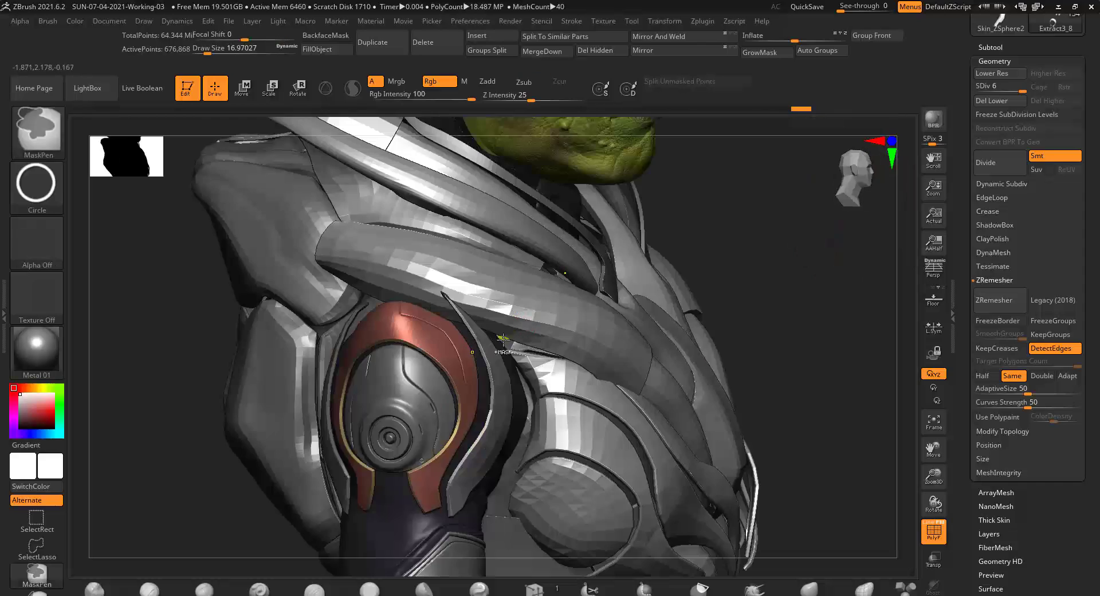
pyautogui.moveTo(471, 408); pyautogui.dragTo(506, 284, button='right')
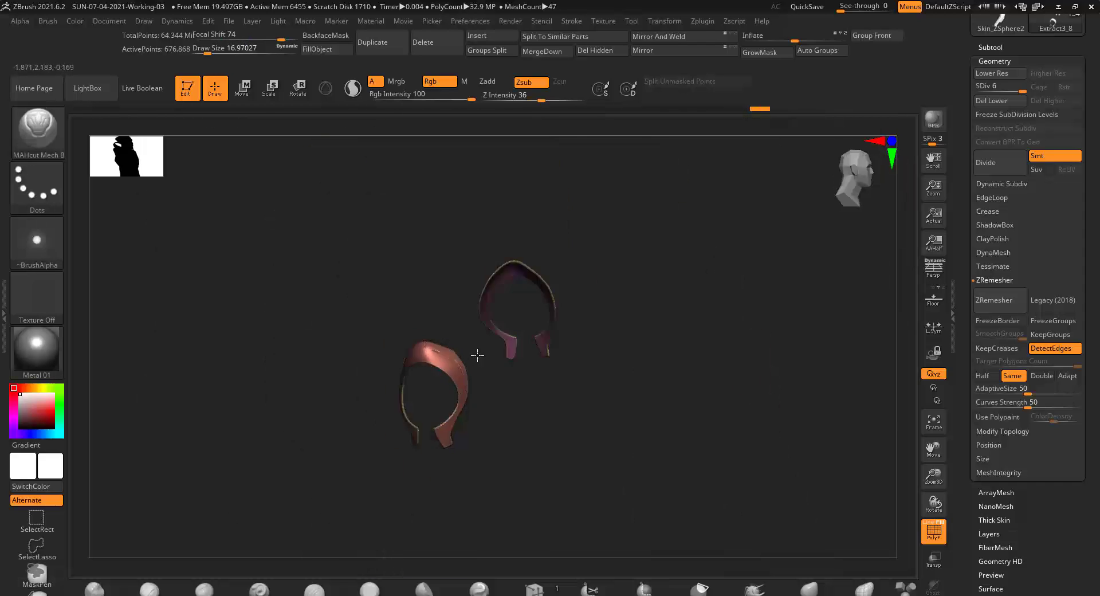
pyautogui.press('ctrl')
pyautogui.moveTo(464, 430)
pyautogui.mouseDown(button='right')
pyautogui.moveTo(508, 401)
pyautogui.moveTo(416, 316)
pyautogui.mouseUp(button='right')
pyautogui.press('ctrl')
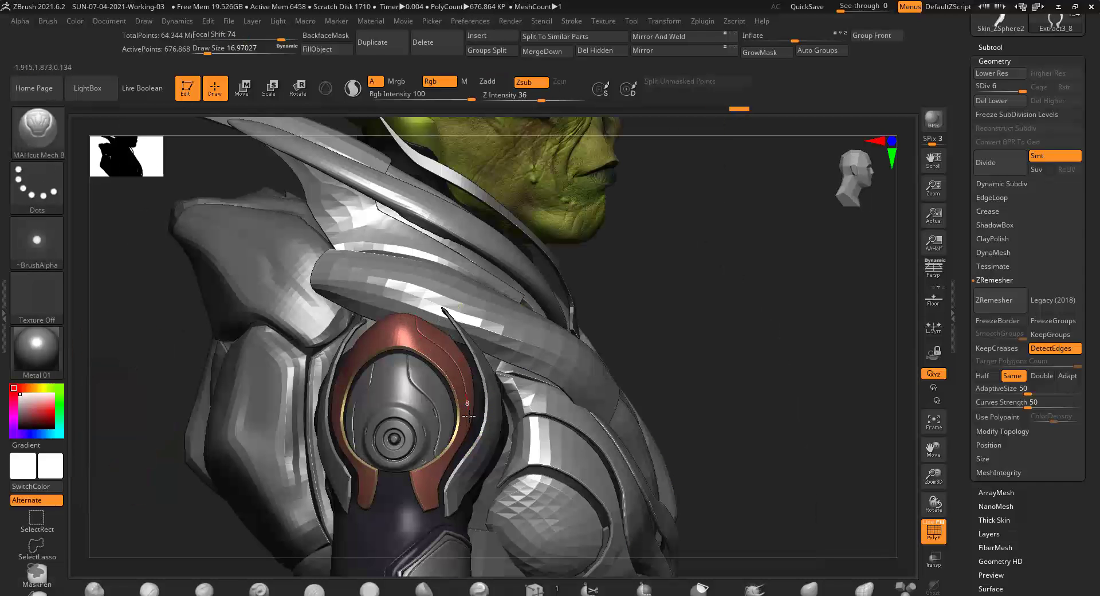
pyautogui.moveTo(468, 416); pyautogui.dragTo(534, 354, button='right')
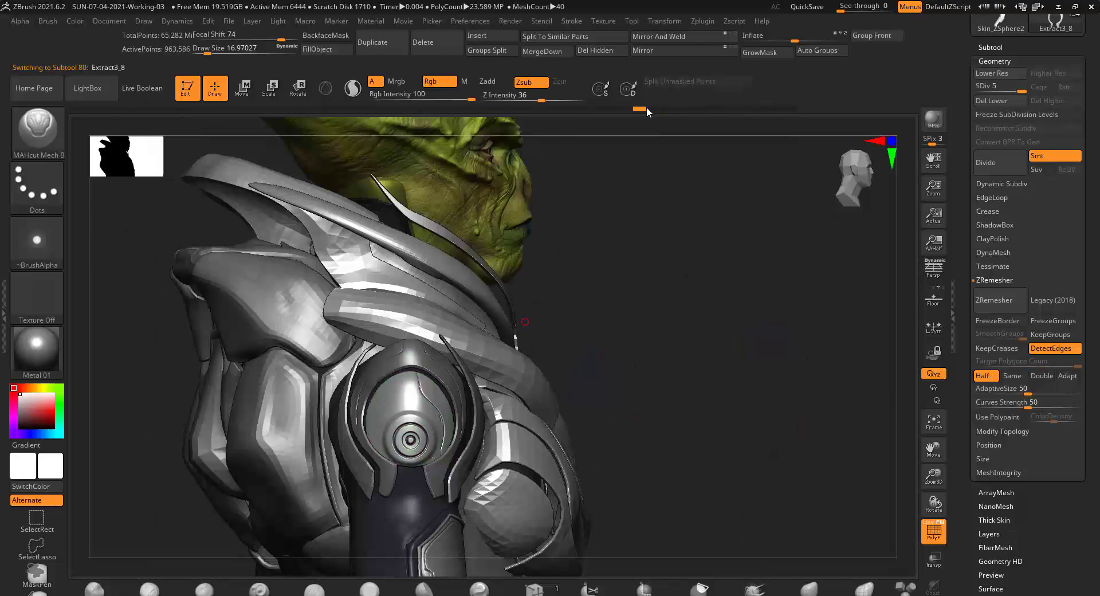
# Subdivide the pink horn-shaped arm piece to level 6 from the Geometry panel.
pyautogui.moveTo(357, 413); pyautogui.dragTo(400, 371, button='right')
pyautogui.press('ctrl')
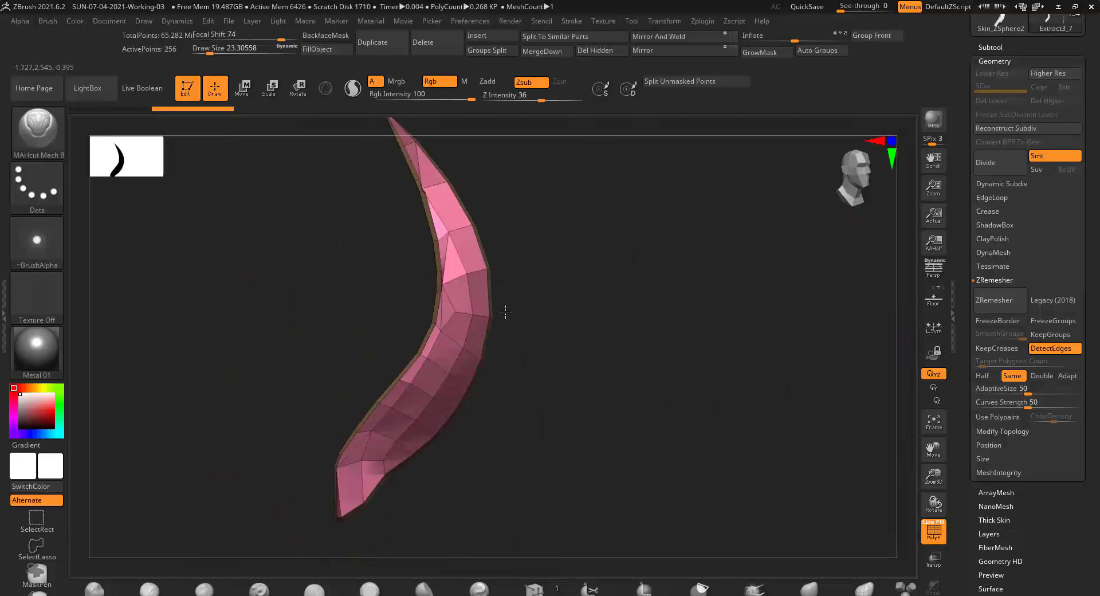
pyautogui.moveTo(505, 311); pyautogui.dragTo(644, 423)
pyautogui.click(1002, 300)
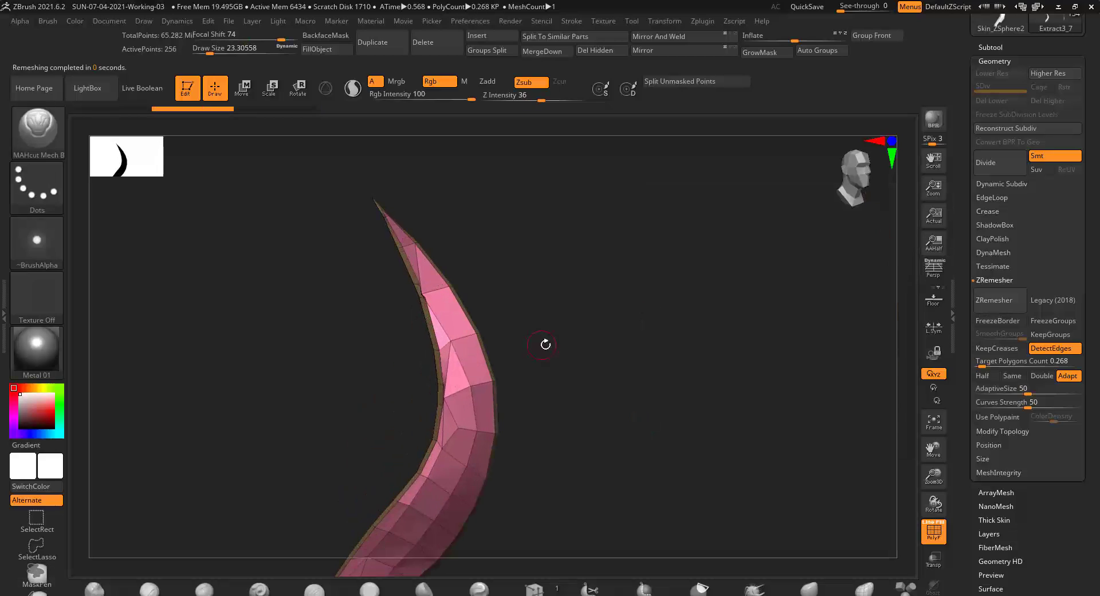
pyautogui.click(987, 210)
pyautogui.click(985, 162)
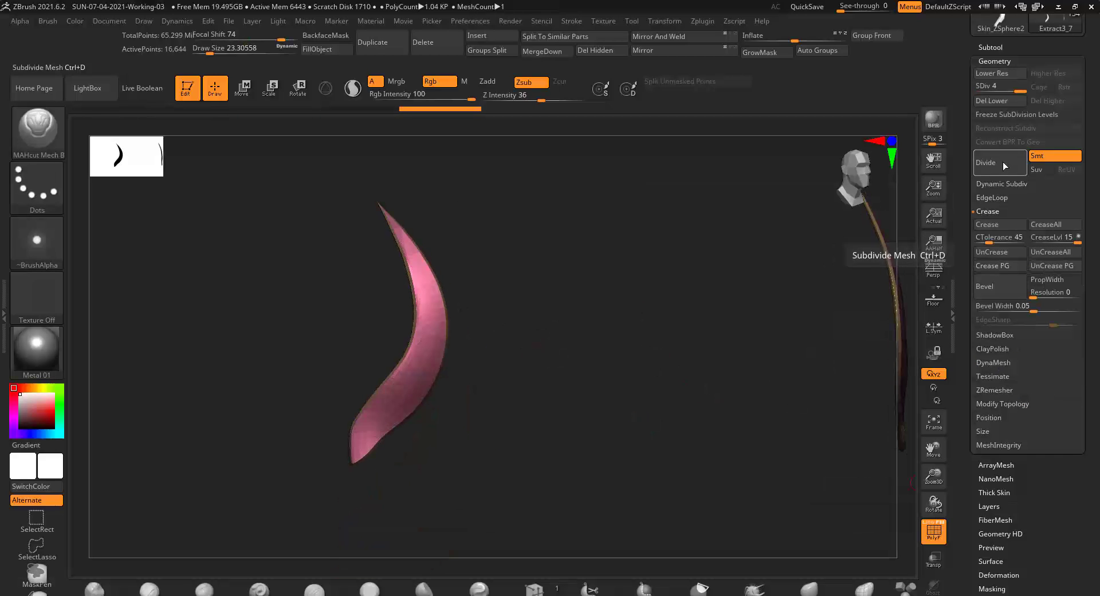
pyautogui.moveTo(469, 260); pyautogui.dragTo(441, 432)
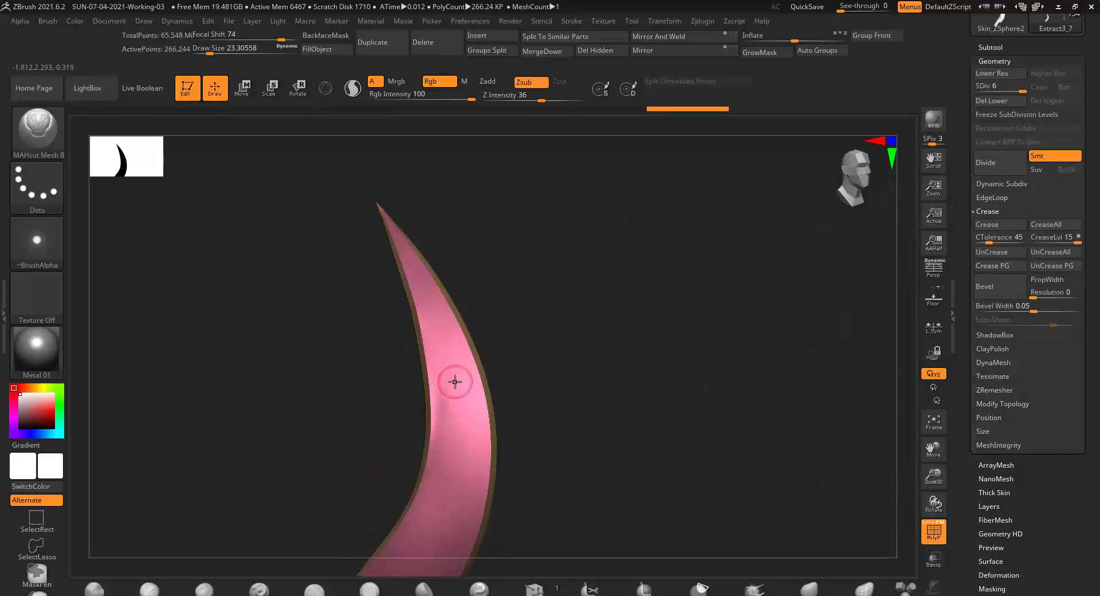
pyautogui.moveTo(516, 322)
pyautogui.mouseDown()
pyautogui.moveTo(537, 324)
pyautogui.moveTo(508, 394)
pyautogui.mouseUp()
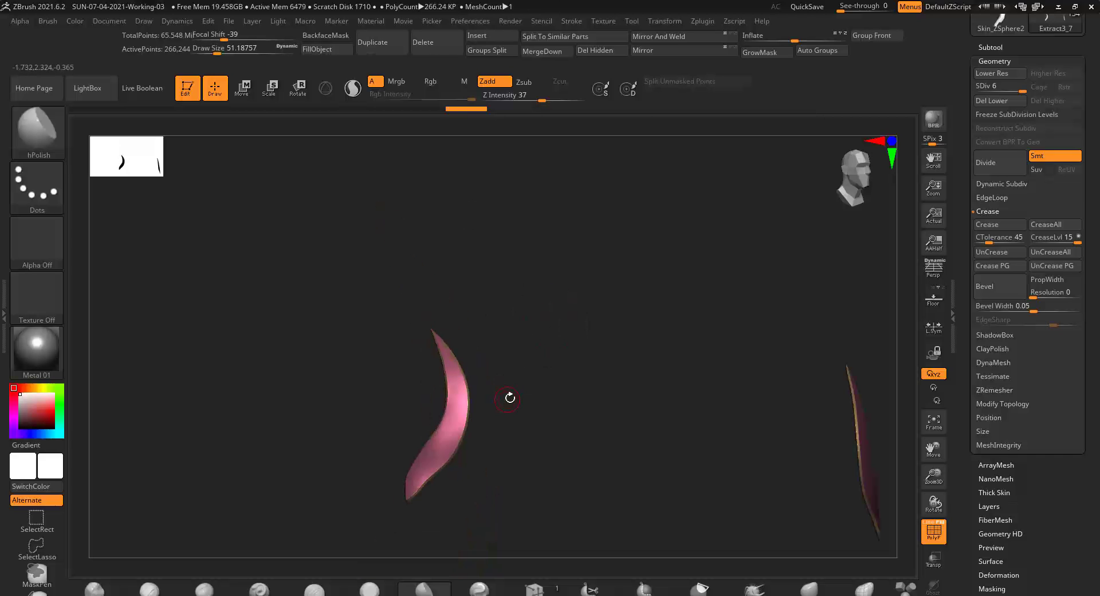
# Pick the MAHcut Mech B brush and show the full character again.
pyautogui.press('b')
pyautogui.click(457, 410)
pyautogui.scroll(3, 505, 410)
pyautogui.scroll(3, 402, 461)
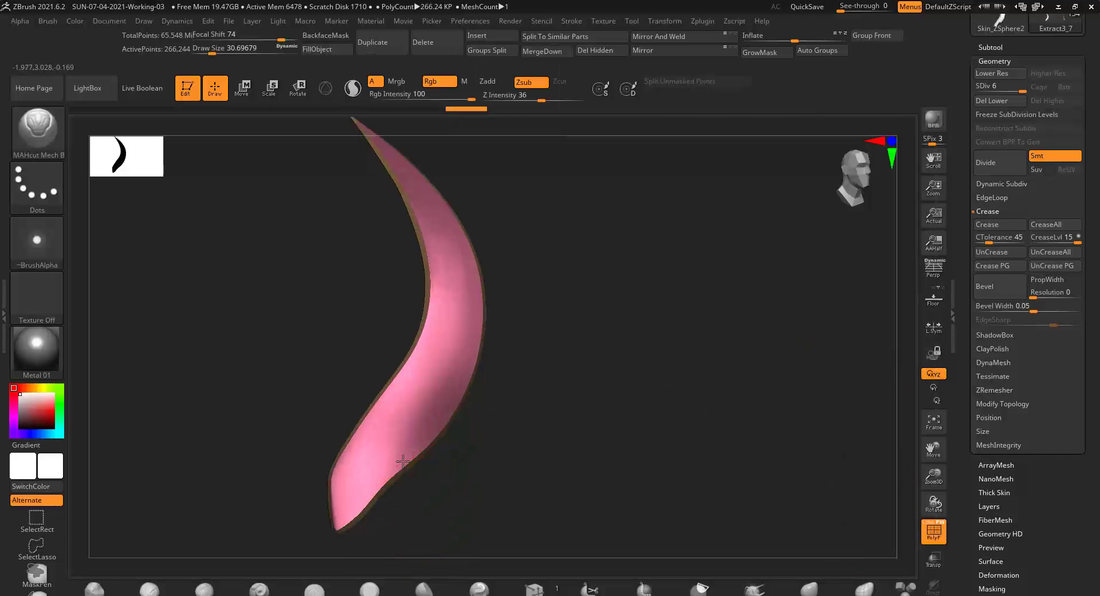
pyautogui.click(538, 351)
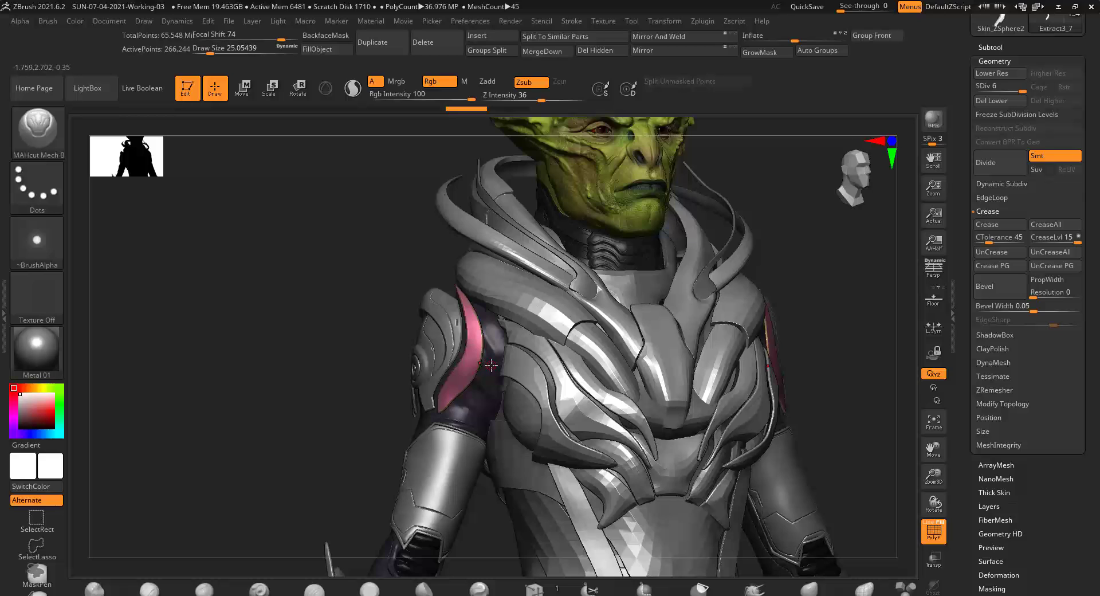
pyautogui.scroll(3, 491, 364)
# Select the two horn pieces, Extract3_6, and turn the character to face front.
pyautogui.moveTo(523, 372); pyautogui.dragTo(403, 412, button='right')
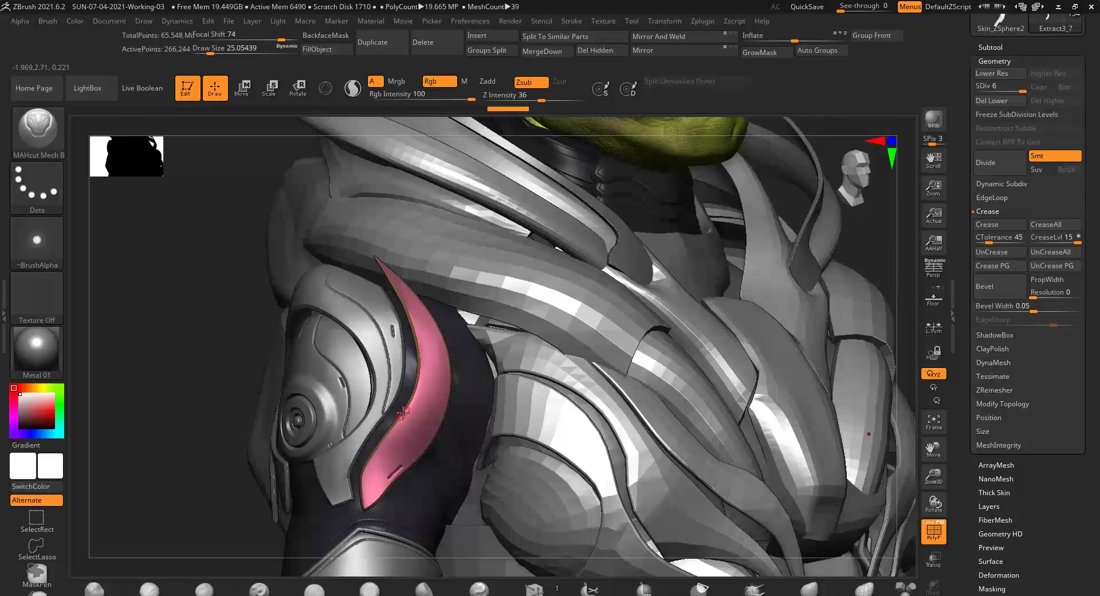
pyautogui.moveTo(437, 322); pyautogui.dragTo(424, 383, button='right')
pyautogui.keyDown('alt'); pyautogui.click(428, 327); pyautogui.keyUp('alt')
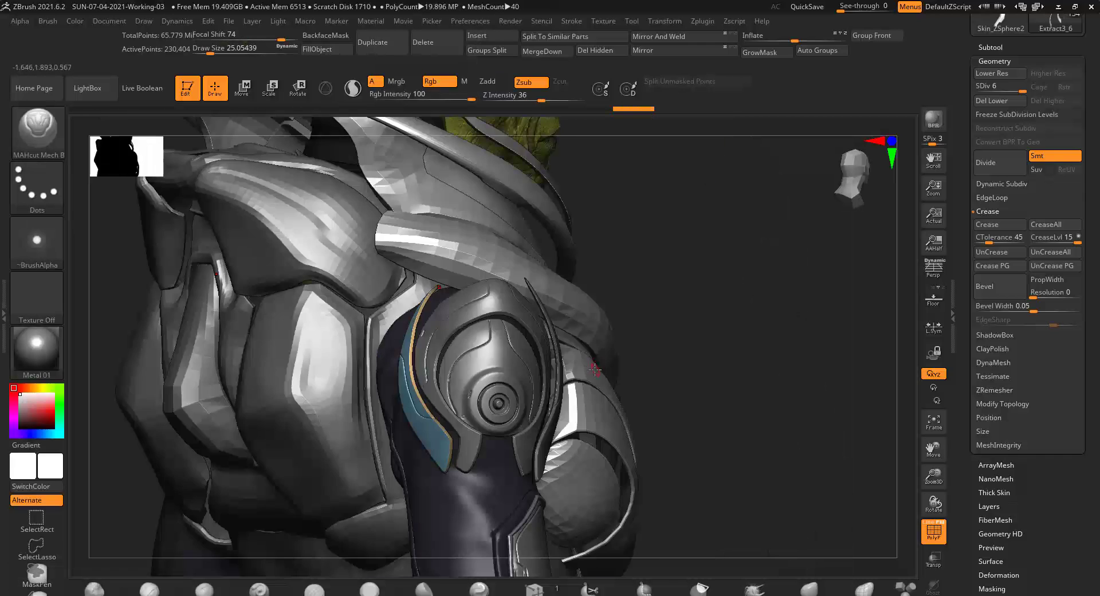
pyautogui.moveTo(594, 370)
pyautogui.mouseDown()
pyautogui.moveTo(503, 318)
pyautogui.moveTo(330, 363)
pyautogui.mouseUp()
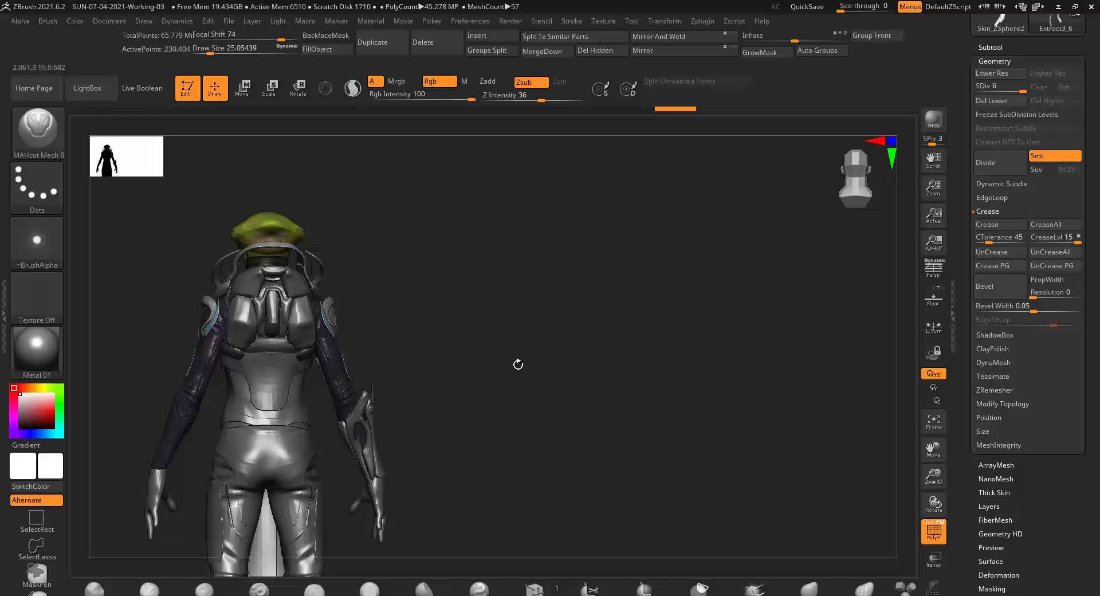
pyautogui.moveTo(518, 364); pyautogui.dragTo(451, 408)
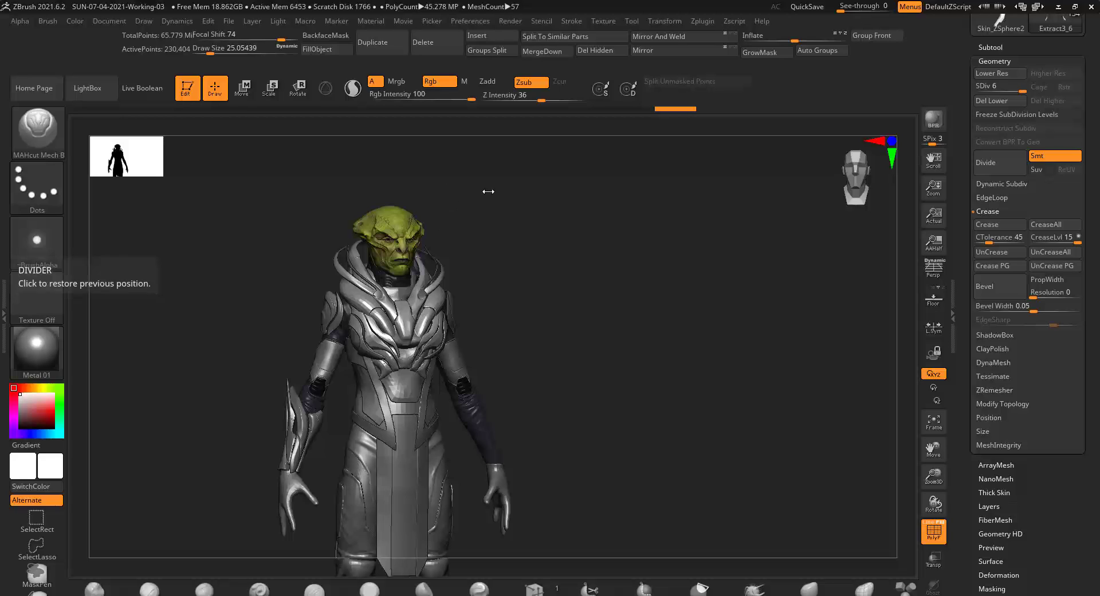
# Subdivide the teal shoulder pads, Extract3_7, twice to reach level 6.
pyautogui.moveTo(488, 192)
pyautogui.mouseDown()
pyautogui.moveTo(611, 287)
pyautogui.moveTo(532, 321)
pyautogui.moveTo(410, 313)
pyautogui.mouseUp()
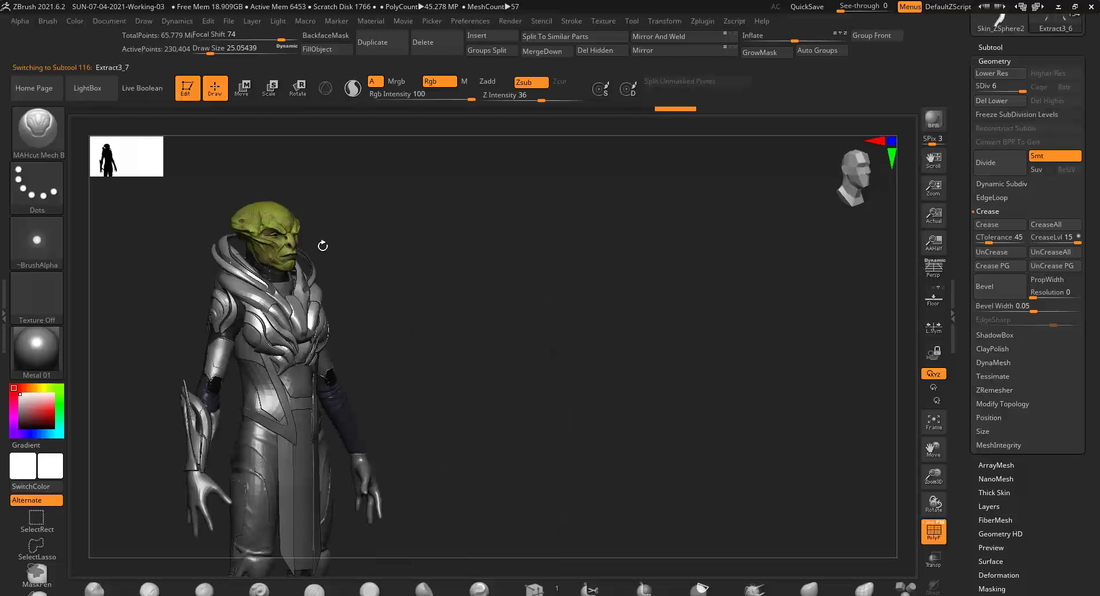
pyautogui.moveTo(322, 245)
pyautogui.keyDown('alt'); pyautogui.mouseDown()
pyautogui.moveTo(431, 270)
pyautogui.moveTo(448, 324)
pyautogui.mouseUp(); pyautogui.keyUp('alt')
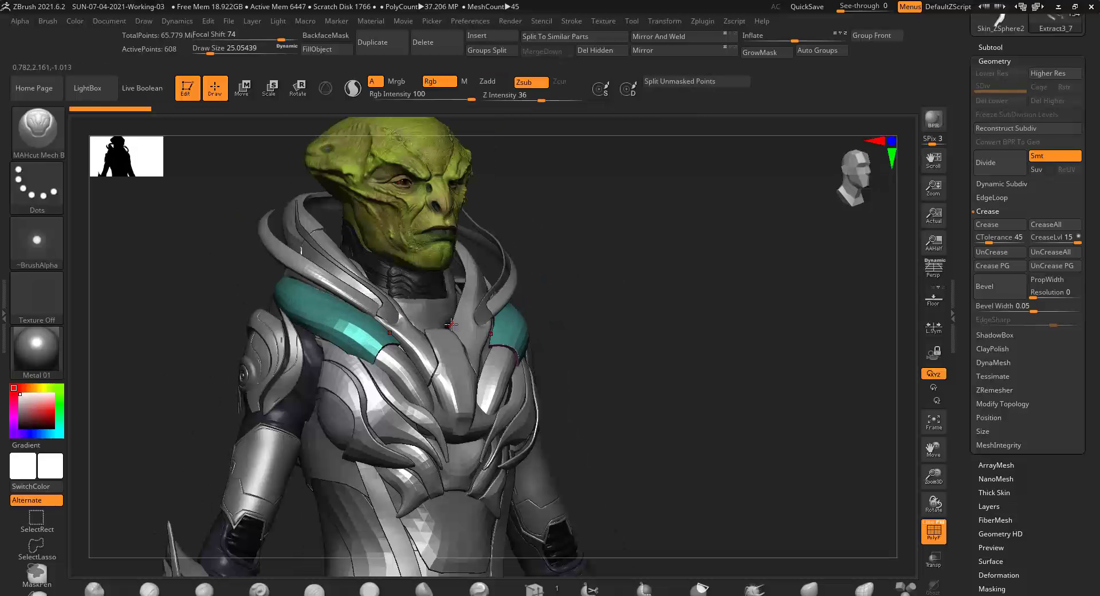
pyautogui.click(989, 164)
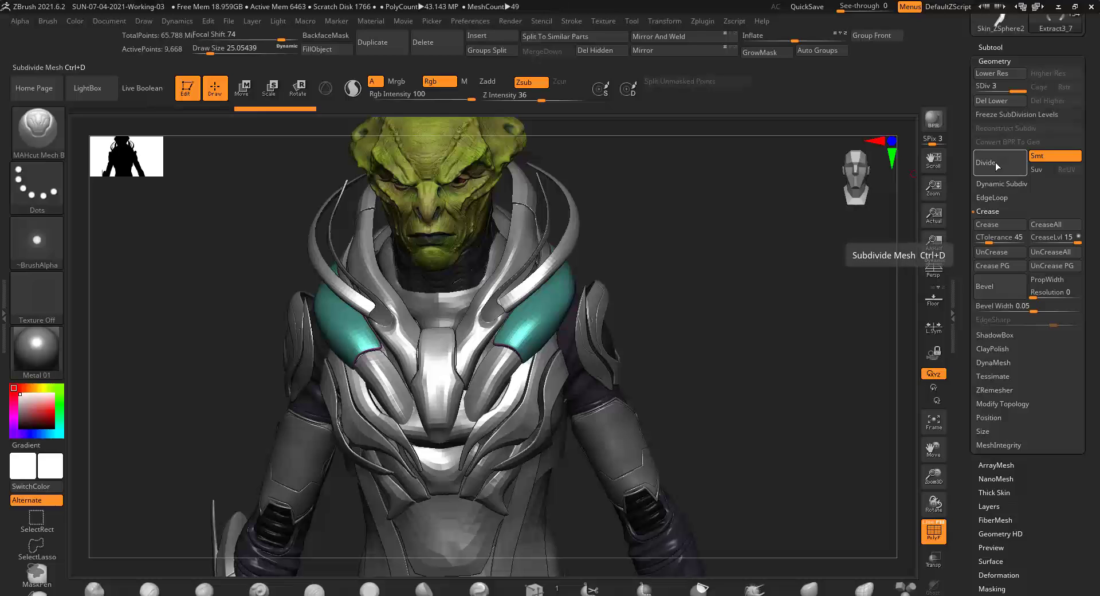
pyautogui.click(995, 163)
# Reshape the teal pads with the Move brush and sharpen their edge with Pinch.
pyautogui.moveTo(745, 344)
pyautogui.mouseDown()
pyautogui.moveTo(400, 343)
pyautogui.moveTo(338, 332)
pyautogui.mouseUp()
pyautogui.press('b')
pyautogui.press('m')
pyautogui.press('v')
pyautogui.moveTo(338, 332); pyautogui.dragTo(295, 339, button='right')
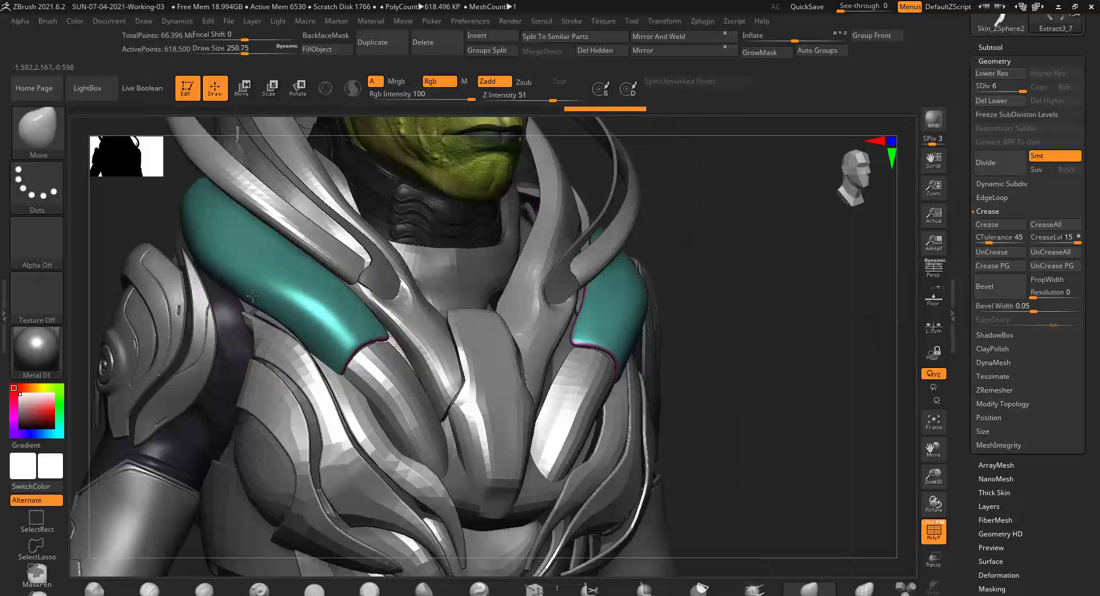
pyautogui.keyDown('ctrl'); pyautogui.moveTo(253, 295); pyautogui.dragTo(355, 246, button='right'); pyautogui.keyUp('ctrl')
pyautogui.moveTo(516, 312); pyautogui.dragTo(436, 312, button='right')
pyautogui.press('b')
pyautogui.press('p')
pyautogui.press('i')
pyautogui.keyDown('ctrl'); pyautogui.moveTo(344, 320); pyautogui.dragTo(273, 331, button='right'); pyautogui.keyUp('ctrl')
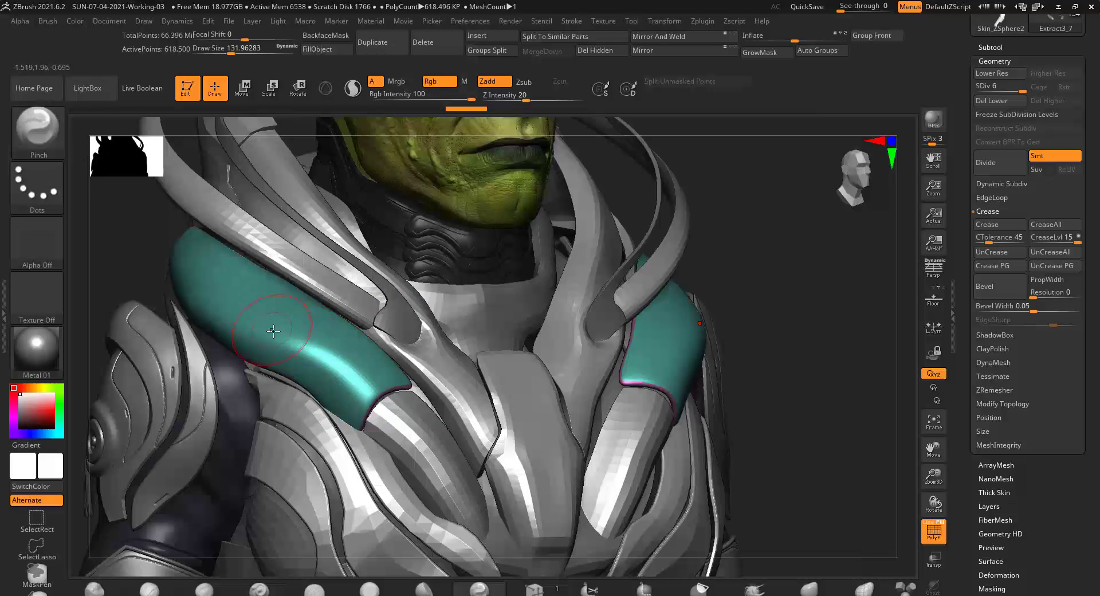
pyautogui.keyDown('ctrl'); pyautogui.moveTo(363, 315); pyautogui.dragTo(532, 348, button='right'); pyautogui.keyUp('ctrl')
# Subdivide the blue chest pieces twice and reshape them with the Move brush.
pyautogui.keyDown('alt'); pyautogui.click(532, 349); pyautogui.keyUp('alt')
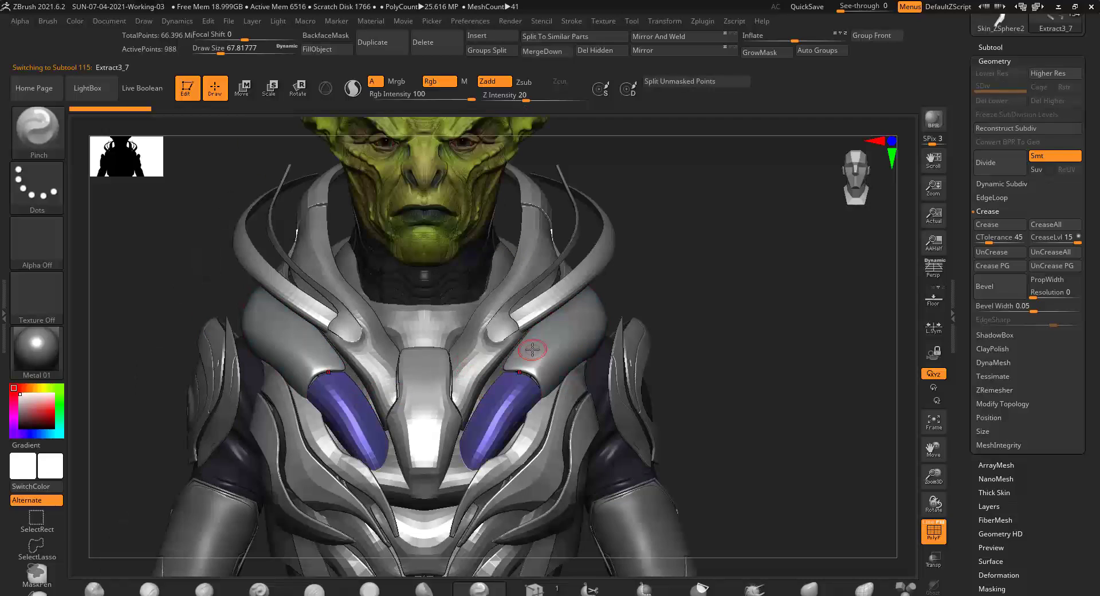
pyautogui.click(998, 163)
pyautogui.click(999, 163)
pyautogui.press('b')
pyautogui.press('m')
pyautogui.press('v')
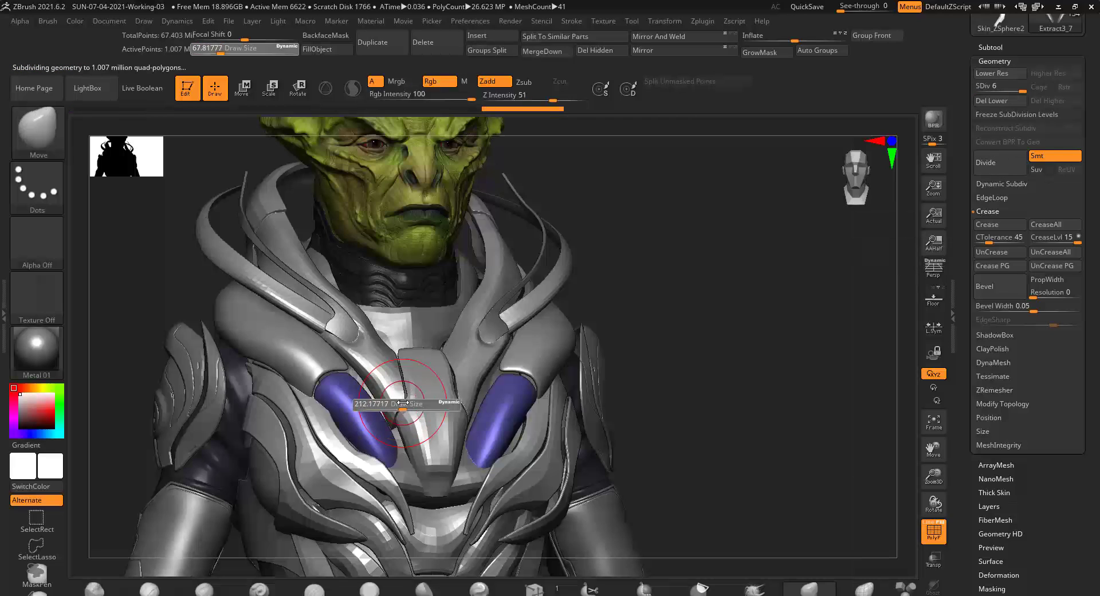
pyautogui.moveTo(368, 392); pyautogui.dragTo(438, 372, button='right')
pyautogui.keyDown('ctrl'); pyautogui.keyDown('shift'); pyautogui.click(470, 413); pyautogui.keyUp('shift'); pyautogui.keyUp('ctrl')
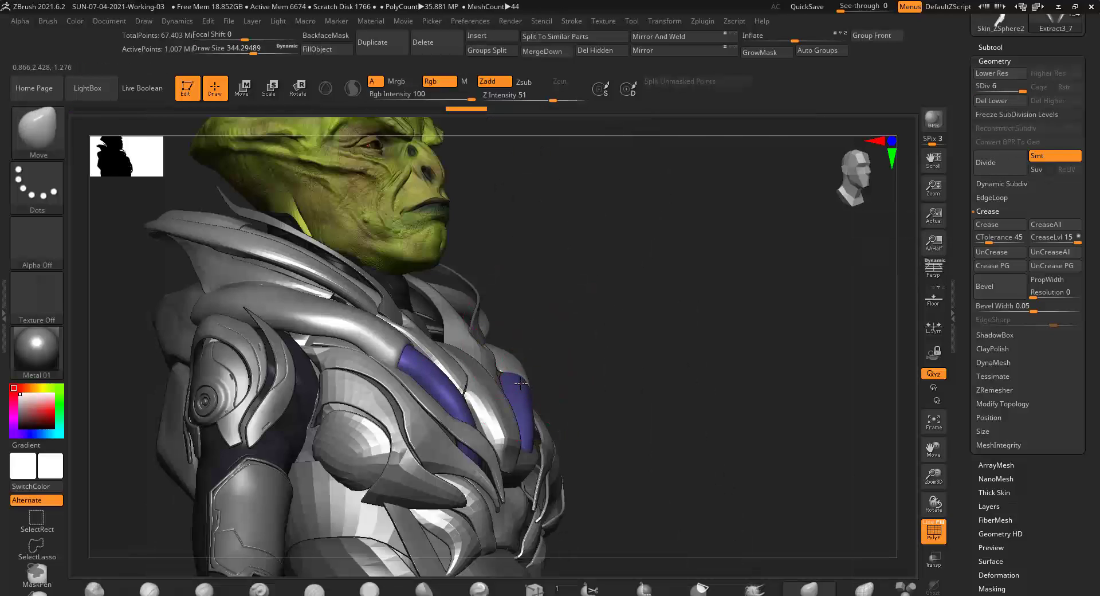
pyautogui.moveTo(515, 350)
pyautogui.mouseDown(button='right')
pyautogui.moveTo(523, 361)
pyautogui.moveTo(413, 372)
pyautogui.moveTo(464, 381)
pyautogui.moveTo(355, 350)
pyautogui.mouseUp(button='right')
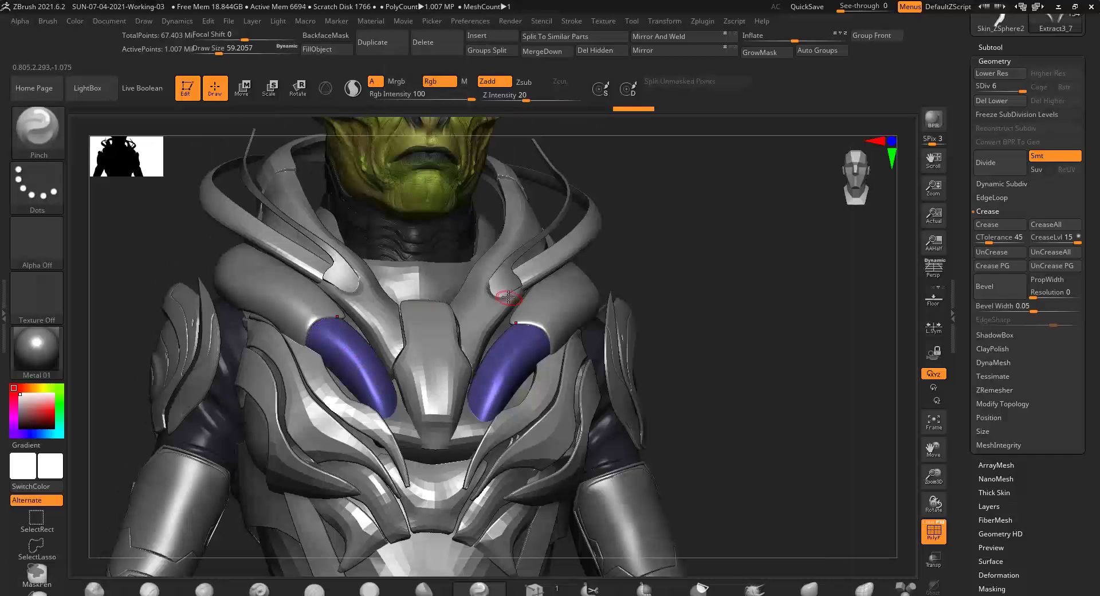
pyautogui.moveTo(508, 296)
pyautogui.keyDown('ctrl'); pyautogui.mouseDown(button='right')
pyautogui.moveTo(515, 321)
pyautogui.moveTo(592, 325)
pyautogui.moveTo(596, 252)
pyautogui.mouseUp(button='right'); pyautogui.keyUp('ctrl')
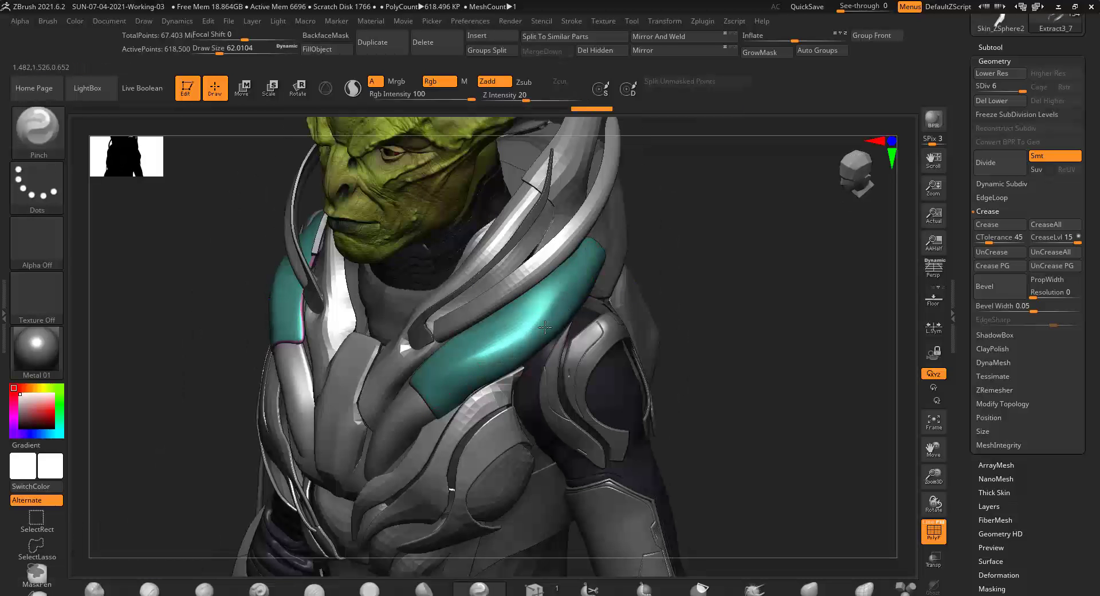
pyautogui.moveTo(550, 326); pyautogui.dragTo(556, 318, button='right')
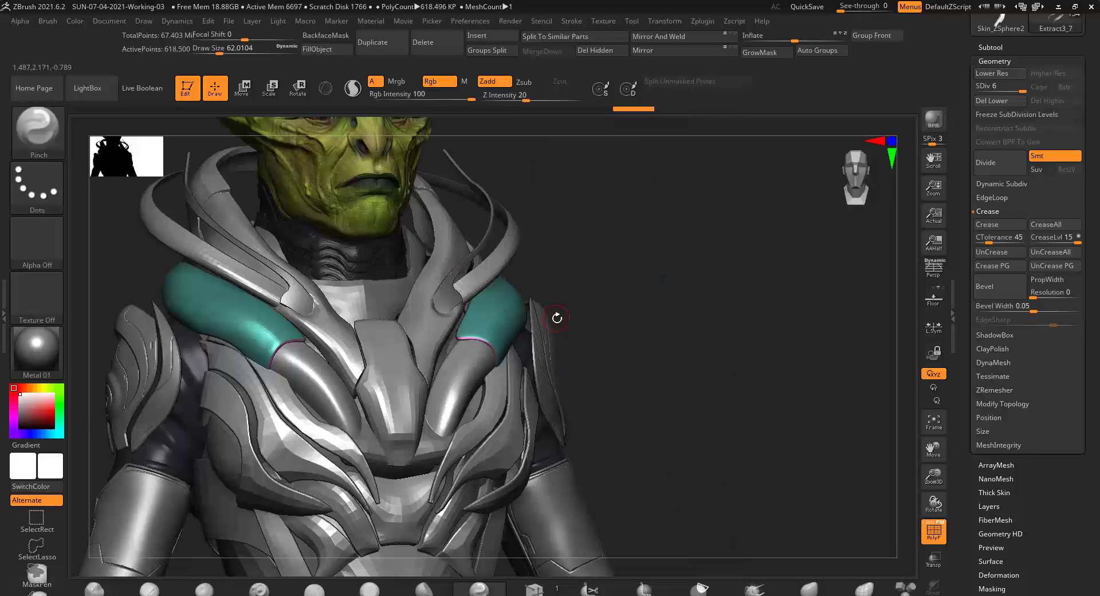
# Load the hPolish brush with focal shift 0, then open LightBox's Brush section.
pyautogui.press('b')
pyautogui.press('h')
pyautogui.press('p')
pyautogui.moveTo(557, 318)
pyautogui.mouseDown(button='right')
pyautogui.moveTo(517, 273)
pyautogui.moveTo(399, 327)
pyautogui.mouseUp(button='right')
pyautogui.press('space')
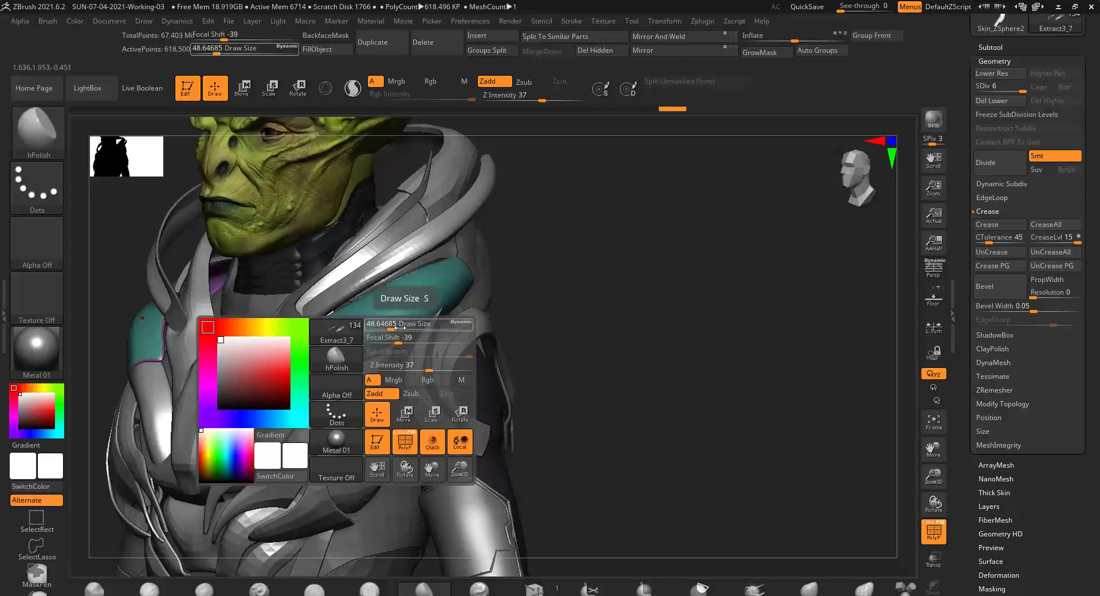
pyautogui.moveTo(418, 338); pyautogui.dragTo(388, 324)
pyautogui.moveTo(441, 297); pyautogui.dragTo(463, 308, button='right')
pyautogui.press('ctrl')
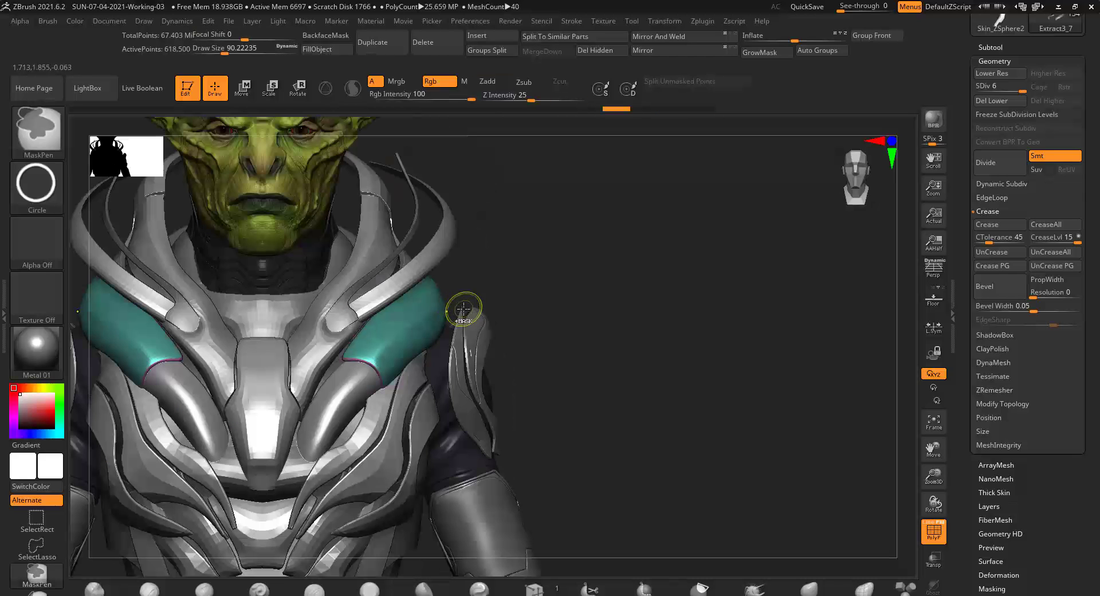
pyautogui.press(',')
pyautogui.click(205, 124)
# Load Smooth Stronger from LightBox's Smooth folder, briefly solo the teal pads, then unhide everything.
pyautogui.doubleClick(680, 169)
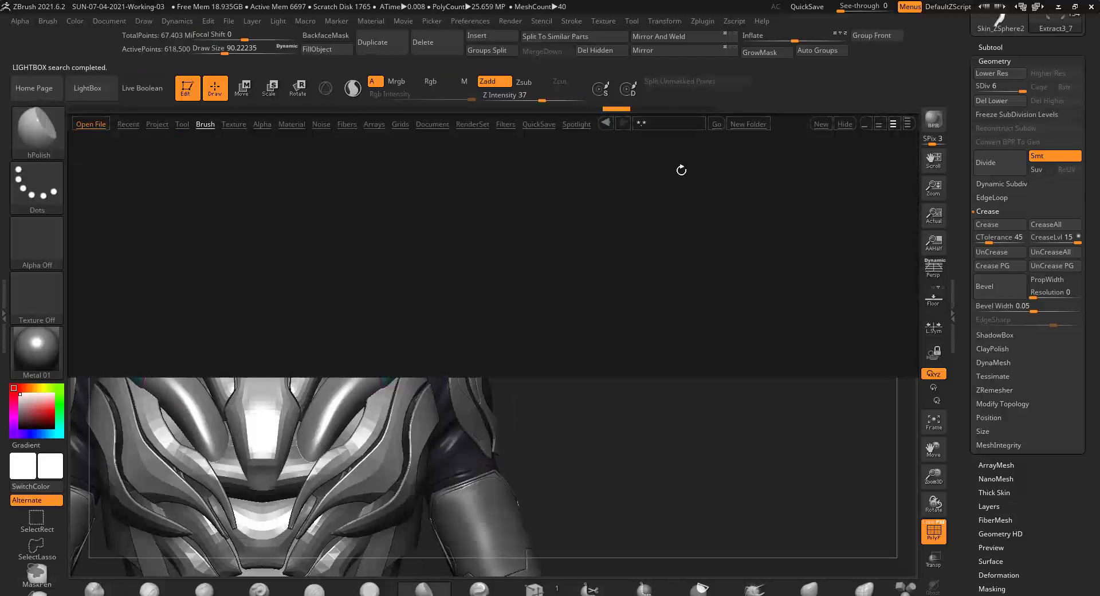
pyautogui.doubleClick(172, 304)
pyautogui.keyDown('ctrl'); pyautogui.keyDown('shift'); pyautogui.click(368, 365); pyautogui.keyUp('shift'); pyautogui.keyUp('ctrl')
pyautogui.moveTo(369, 366)
pyautogui.mouseDown()
pyautogui.moveTo(507, 263)
pyautogui.moveTo(508, 297)
pyautogui.mouseUp()
pyautogui.keyDown('ctrl'); pyautogui.keyDown('shift'); pyautogui.click(507, 263); pyautogui.keyUp('shift'); pyautogui.keyUp('ctrl')
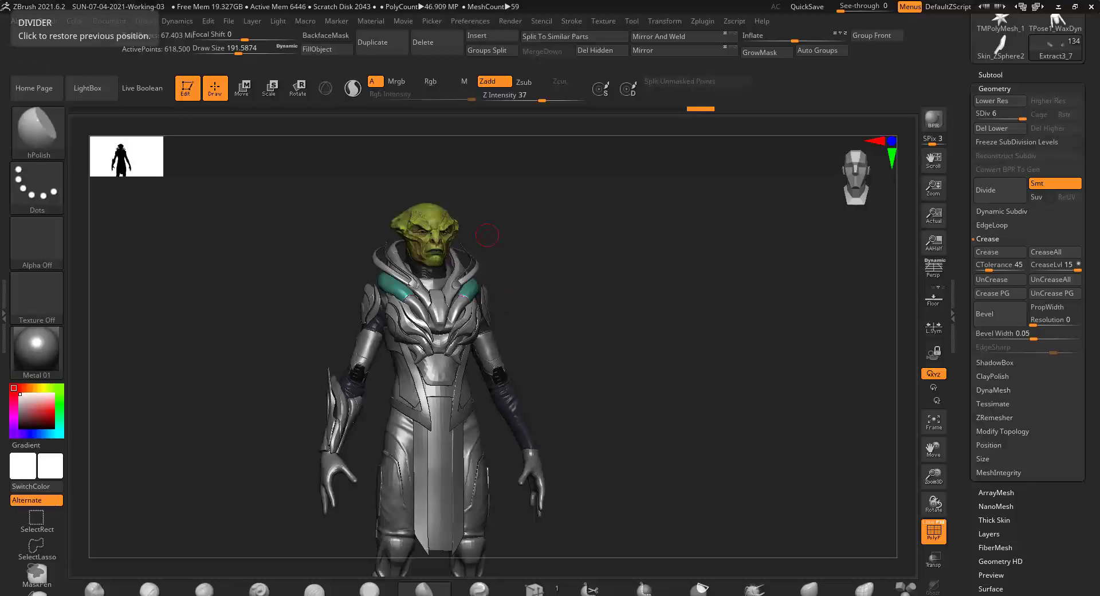
pyautogui.moveTo(489, 223)
pyautogui.mouseDown()
pyautogui.moveTo(603, 203)
pyautogui.moveTo(537, 265)
pyautogui.moveTo(300, 118)
pyautogui.mouseUp()
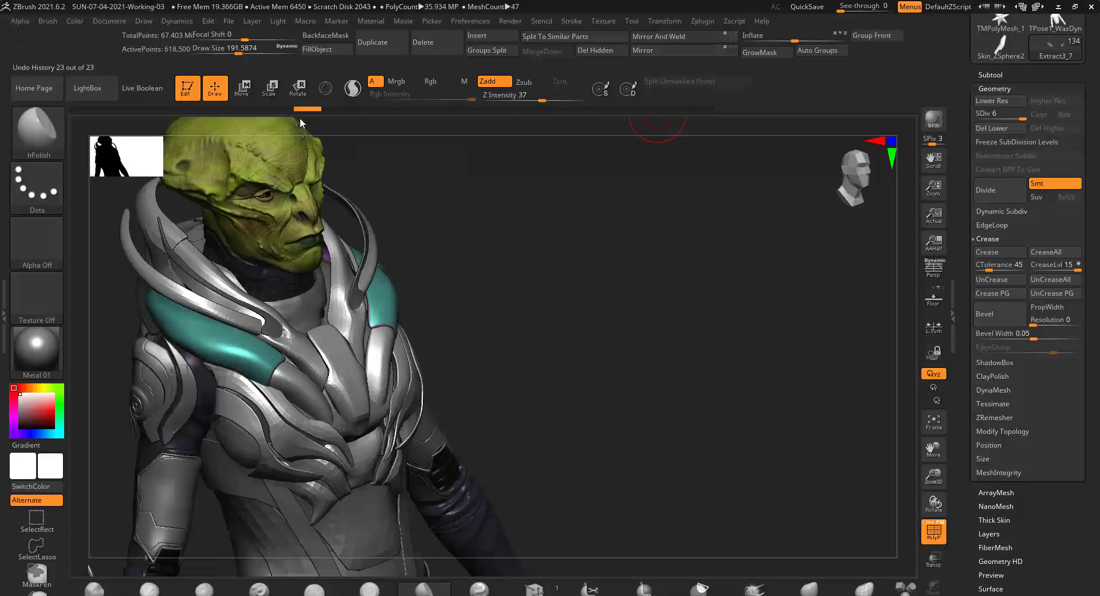
pyautogui.moveTo(407, 123)
pyautogui.mouseDown()
pyautogui.moveTo(385, 177)
pyautogui.moveTo(473, 152)
pyautogui.mouseUp()
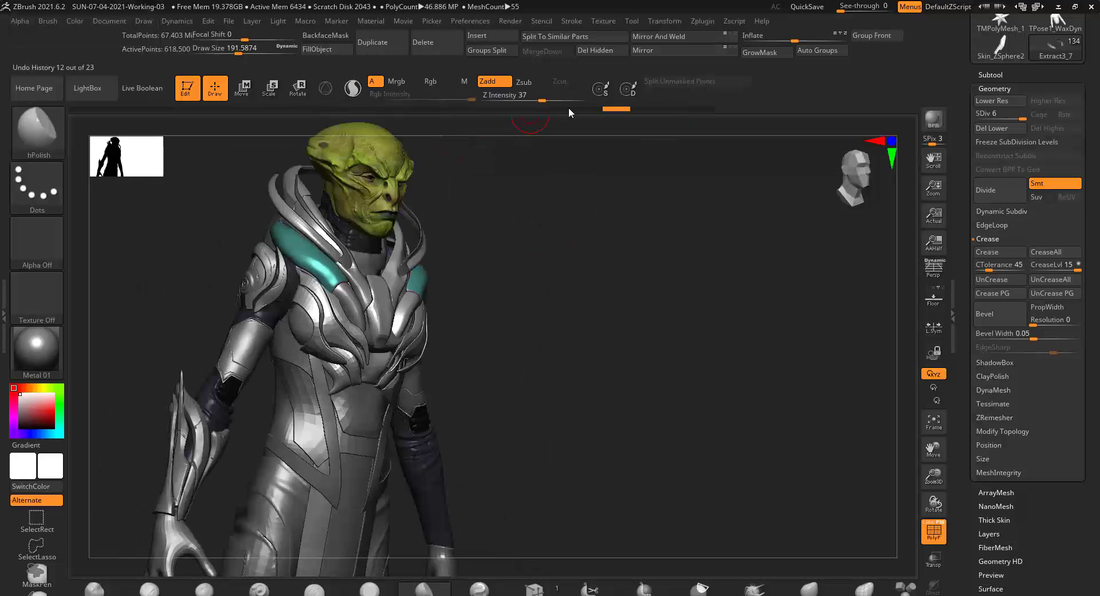
pyautogui.moveTo(87, 343)
pyautogui.mouseDown()
pyautogui.moveTo(476, 137)
pyautogui.moveTo(454, 160)
pyautogui.moveTo(464, 152)
pyautogui.moveTo(50, 352)
pyautogui.moveTo(422, 216)
pyautogui.moveTo(421, 187)
pyautogui.moveTo(358, 212)
pyautogui.mouseUp()
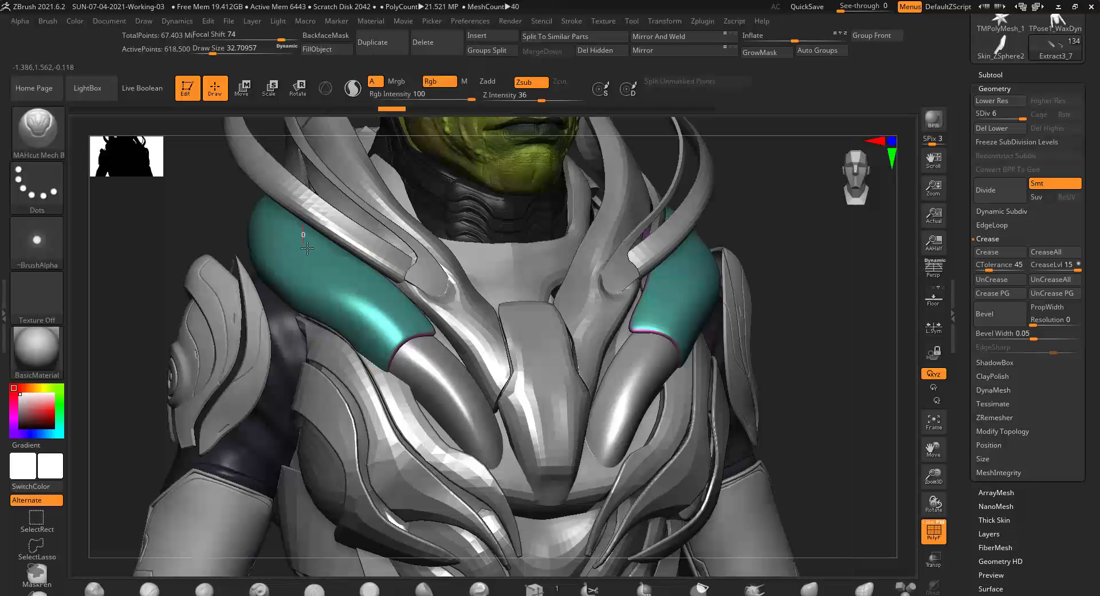
# Turn on see-through transparency and switch to the Move brush.
pyautogui.moveTo(307, 248); pyautogui.dragTo(310, 208, button='right')
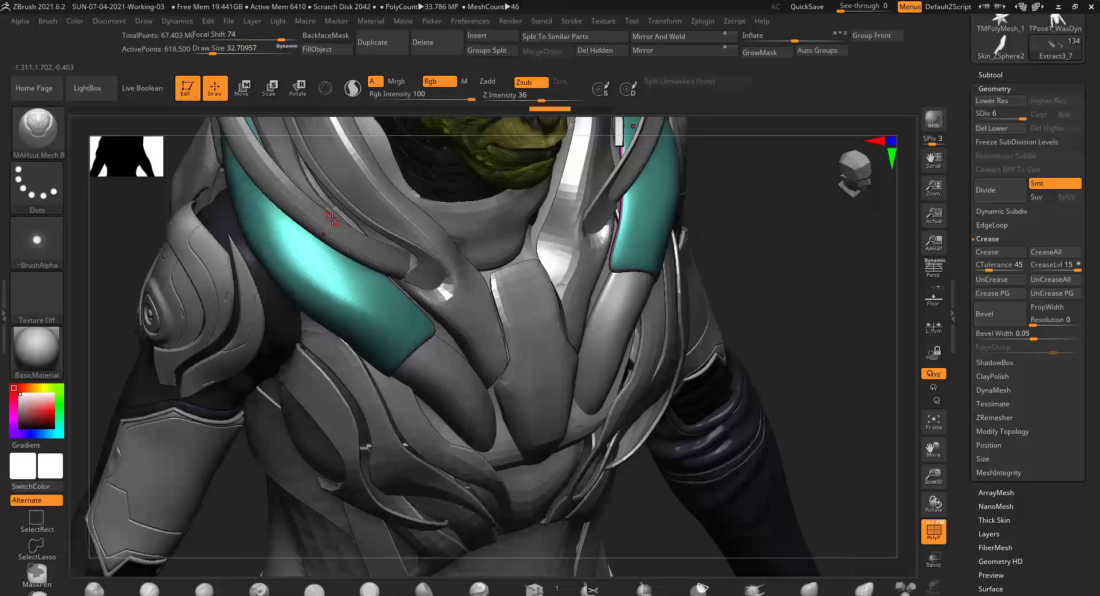
pyautogui.hotkey('ctrl', 'shift', 't')
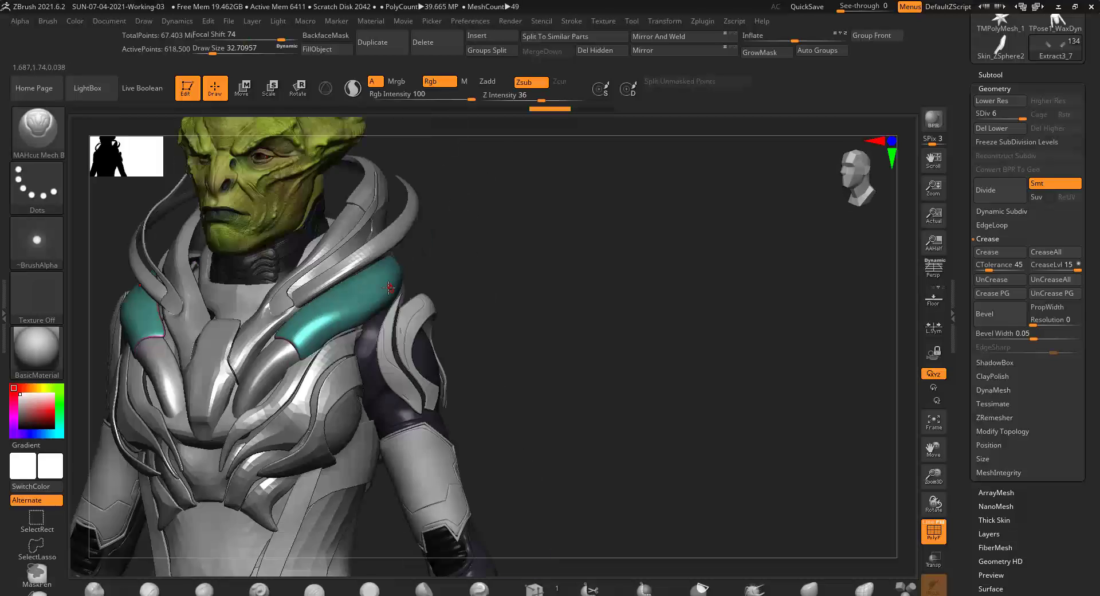
pyautogui.press('b')
pyautogui.press('m')
pyautogui.press('v')
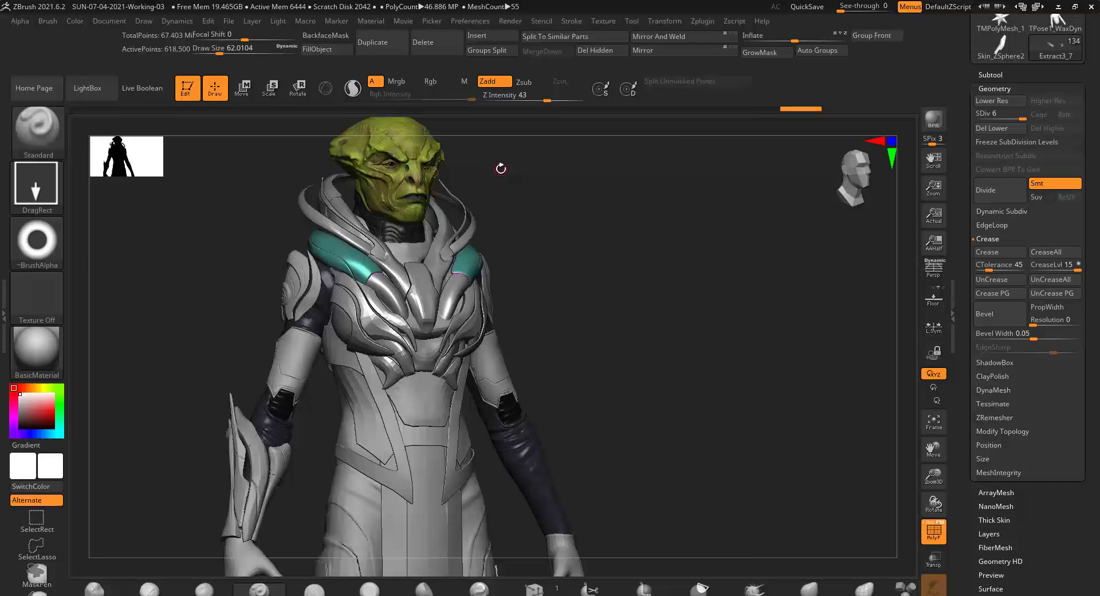
# Give the brush a projection alpha and show the Geometry ClayPolish settings.
pyautogui.click(62, 246)
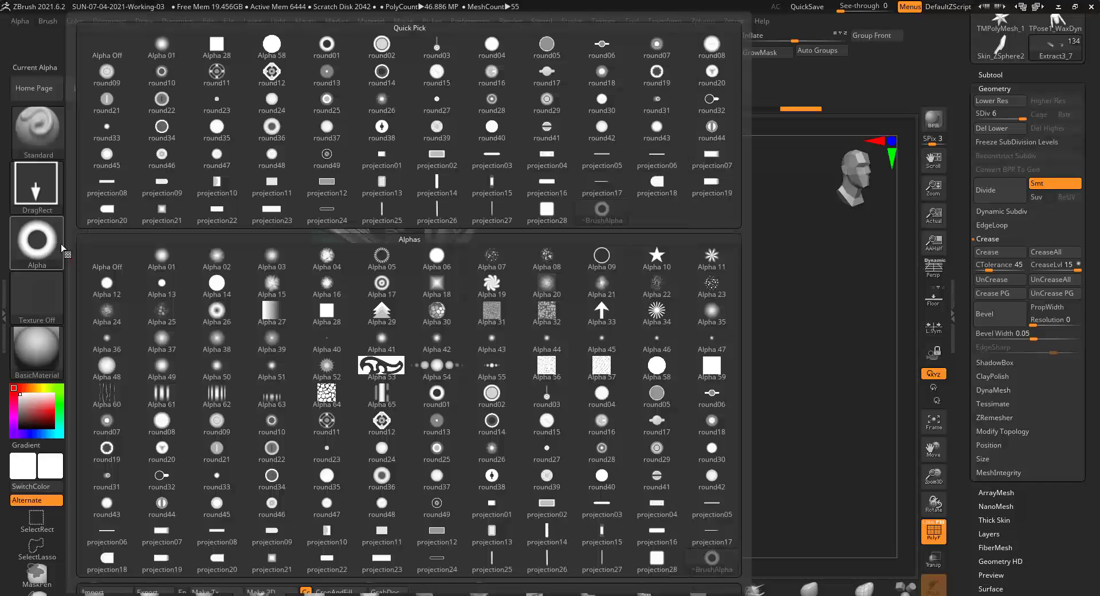
pyautogui.click(216, 558)
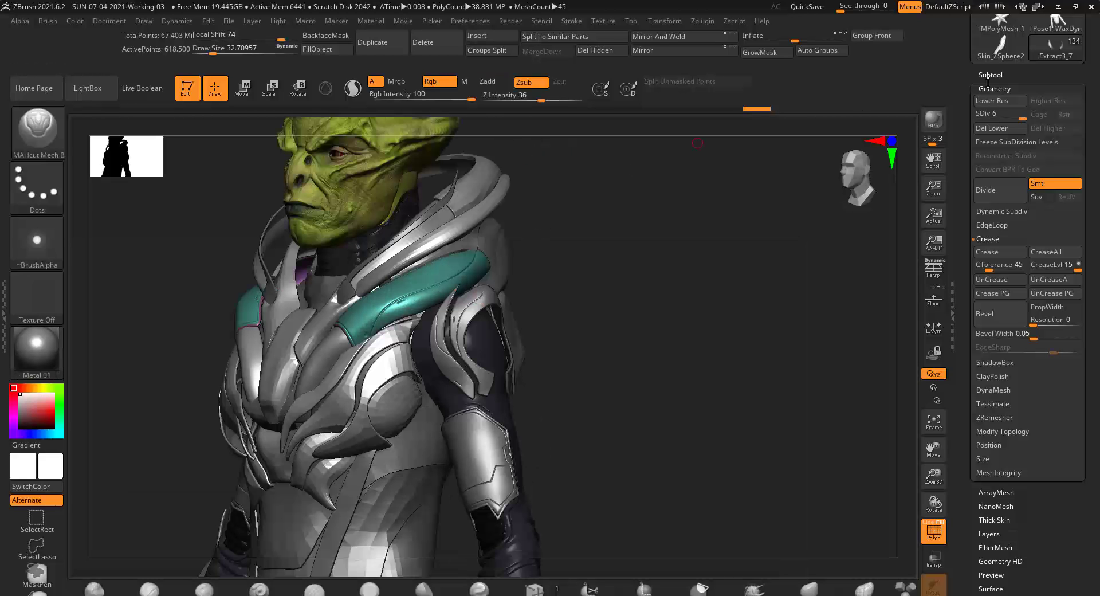
pyautogui.click(992, 374)
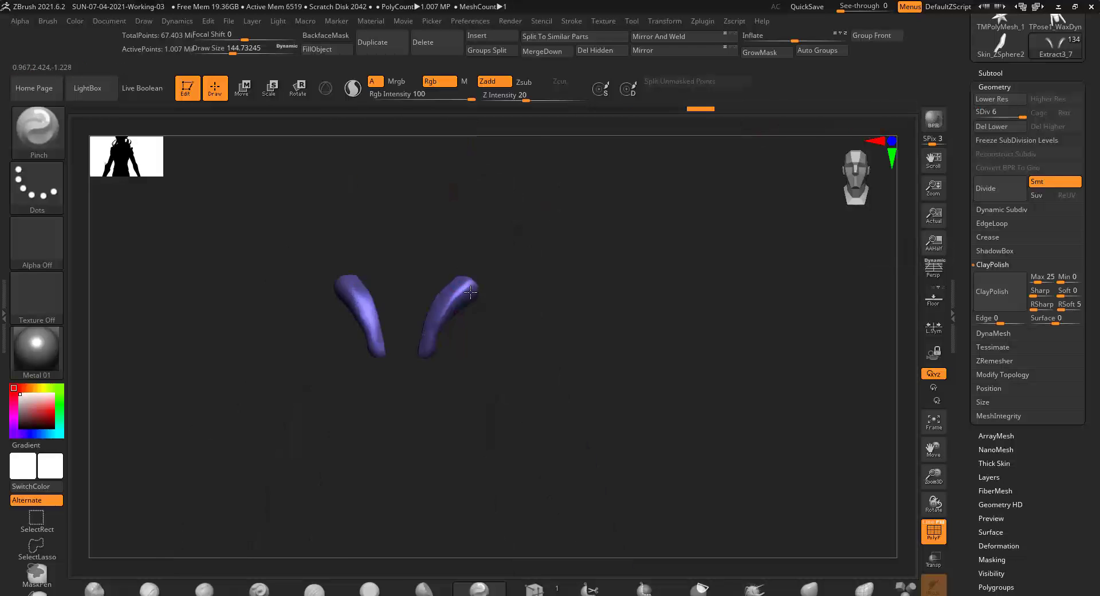
# Raise the chest inserts to their highest subdivision level and inspect them close up from the front.
pyautogui.press('s')
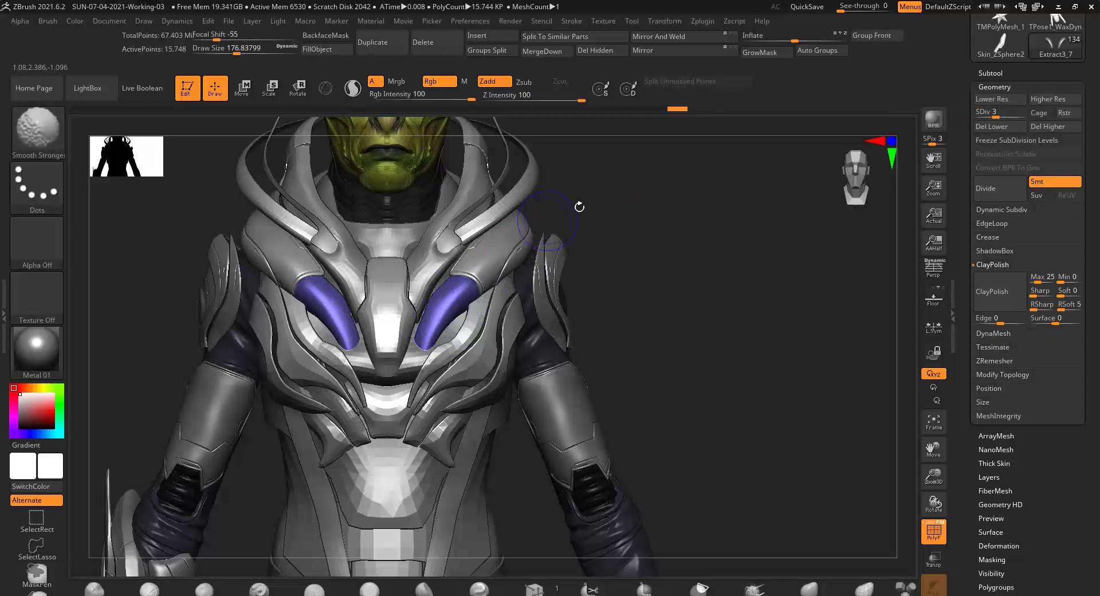
pyautogui.moveTo(976, 112); pyautogui.dragTo(1037, 113)
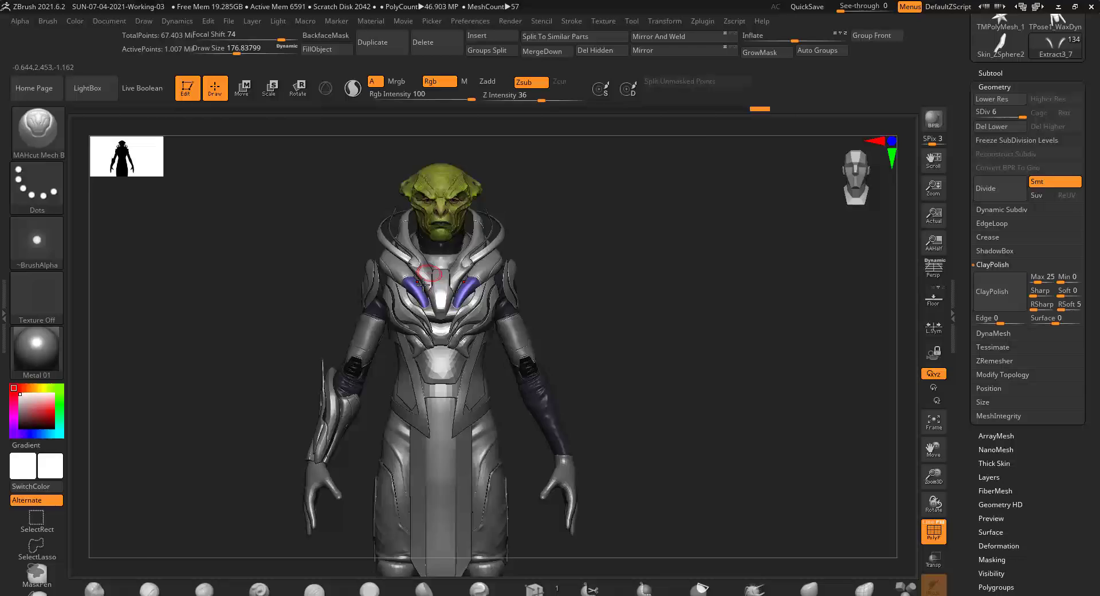
pyautogui.keyDown('ctrl'); pyautogui.moveTo(423, 282); pyautogui.dragTo(500, 219, button='right'); pyautogui.keyUp('ctrl')
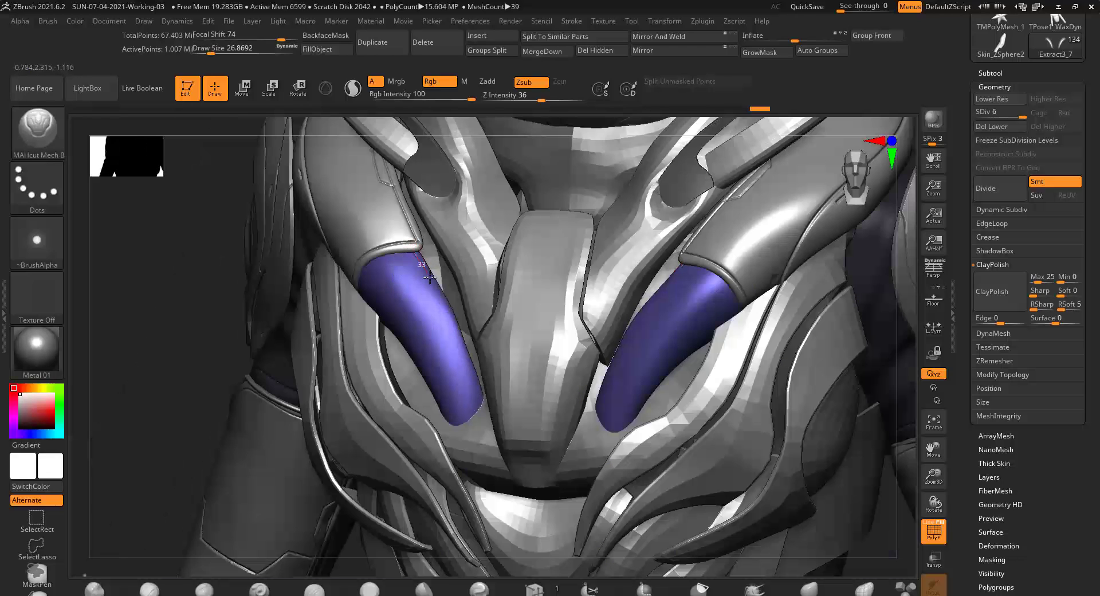
pyautogui.keyDown('ctrl'); pyautogui.moveTo(419, 258); pyautogui.dragTo(414, 250, button='right'); pyautogui.keyUp('ctrl')
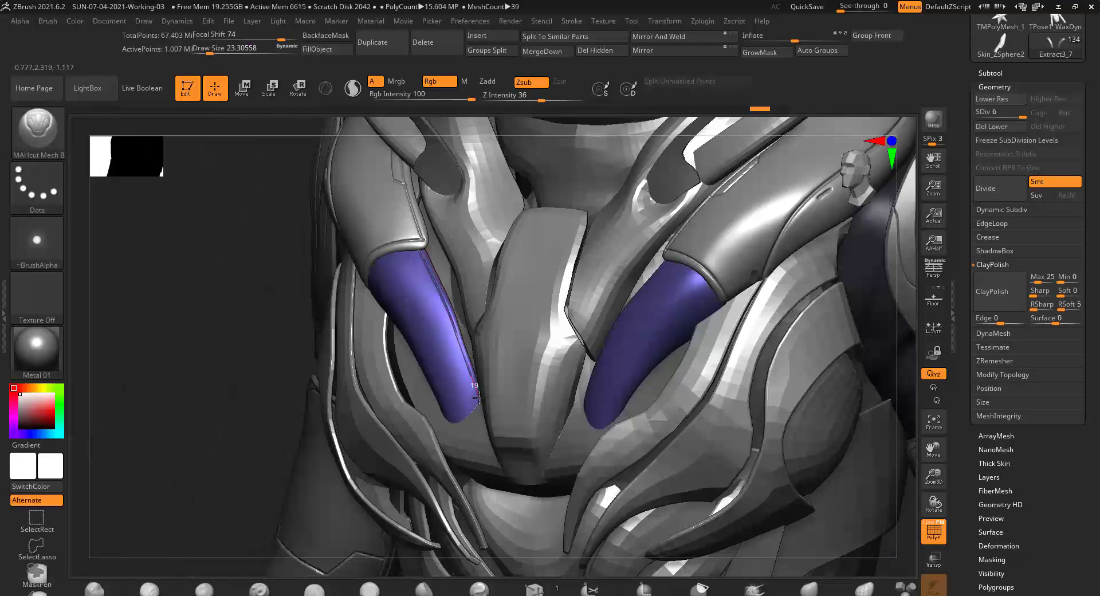
pyautogui.keyDown('shift'); pyautogui.moveTo(475, 400); pyautogui.dragTo(536, 347, button='right'); pyautogui.keyUp('shift')
# Drop the inserts to the lowest level, ZRemesh them, then divide them once again.
pyautogui.moveTo(1020, 113); pyautogui.dragTo(976, 113)
pyautogui.moveTo(561, 344); pyautogui.dragTo(638, 409, button='right')
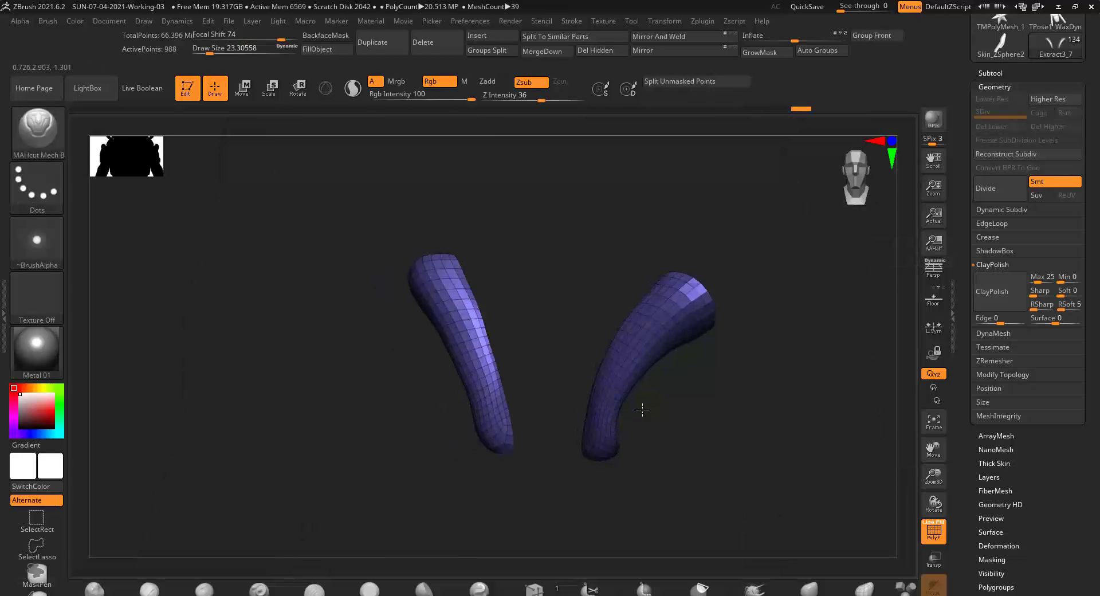
pyautogui.click(1011, 362)
pyautogui.click(999, 328)
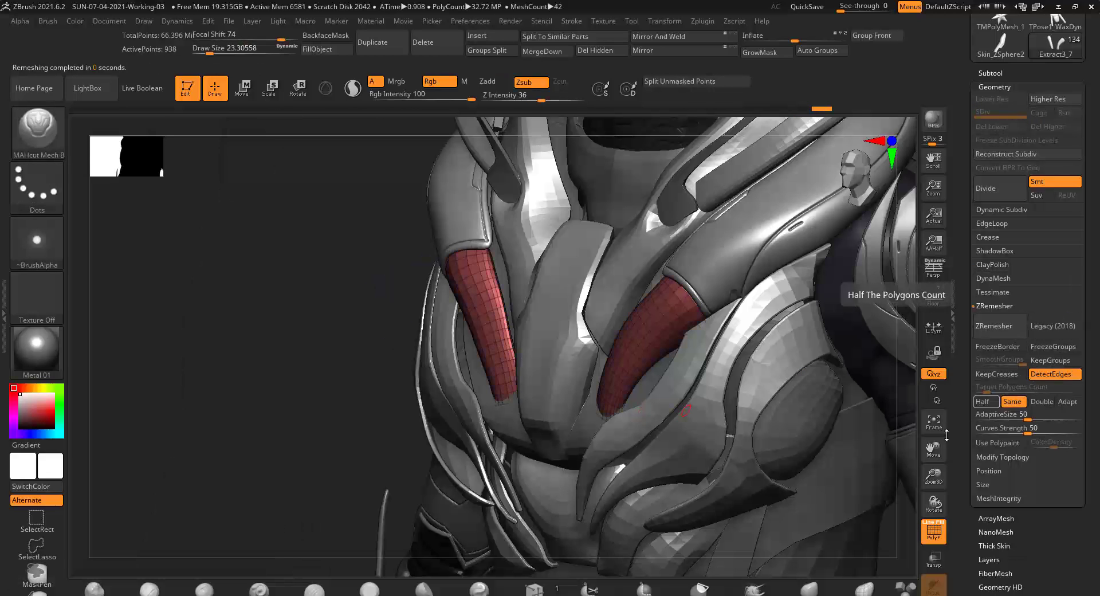
pyautogui.click(997, 190)
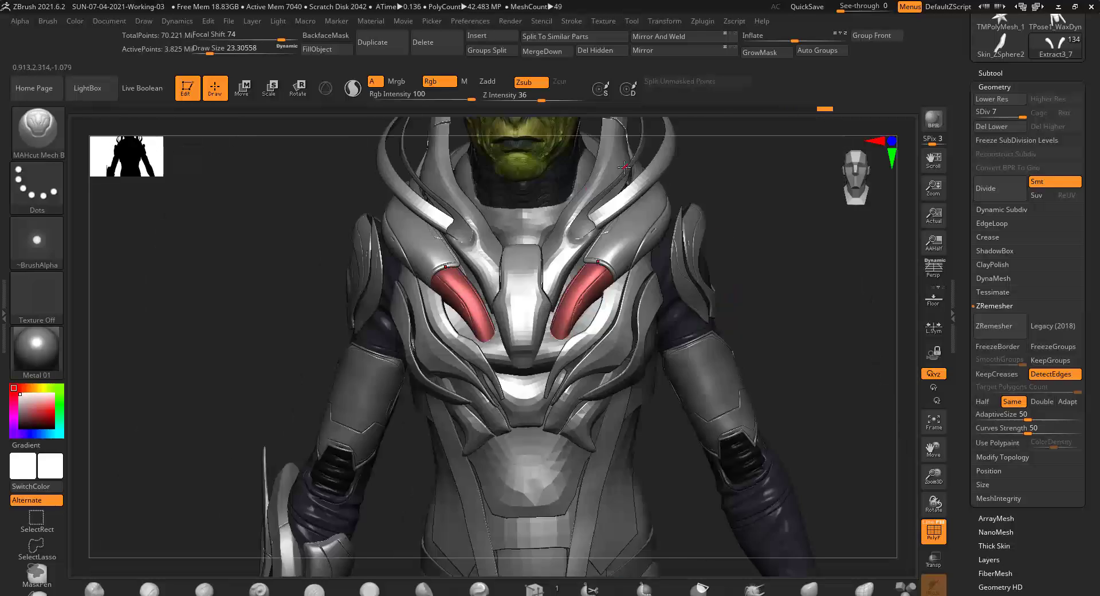
pyautogui.moveTo(527, 216); pyautogui.dragTo(589, 188)
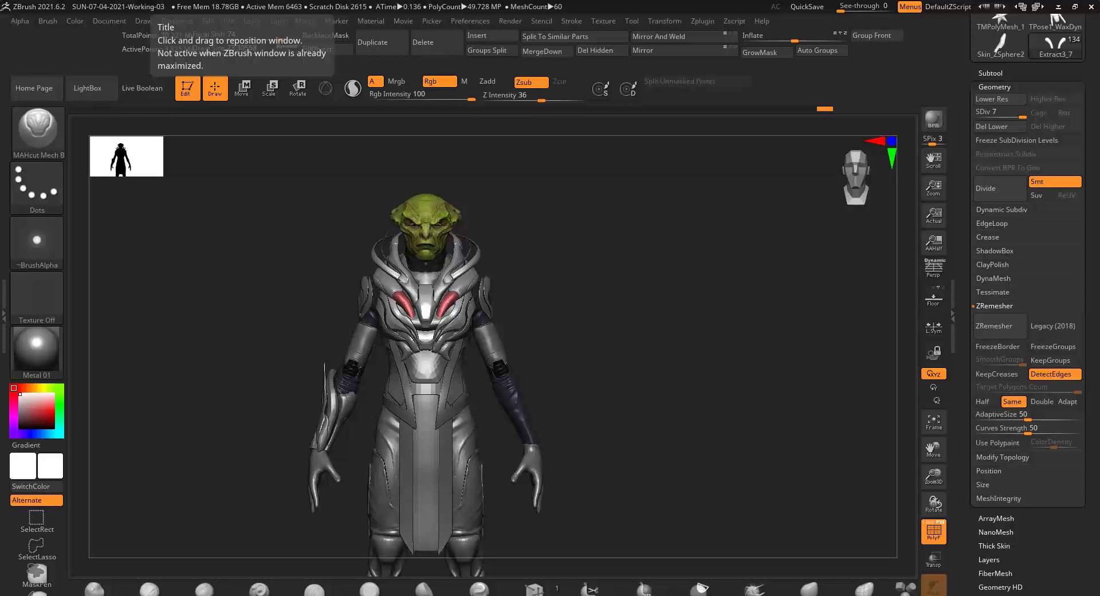
pyautogui.moveTo(508, 209)
pyautogui.mouseDown()
pyautogui.moveTo(448, 191)
pyautogui.moveTo(435, 298)
pyautogui.mouseUp()
# Select the teal Extract3_7 collar piece and isolate it with Solo.
pyautogui.keyDown('alt'); pyautogui.click(435, 298); pyautogui.keyUp('alt')
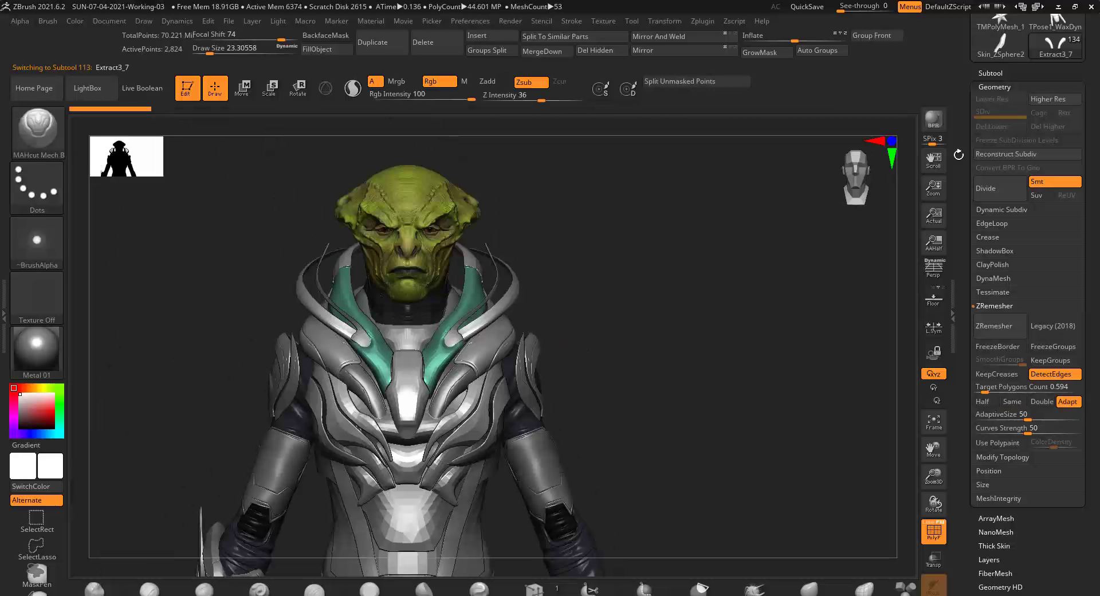
pyautogui.click(988, 236)
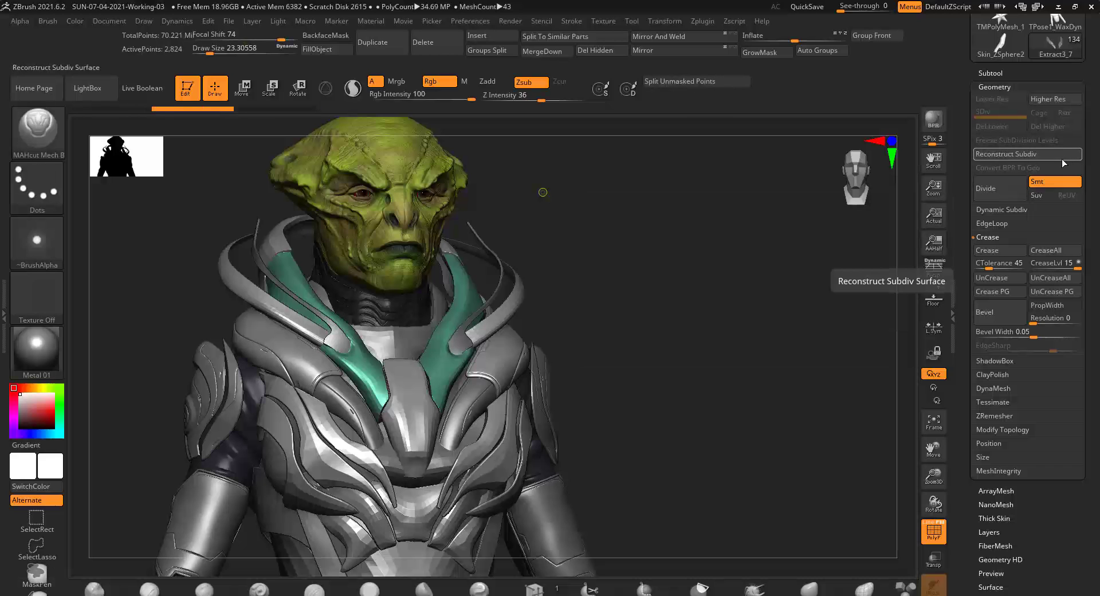
pyautogui.press('f')
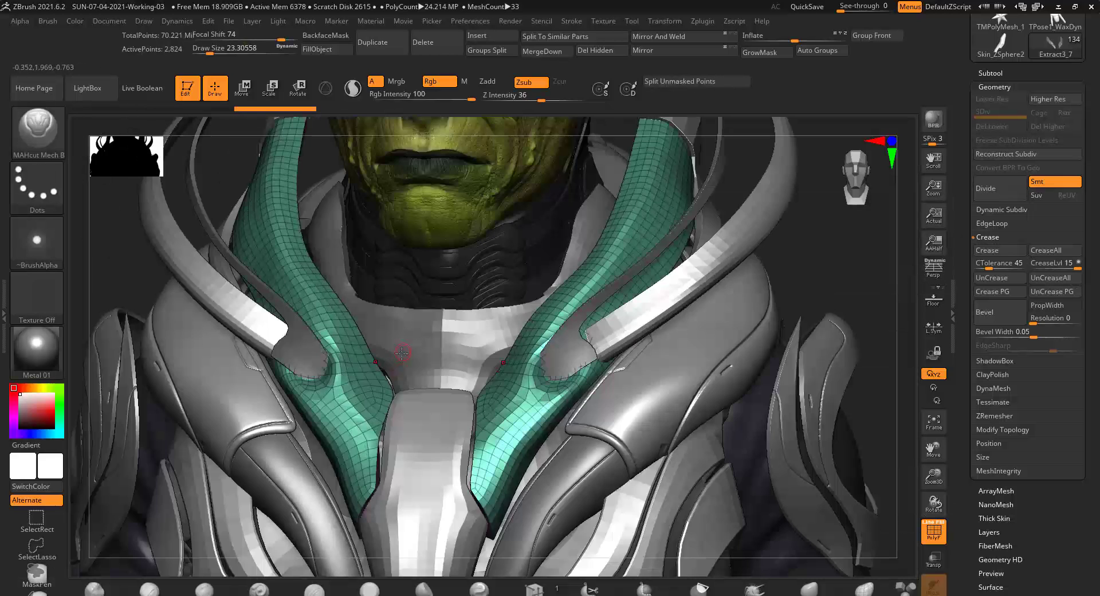
# Crease the collar's border edges with ZModeler's Crease set to EdgeLoop Partial.
pyautogui.press('b')
pyautogui.press('z')
pyautogui.press('m')
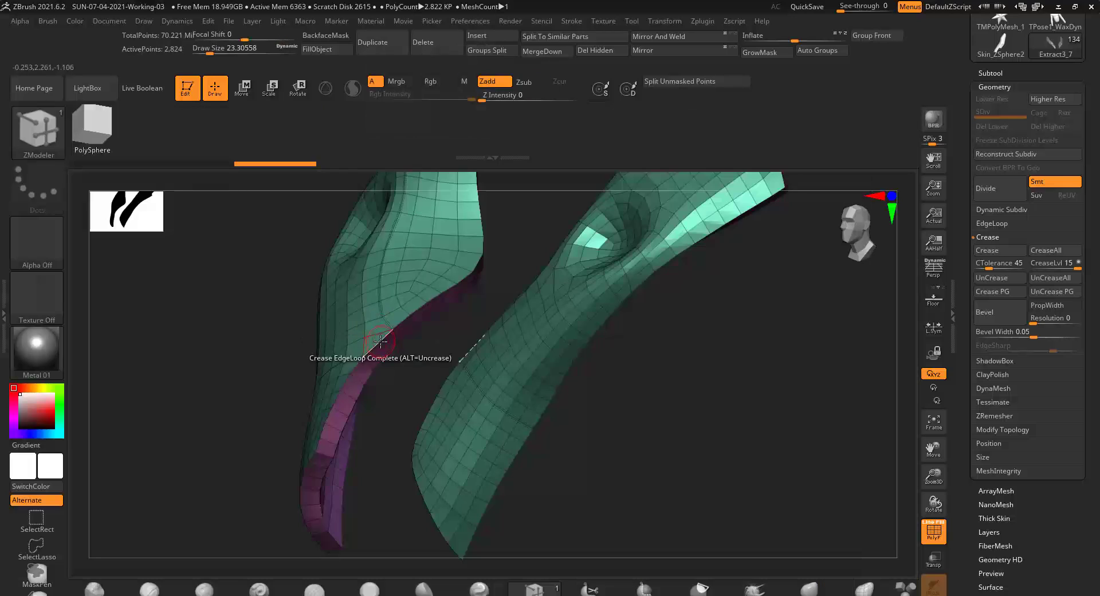
pyautogui.press('space')
pyautogui.click(355, 386)
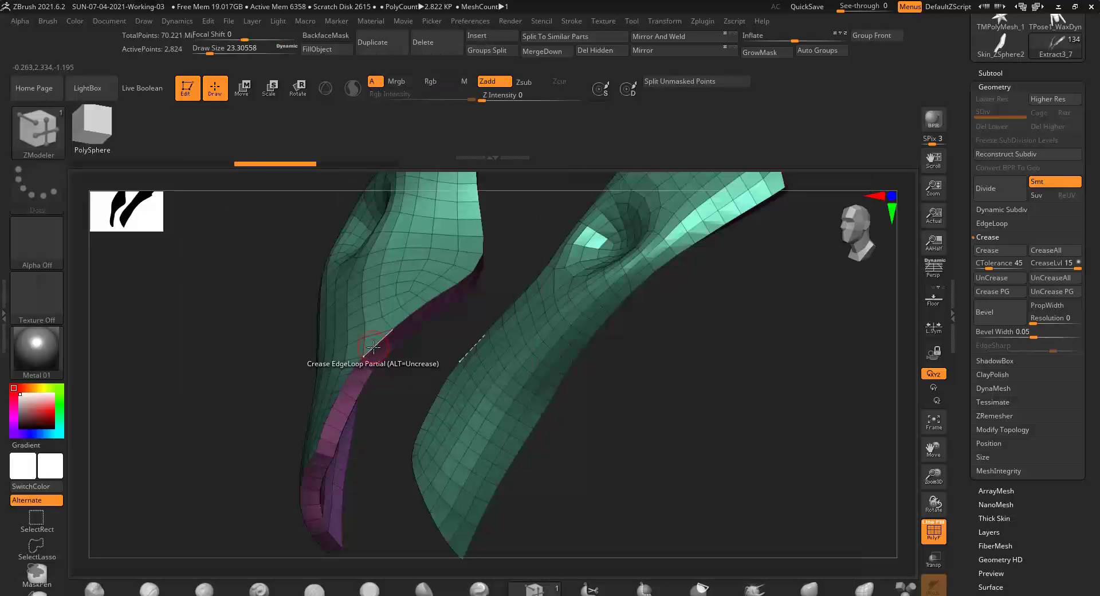
pyautogui.moveTo(373, 346); pyautogui.dragTo(325, 344)
pyautogui.press('space')
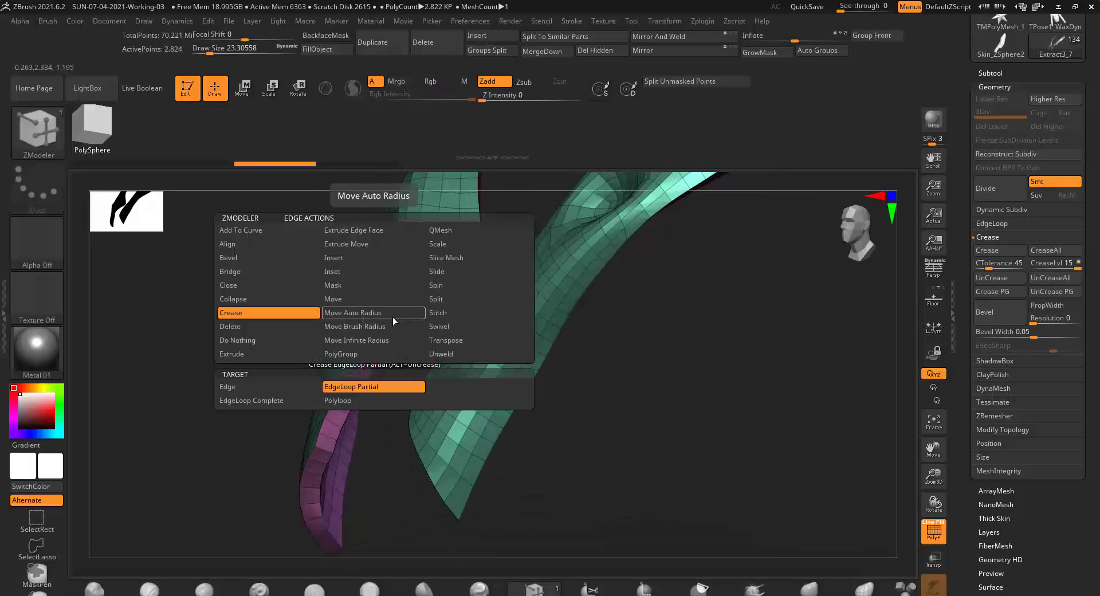
pyautogui.moveTo(745, 372)
pyautogui.mouseDown()
pyautogui.moveTo(503, 246)
pyautogui.moveTo(650, 361)
pyautogui.mouseUp()
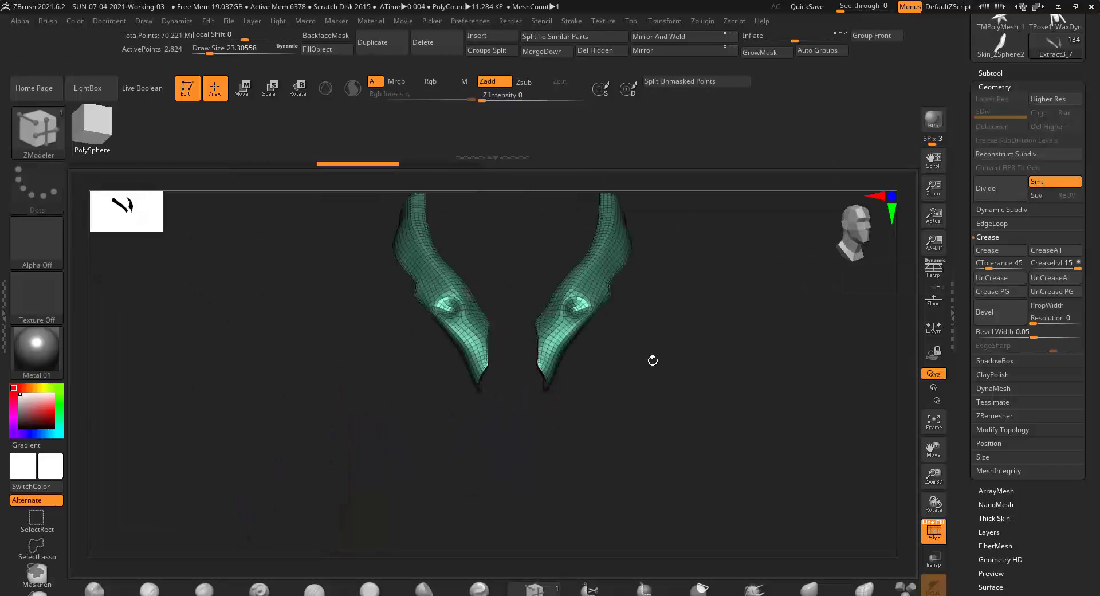
# Reload the MAHcut Mech B brush and divide the collar up to SDiv 5.
pyautogui.press('b')
pyautogui.click(1000, 558)
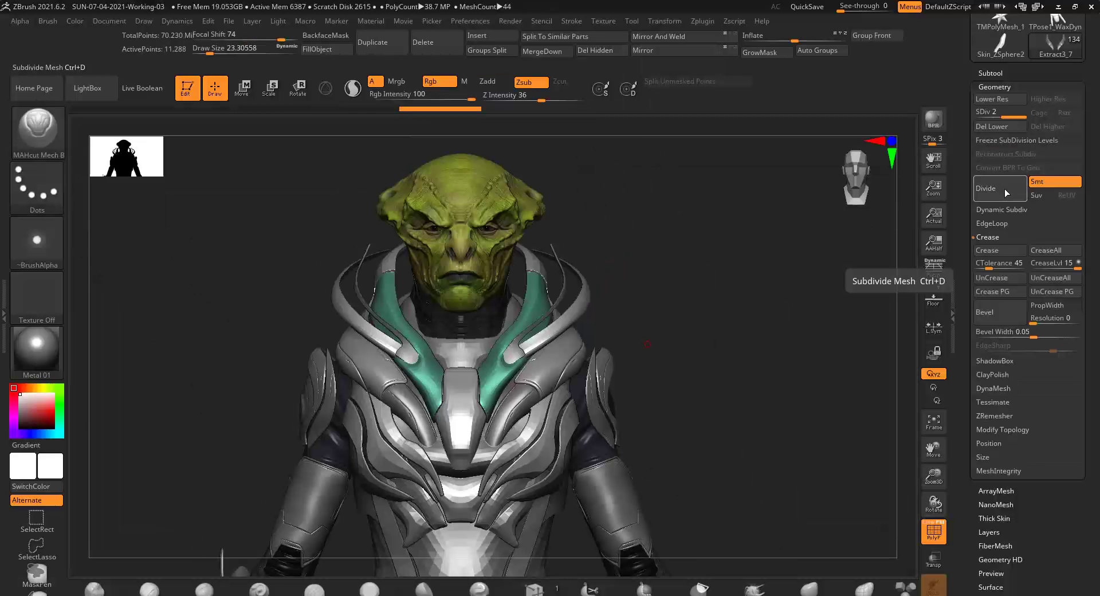
pyautogui.click(1010, 192)
pyautogui.moveTo(608, 191)
pyautogui.keyDown('alt'); pyautogui.mouseDown()
pyautogui.moveTo(567, 172)
pyautogui.moveTo(593, 204)
pyautogui.moveTo(566, 202)
pyautogui.mouseUp(); pyautogui.keyUp('alt')
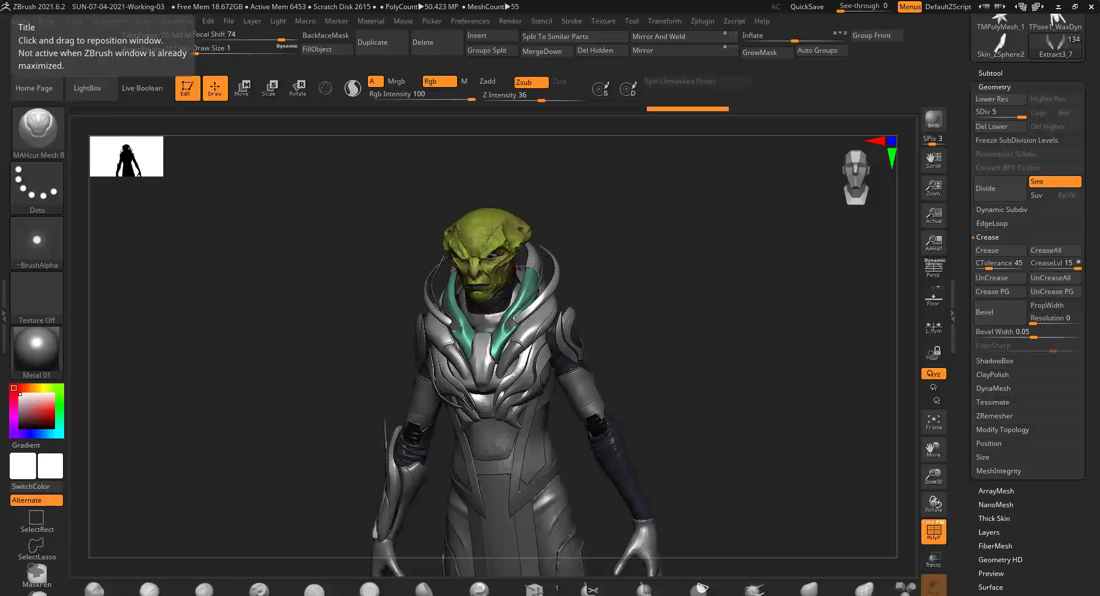
pyautogui.press('f')
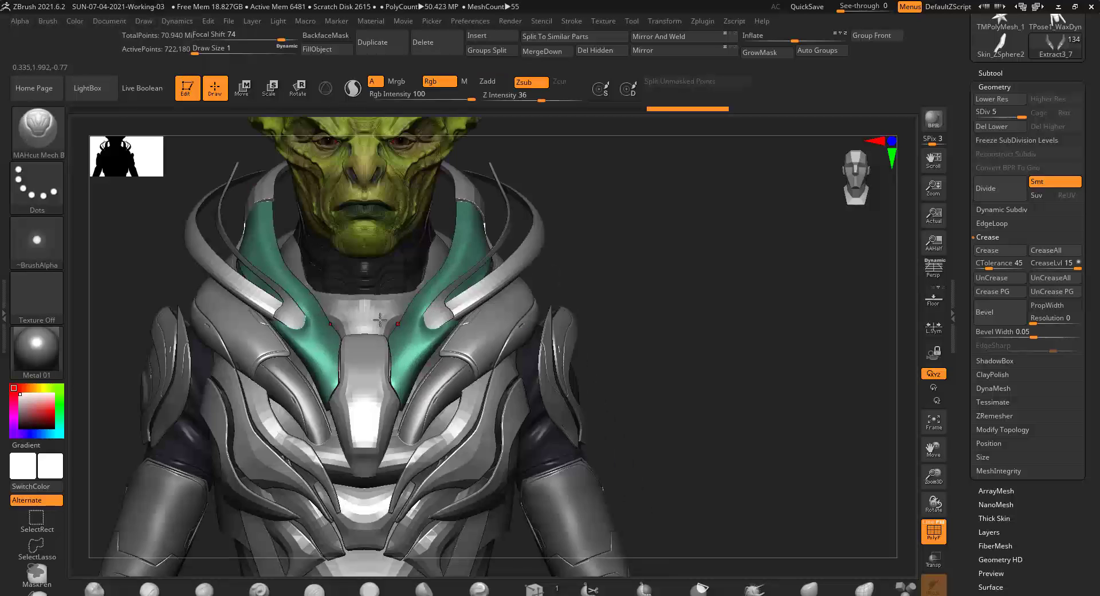
pyautogui.moveTo(384, 316)
pyautogui.mouseDown()
pyautogui.moveTo(323, 286)
pyautogui.moveTo(317, 331)
pyautogui.mouseUp()
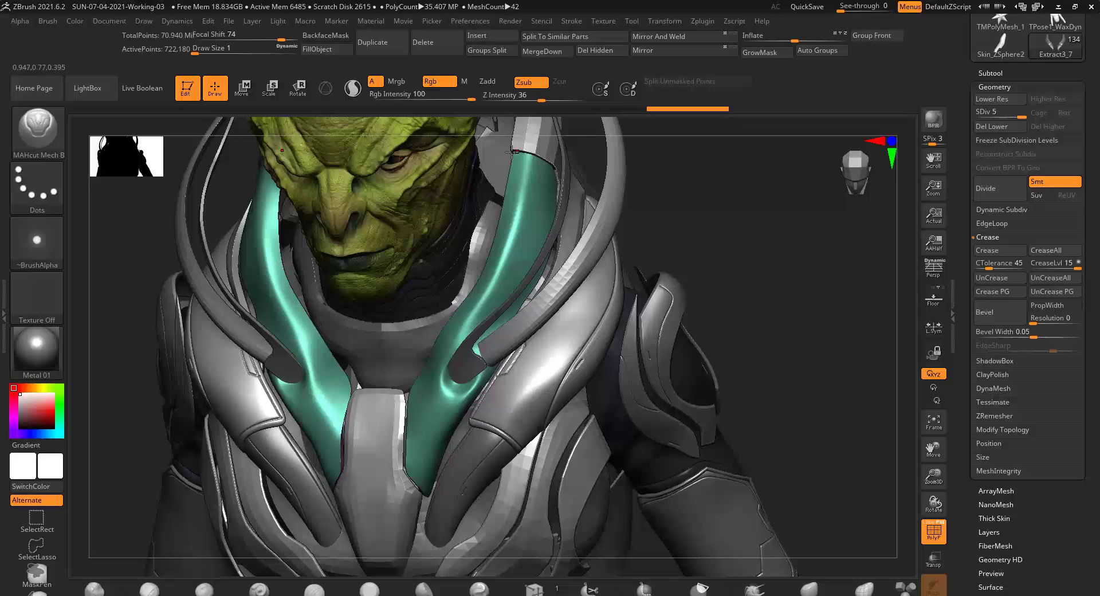
# Frame the head and collar from the front, briefly toggling see-through mode to check the collar.
pyautogui.moveTo(512, 151); pyautogui.dragTo(270, 151)
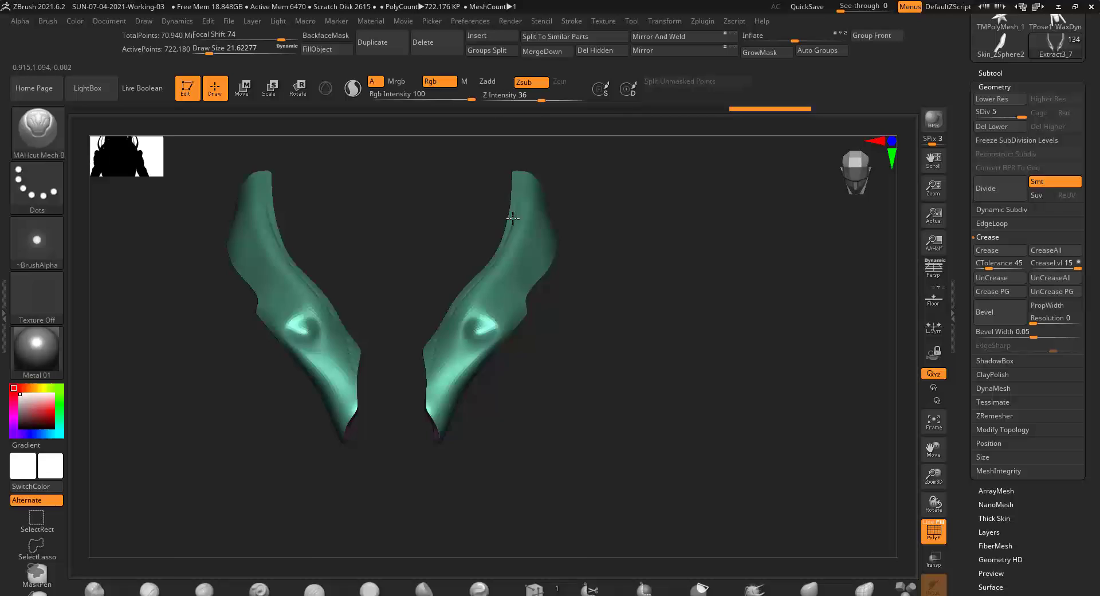
pyautogui.moveTo(347, 424); pyautogui.dragTo(385, 207)
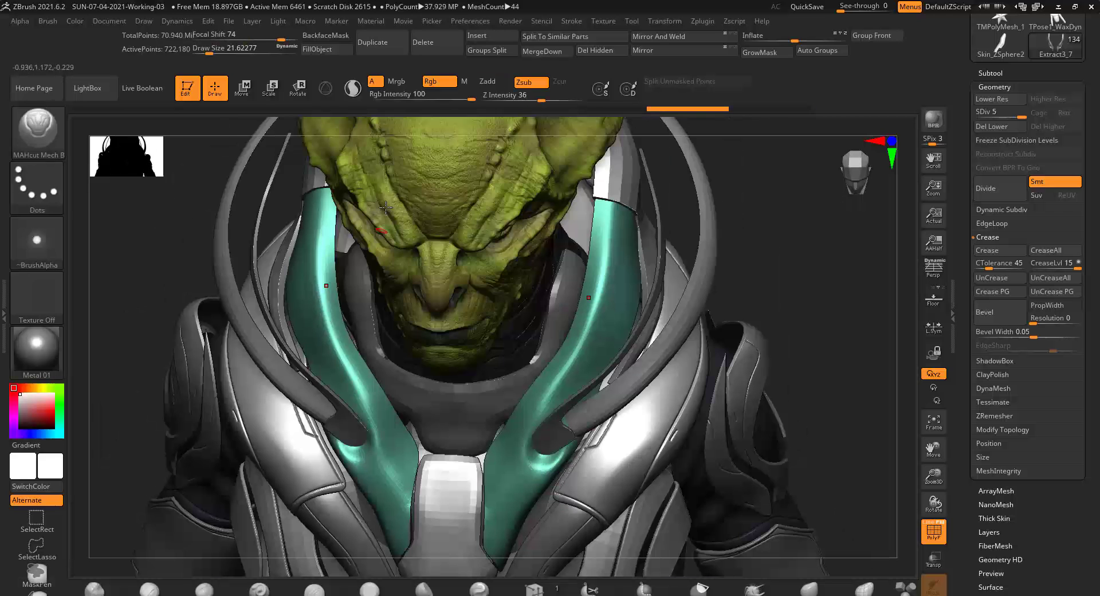
pyautogui.click(931, 569)
pyautogui.press('ctrl')
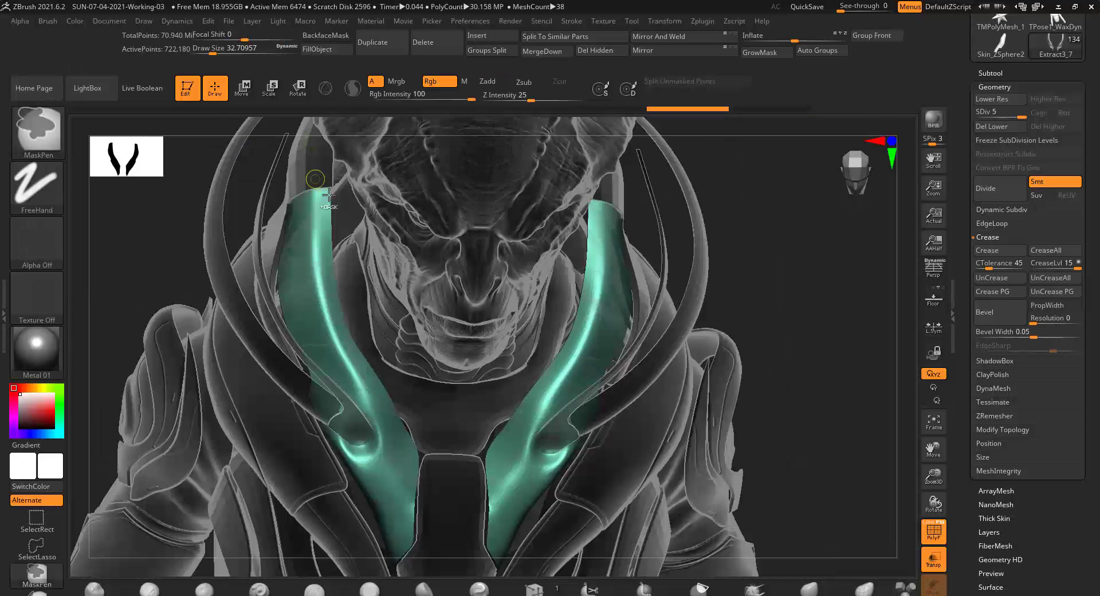
pyautogui.moveTo(368, 331); pyautogui.dragTo(412, 501, button='right')
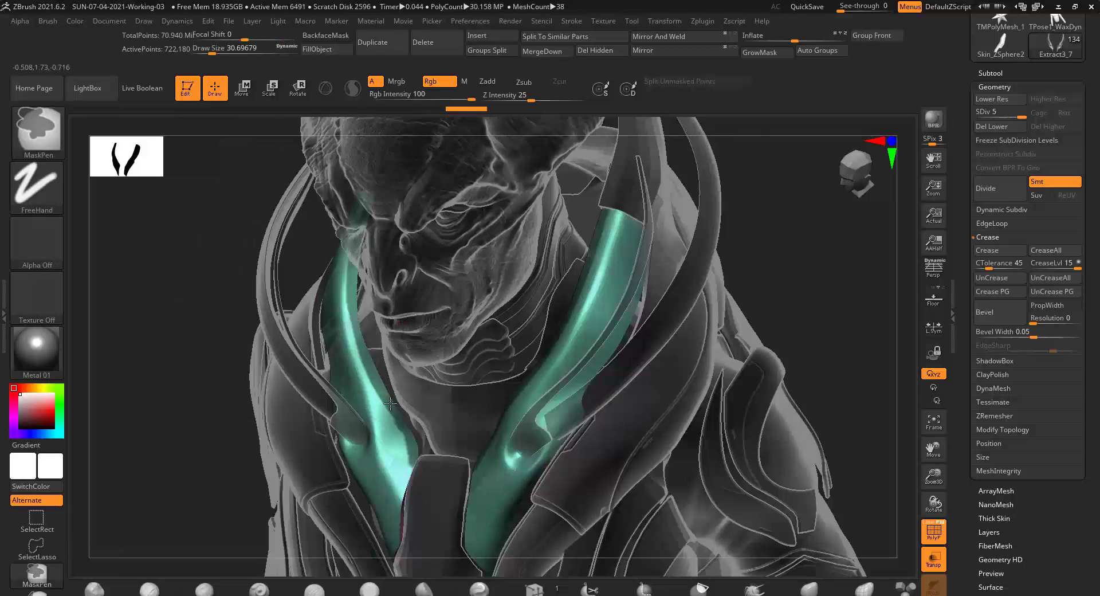
pyautogui.moveTo(500, 380); pyautogui.dragTo(527, 355, button='right')
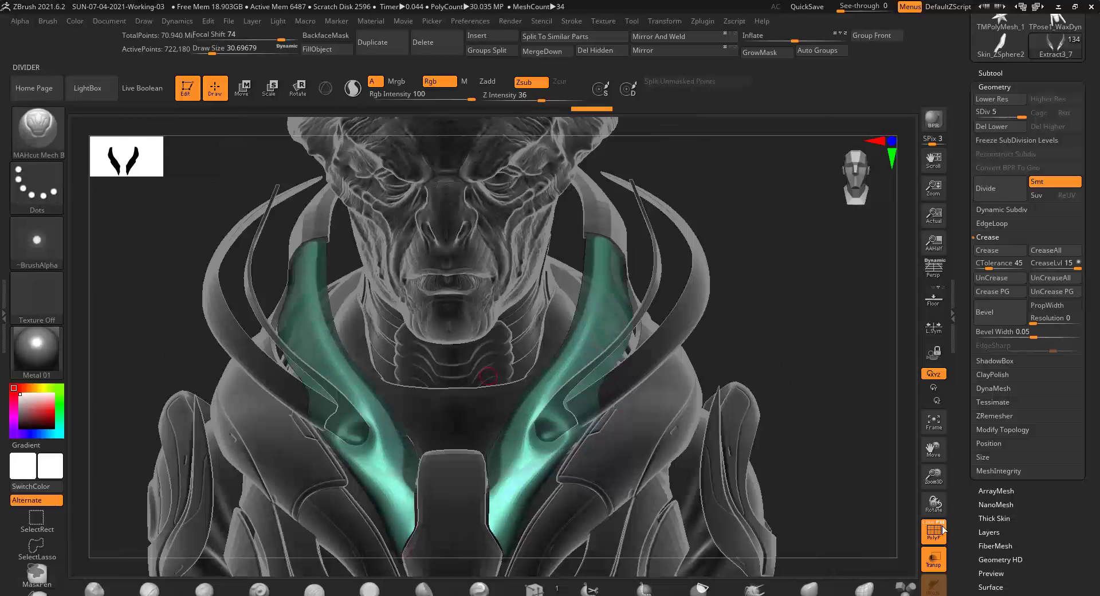
pyautogui.click(932, 558)
pyautogui.moveTo(653, 436)
pyautogui.mouseDown(button='right')
pyautogui.moveTo(631, 420)
pyautogui.moveTo(541, 199)
pyautogui.mouseUp(button='right')
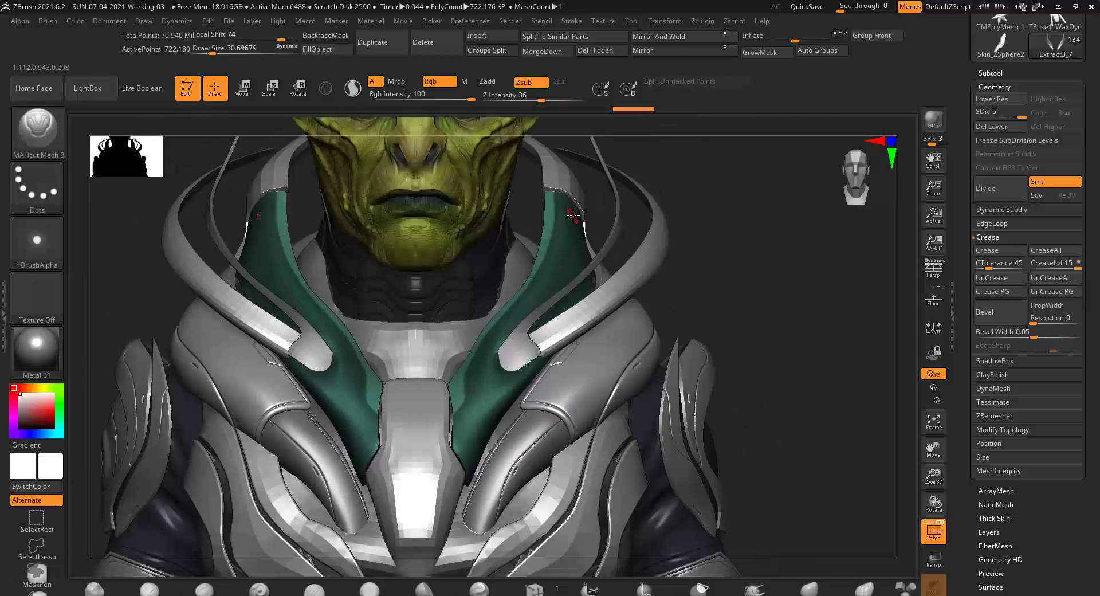
# Reposition the green collar piece with Transpose Move.
pyautogui.press('w')
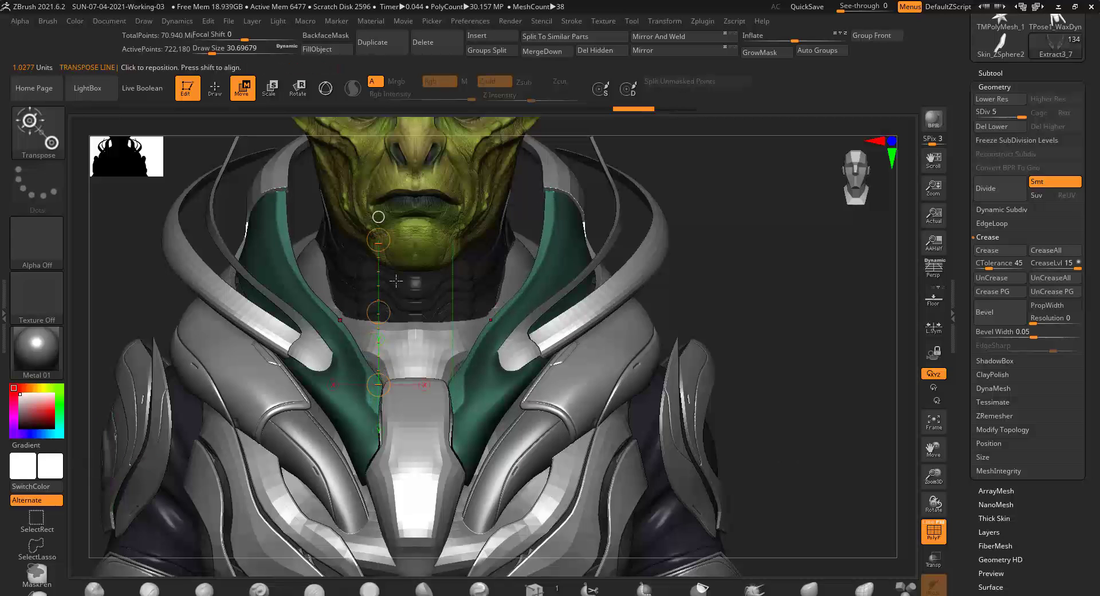
pyautogui.moveTo(395, 280); pyautogui.dragTo(311, 315, button='right')
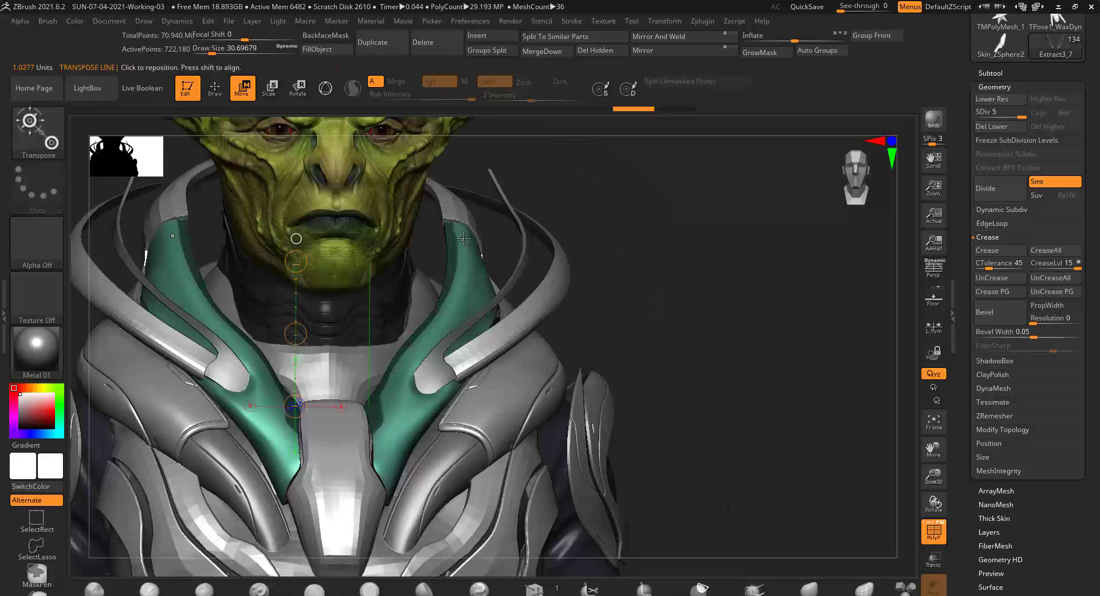
pyautogui.moveTo(295, 334); pyautogui.dragTo(295, 334)
pyautogui.moveTo(296, 334); pyautogui.dragTo(893, 302, button='right')
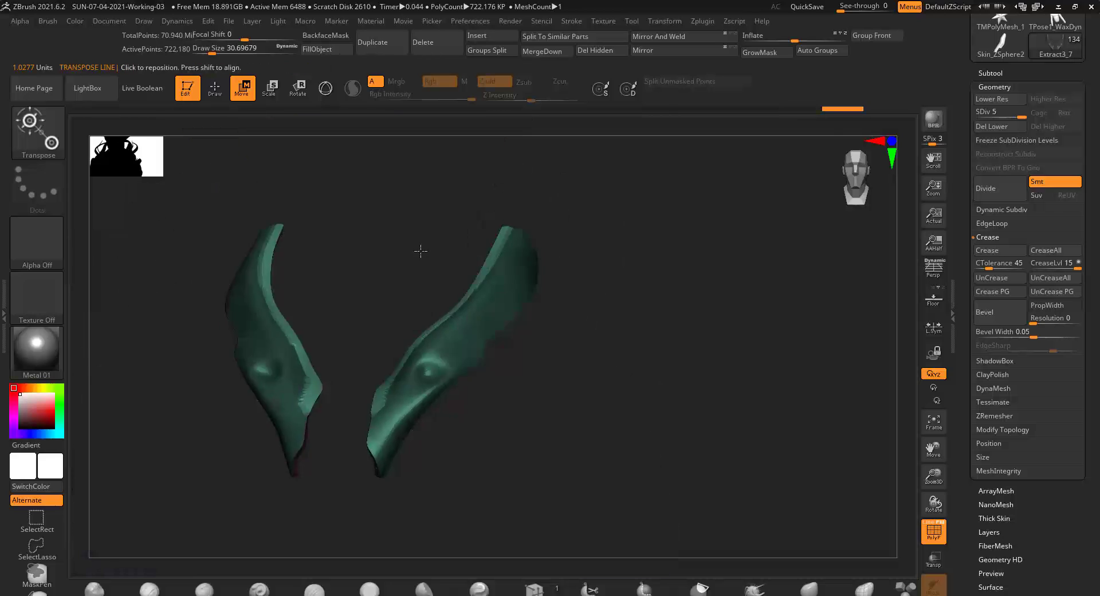
# Apply Polish Crisp Edges to the green collar pieces in Tool > Deformation.
pyautogui.click(993, 87)
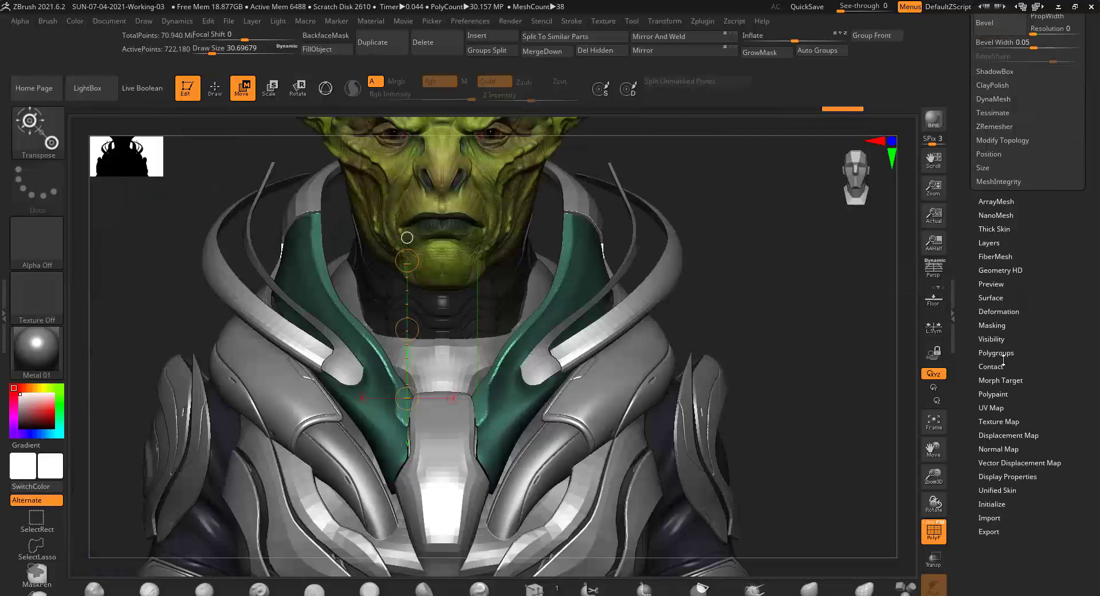
pyautogui.click(996, 331)
pyautogui.moveTo(1081, 242); pyautogui.dragTo(1077, 243)
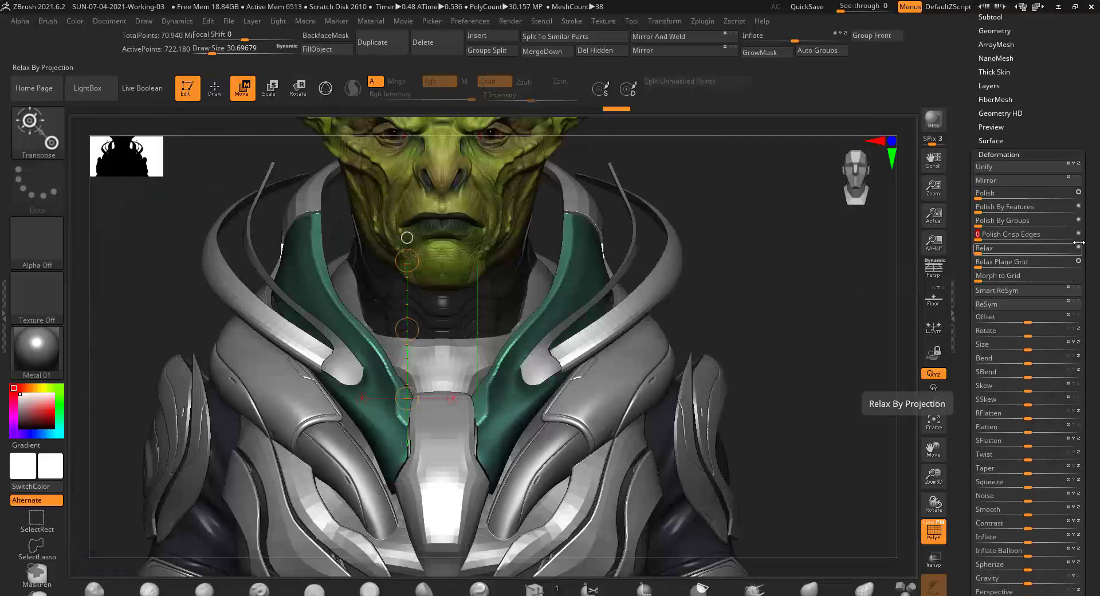
# Switch to Draw mode and shrink the Draw Size to about 30.
pyautogui.keyDown('alt'); pyautogui.moveTo(710, 307); pyautogui.dragTo(460, 467, button='right'); pyautogui.keyUp('alt')
pyautogui.press('s')
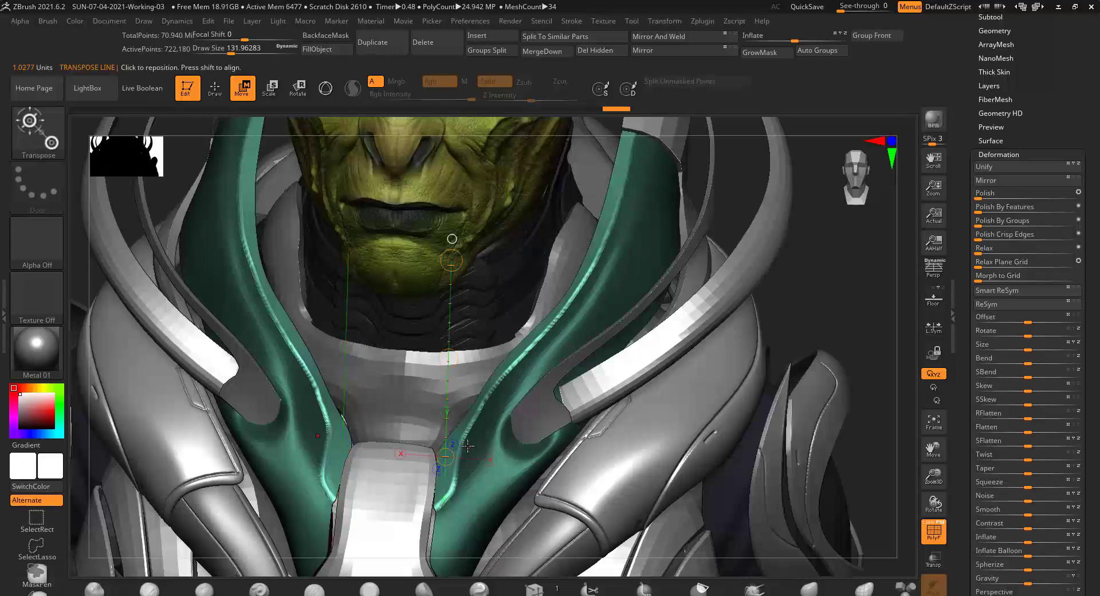
pyautogui.press('q')
pyautogui.moveTo(460, 468); pyautogui.dragTo(445, 496)
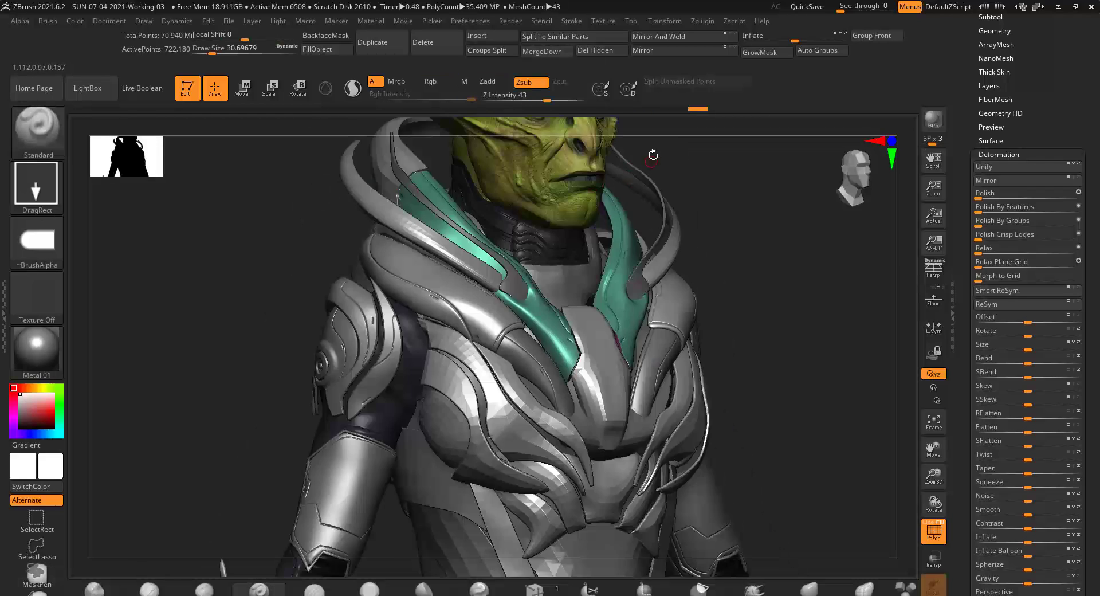
# Carve mech-cut grooves along the teal shoulder pieces' edges with the MAHcut Mech B brush.
pyautogui.moveTo(602, 200); pyautogui.dragTo(706, 269, button='right')
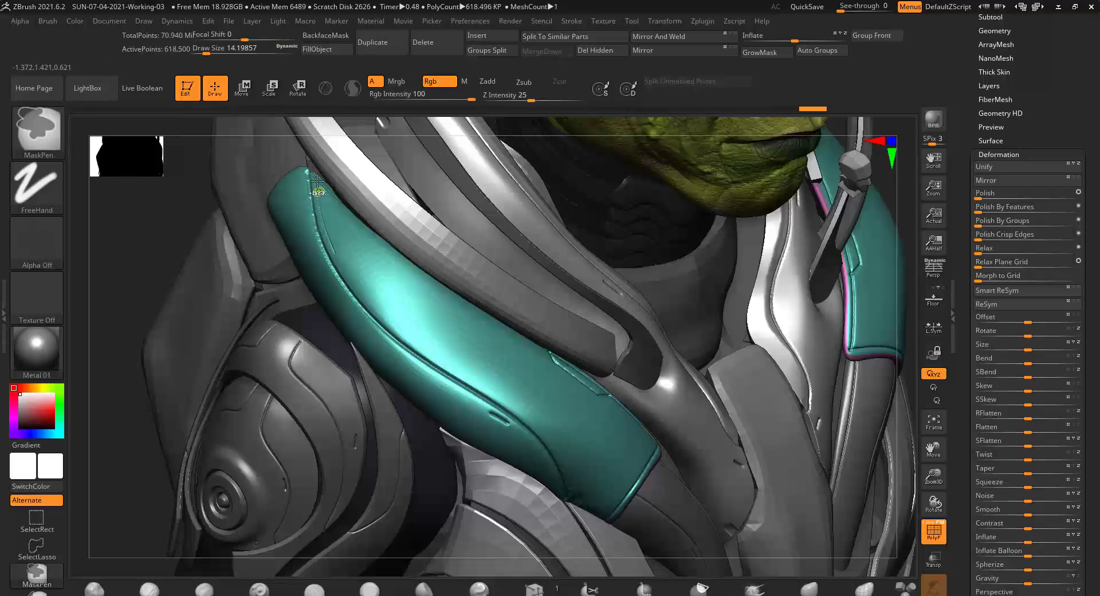
pyautogui.press('ctrl')
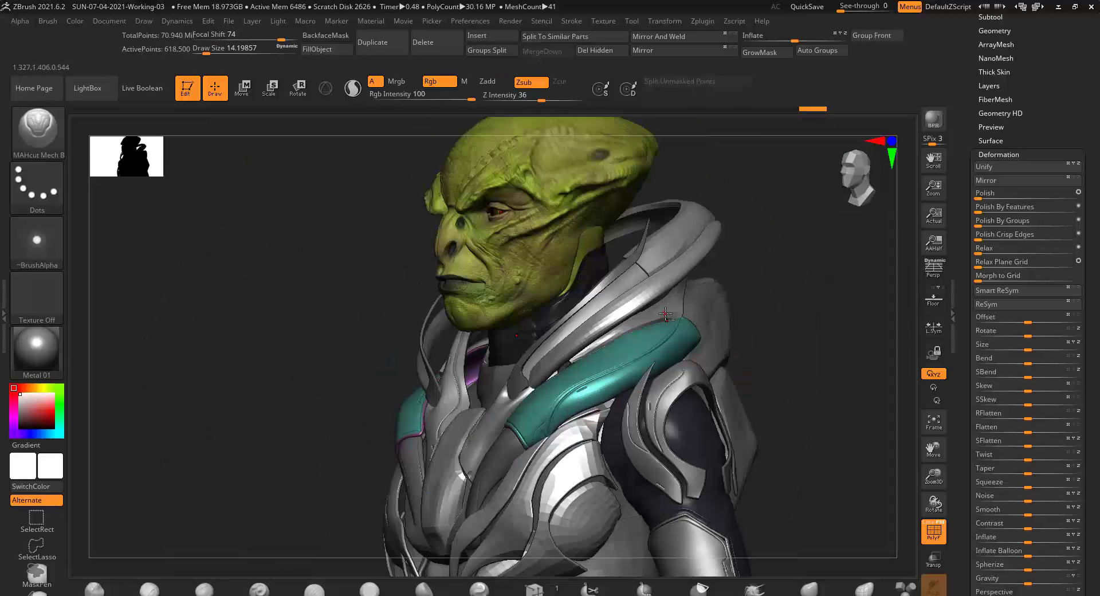
pyautogui.press('1')
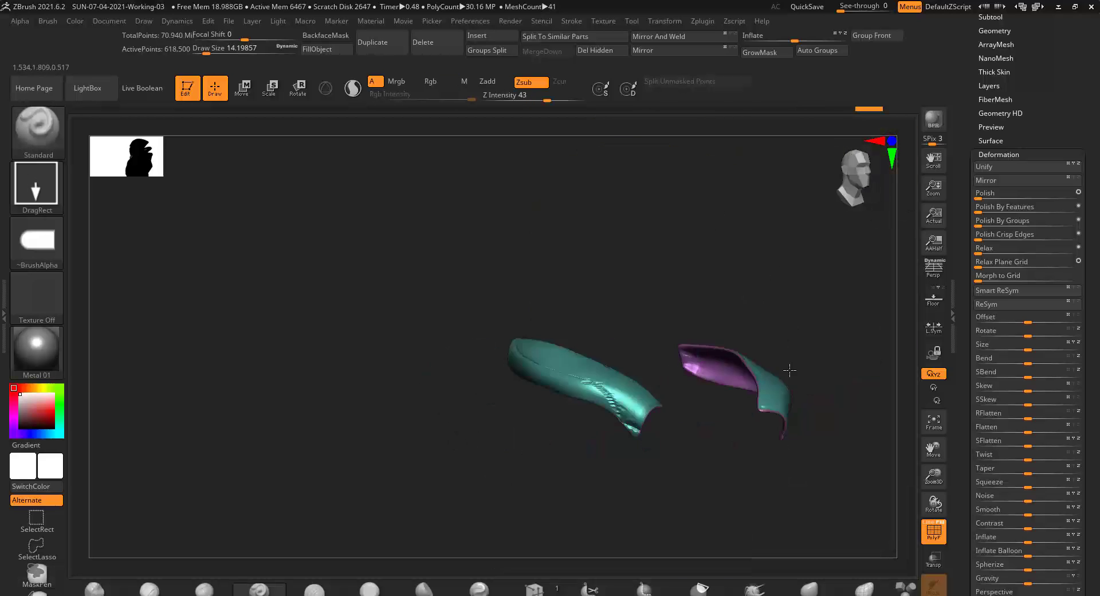
# Load the TrimHole brush from LightBox's Trim brush folder.
pyautogui.click(99, 98)
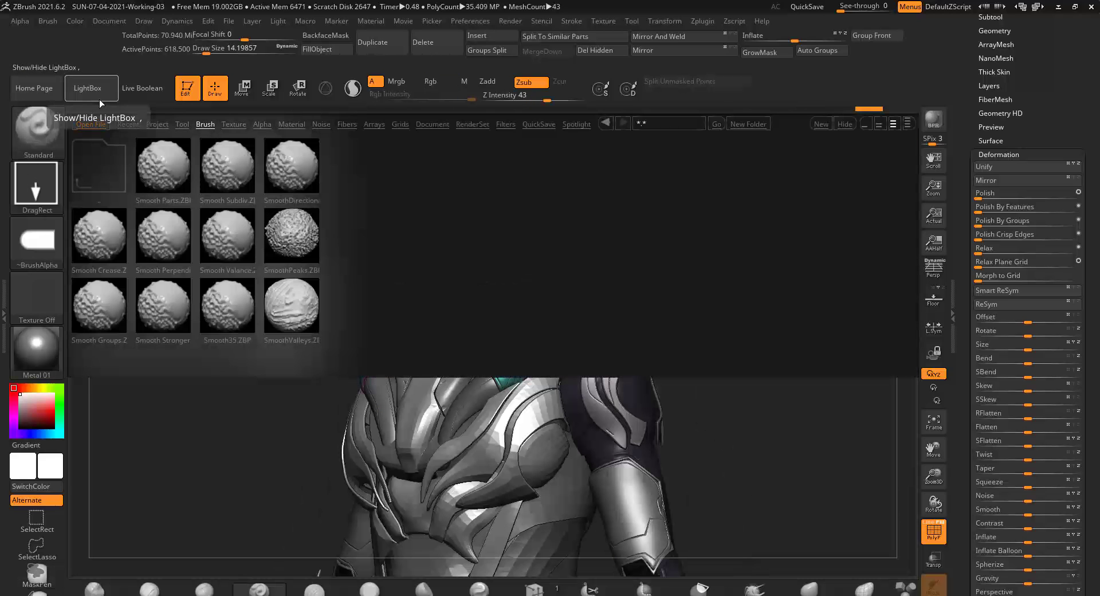
pyautogui.click(205, 124)
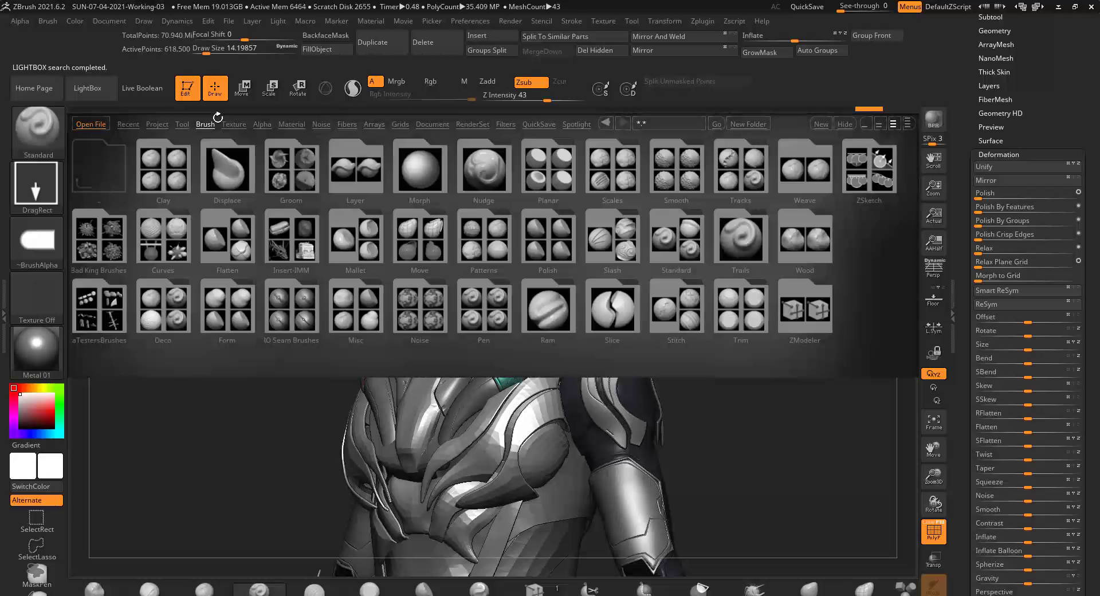
pyautogui.click(729, 302)
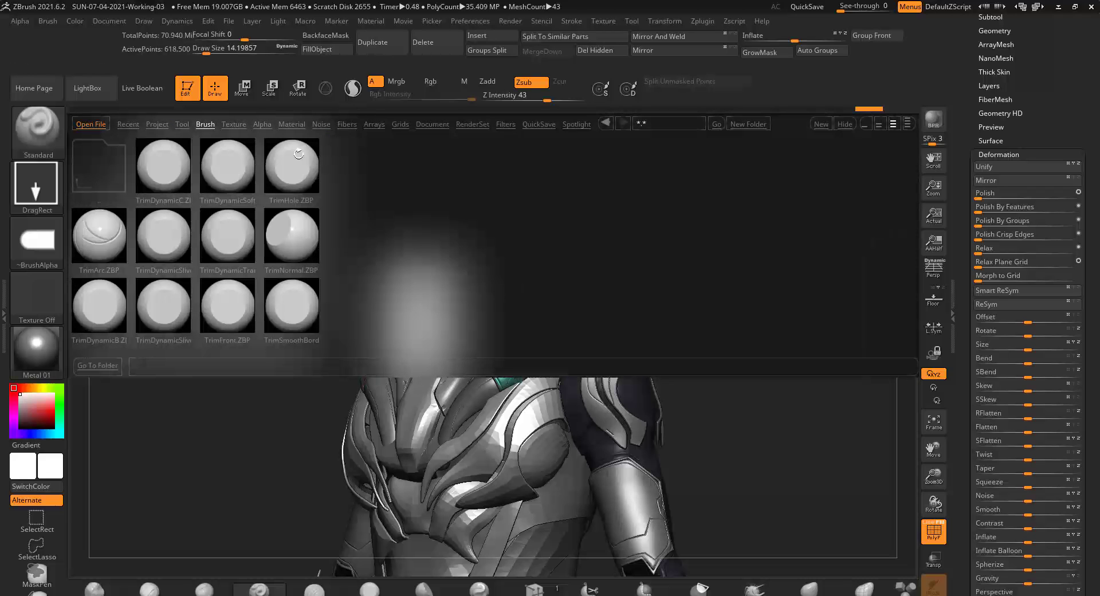
pyautogui.doubleClick(299, 154)
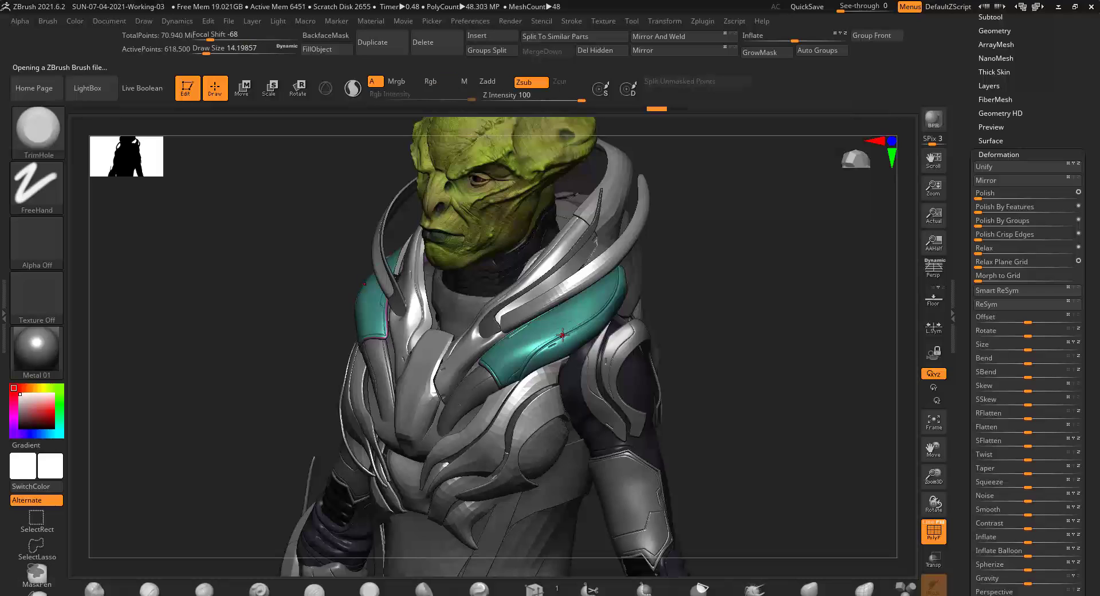
# Cut into the teal shoulder pieces with TrimHole, orbiting around them.
pyautogui.keyDown('ctrl'); pyautogui.moveTo(562, 334); pyautogui.dragTo(600, 354, button='right'); pyautogui.keyUp('ctrl')
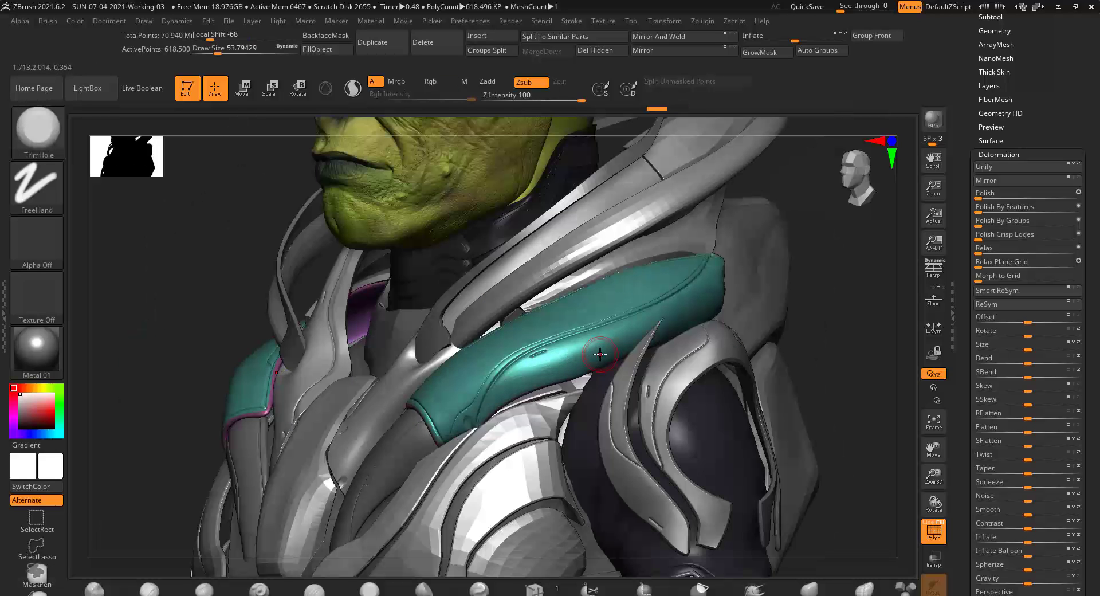
pyautogui.press('space')
pyautogui.moveTo(596, 357); pyautogui.dragTo(635, 339, button='right')
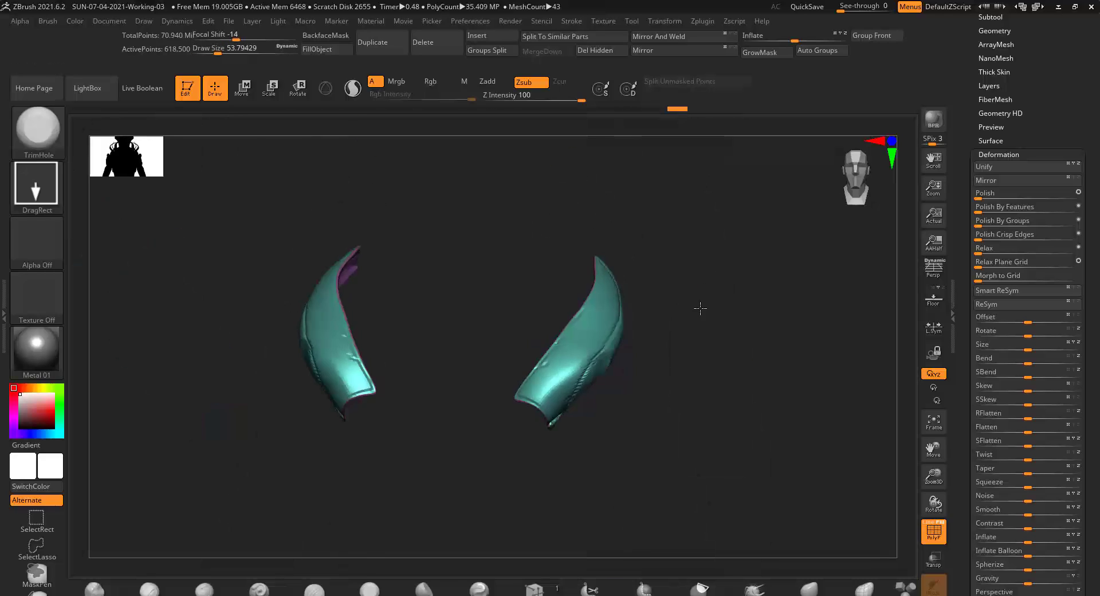
pyautogui.moveTo(582, 354)
pyautogui.mouseDown(button='right')
pyautogui.moveTo(669, 388)
pyautogui.moveTo(433, 406)
pyautogui.mouseUp(button='right')
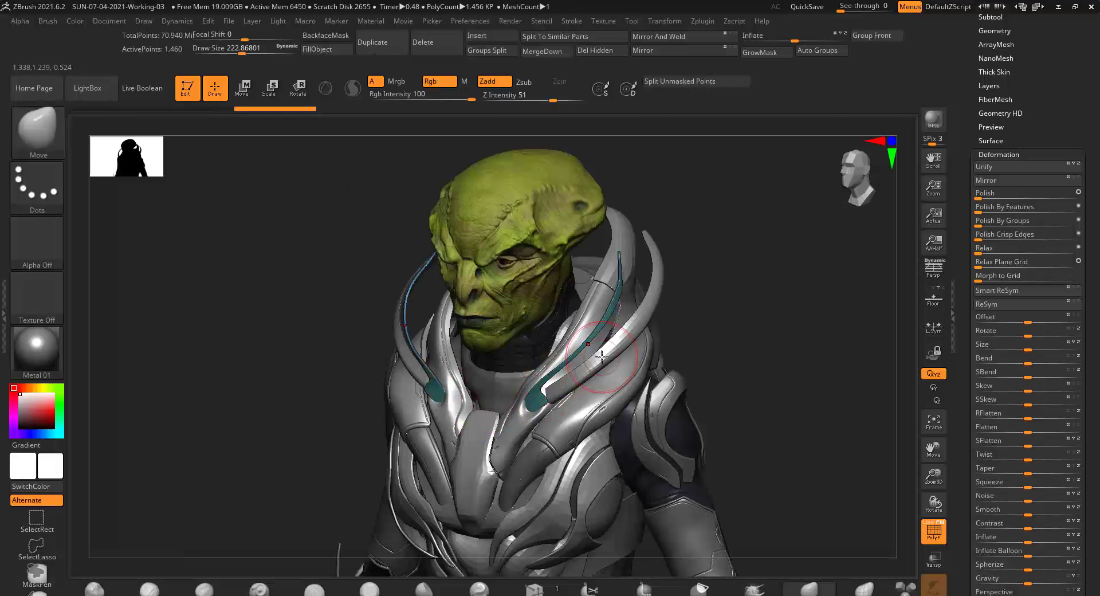
# Cycle through the Chest - 04 and Chest - 03 subtools, viewing the model front-on and in profile.
pyautogui.scroll(10, 969, 359)
pyautogui.keyDown('alt'); pyautogui.click(587, 378); pyautogui.keyUp('alt')
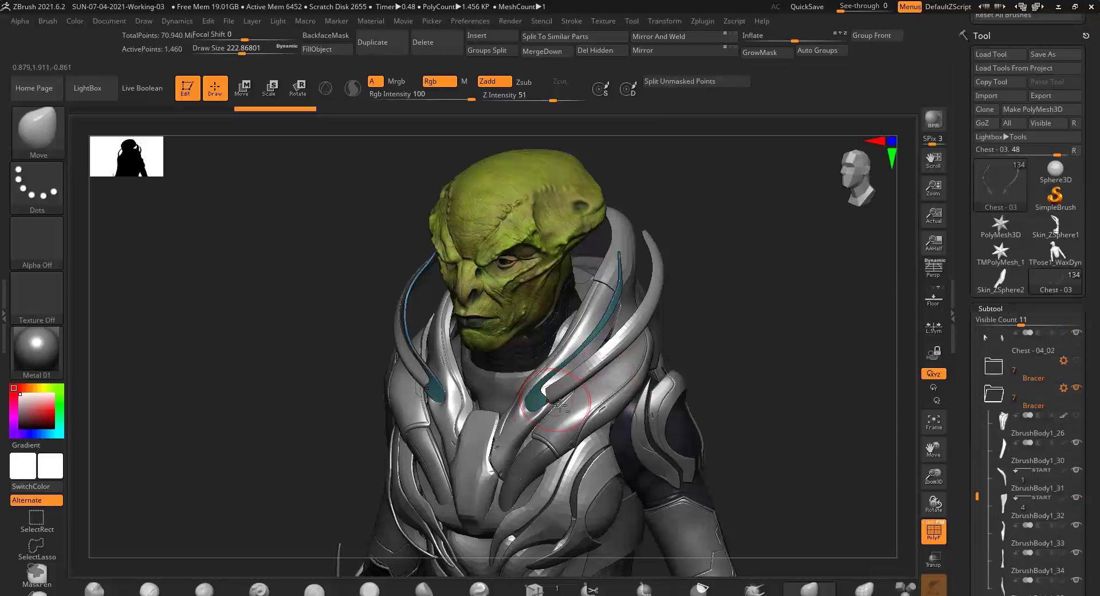
pyautogui.moveTo(976, 533); pyautogui.dragTo(977, 399)
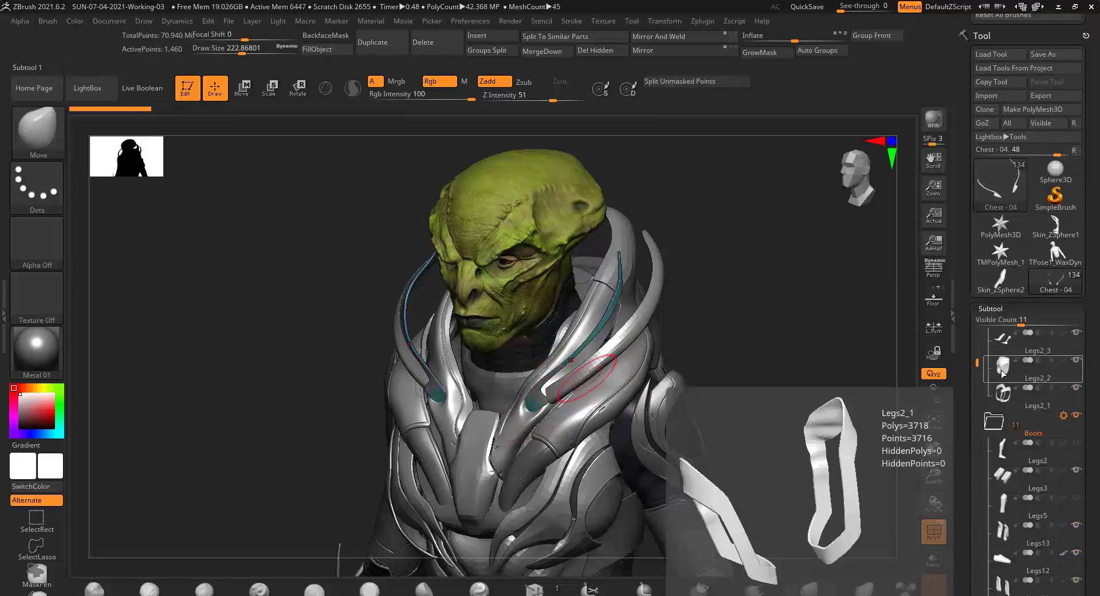
pyautogui.keyDown('alt'); pyautogui.click(607, 316); pyautogui.keyUp('alt')
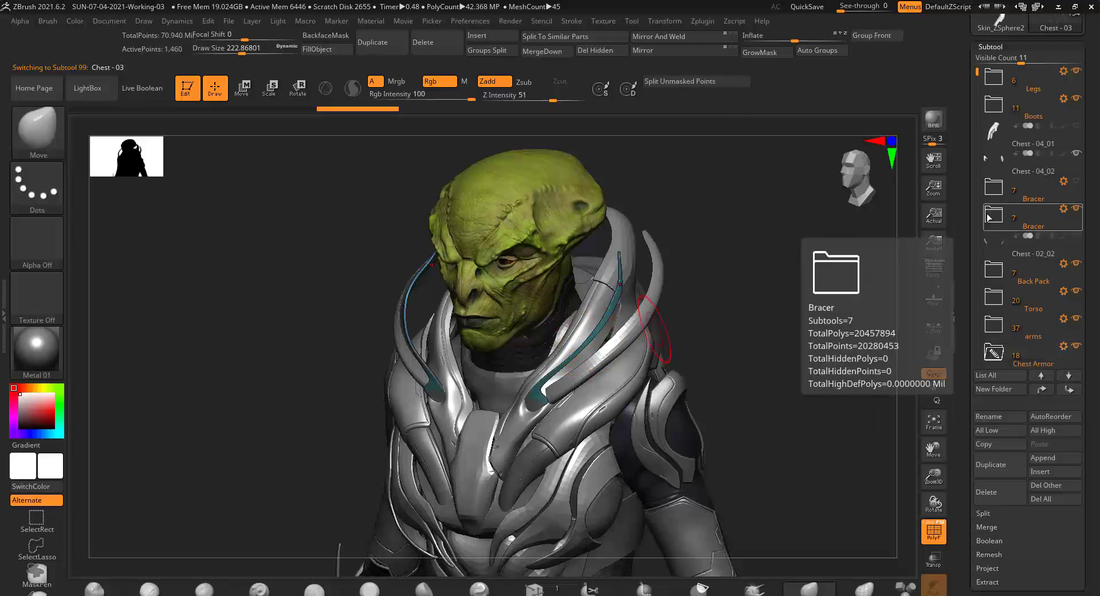
pyautogui.moveTo(607, 317); pyautogui.dragTo(651, 335)
pyautogui.keyDown('alt'); pyautogui.click(636, 327); pyautogui.keyUp('alt')
pyautogui.press('w')
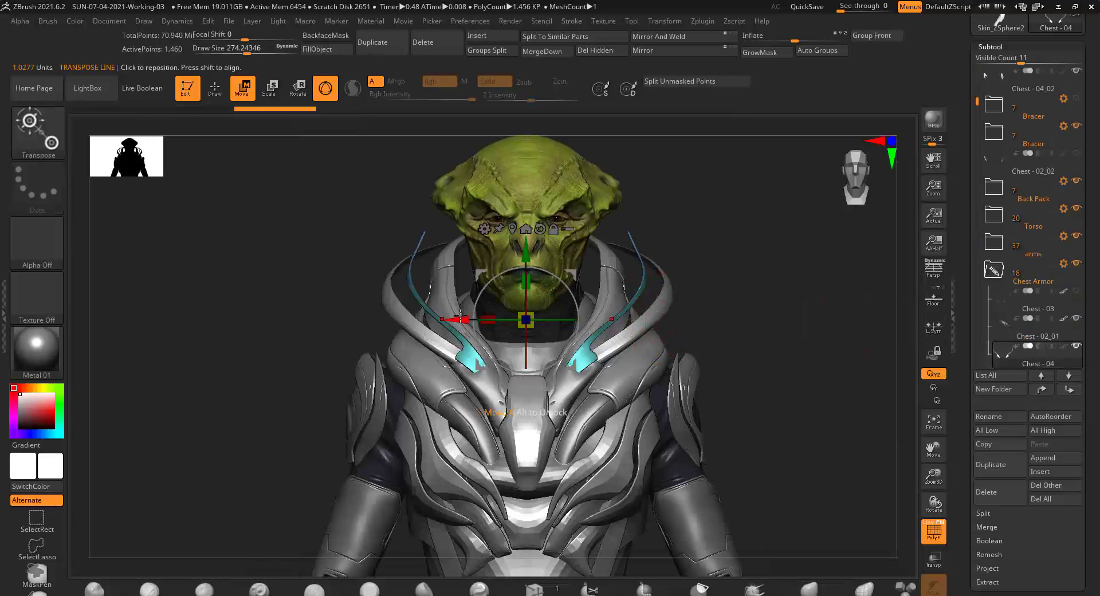
pyautogui.moveTo(561, 140)
pyautogui.mouseDown()
pyautogui.moveTo(660, 164)
pyautogui.moveTo(486, 208)
pyautogui.moveTo(526, 134)
pyautogui.mouseUp()
pyautogui.press('q')
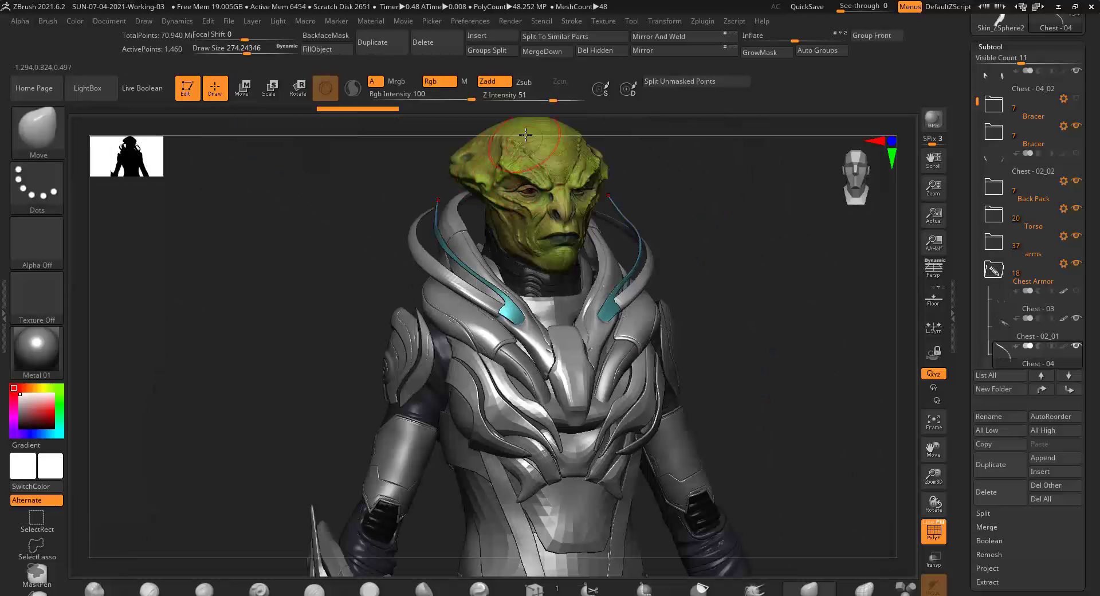
# Select Extract3_7 and divide it twice to SDiv 6, orbiting to check the result.
pyautogui.click(1055, 23)
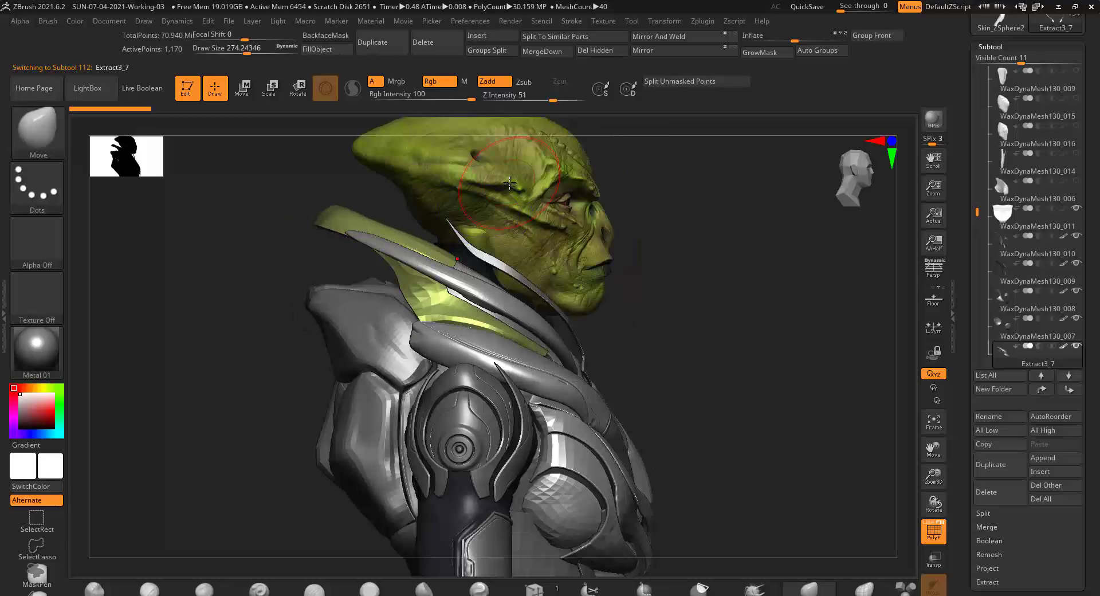
pyautogui.click(995, 205)
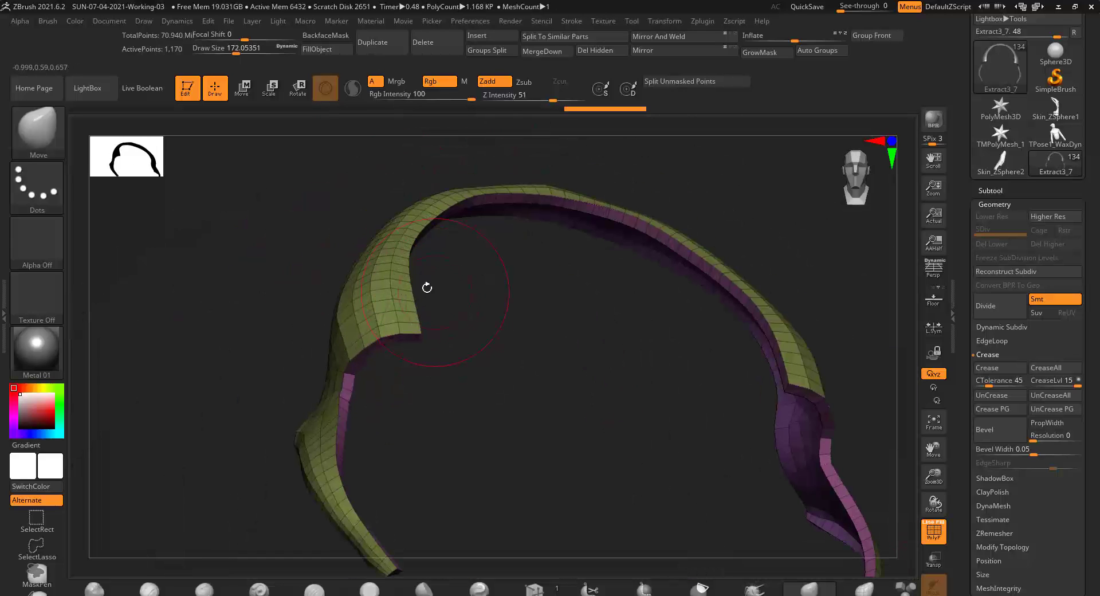
pyautogui.moveTo(505, 389); pyautogui.dragTo(481, 347)
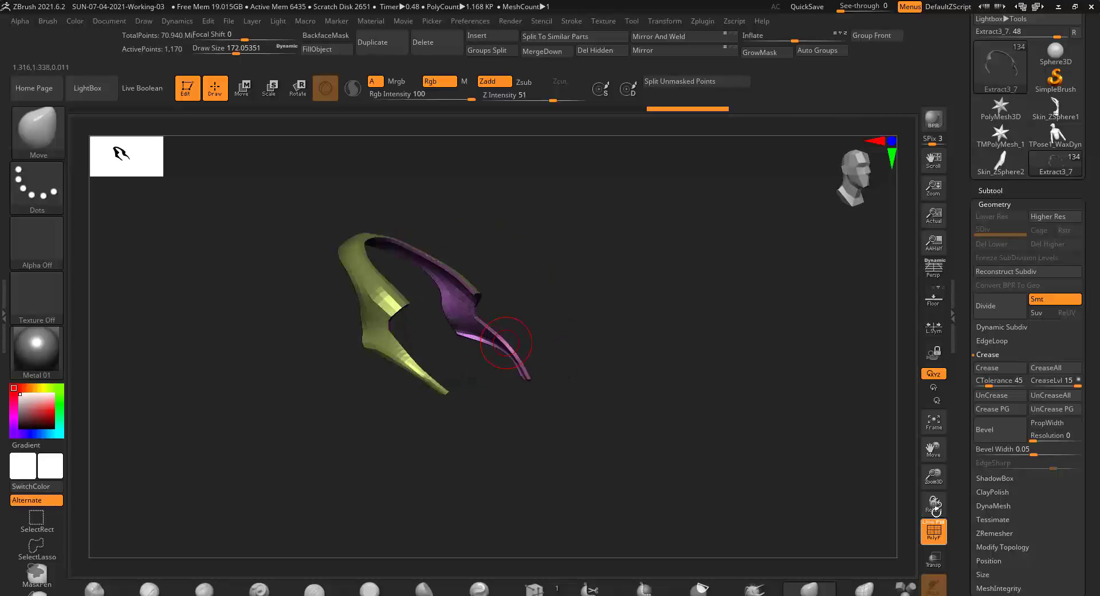
pyautogui.click(998, 299)
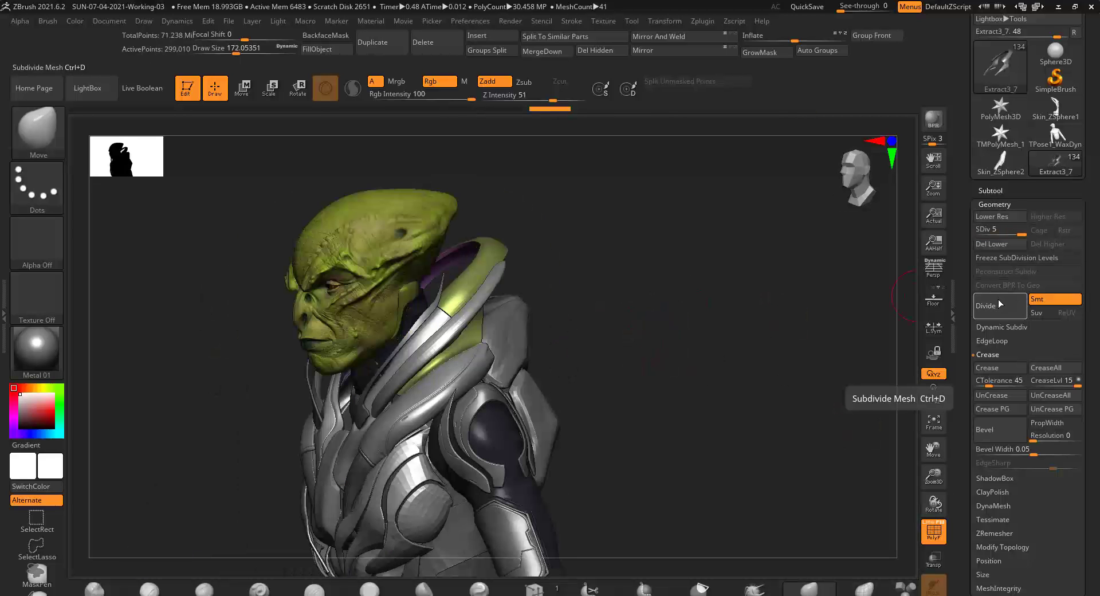
pyautogui.click(997, 299)
pyautogui.moveTo(614, 351); pyautogui.dragTo(628, 342)
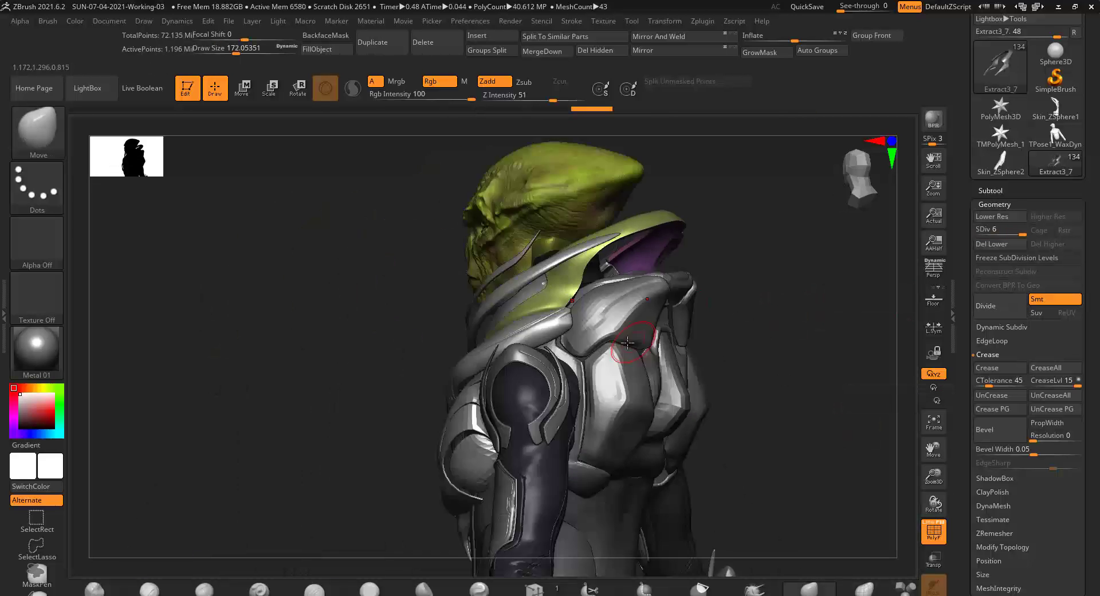
pyautogui.moveTo(628, 342); pyautogui.dragTo(558, 399, button='right')
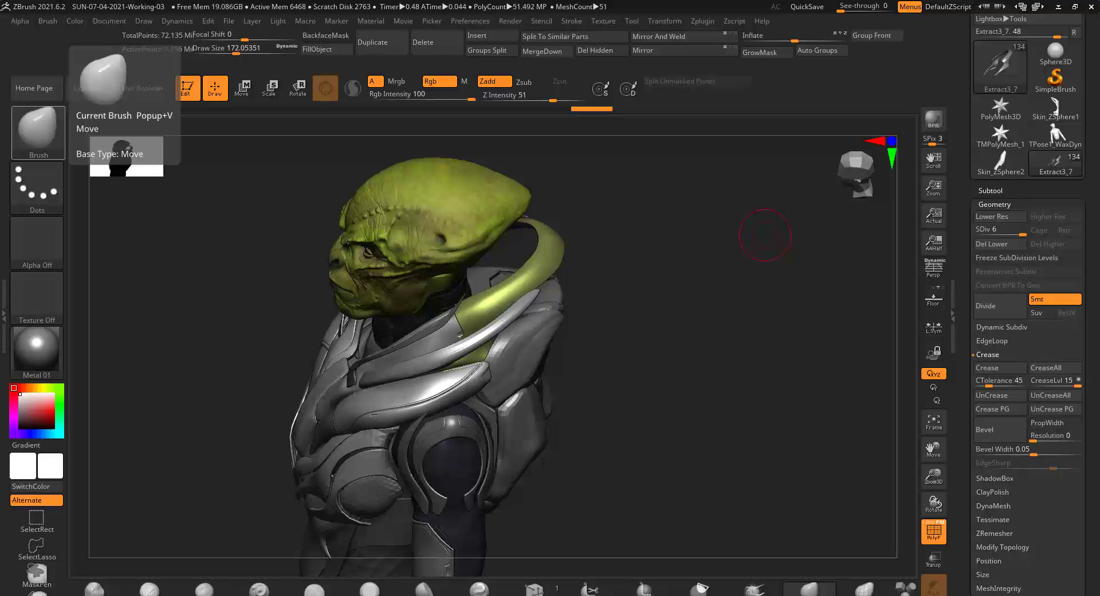
pyautogui.moveTo(550, 218)
pyautogui.mouseDown(button='right')
pyautogui.moveTo(537, 201)
pyautogui.moveTo(510, 199)
pyautogui.moveTo(554, 247)
pyautogui.moveTo(471, 211)
pyautogui.moveTo(497, 201)
pyautogui.moveTo(464, 203)
pyautogui.mouseUp(button='right')
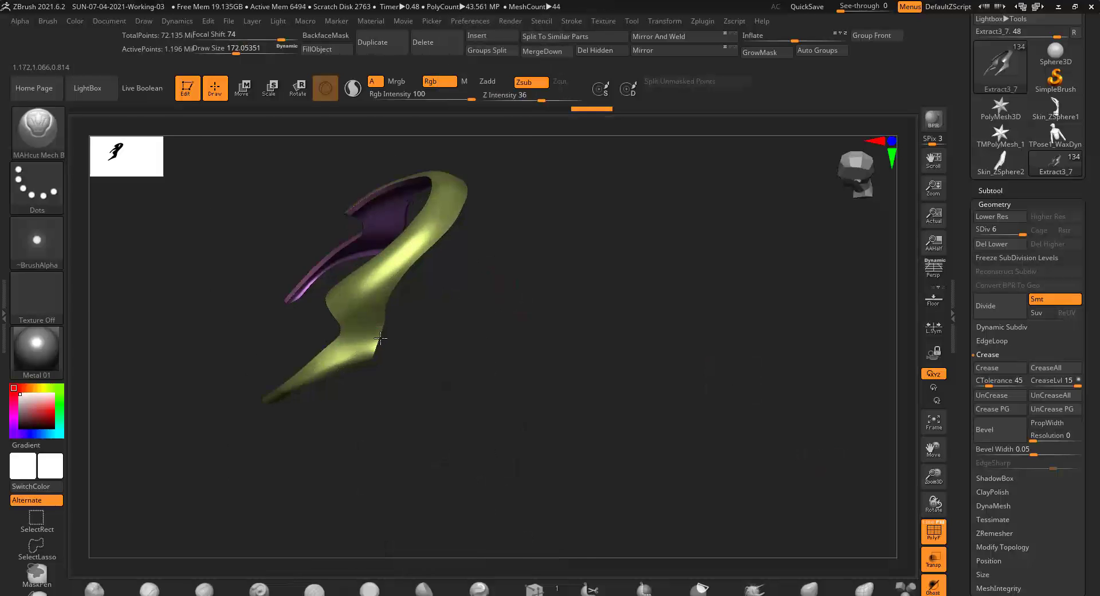
# Adjust the brush Focal Shift, then divide the collar to SDiv 7 (about 4.8 million points).
pyautogui.rightClick(371, 361)
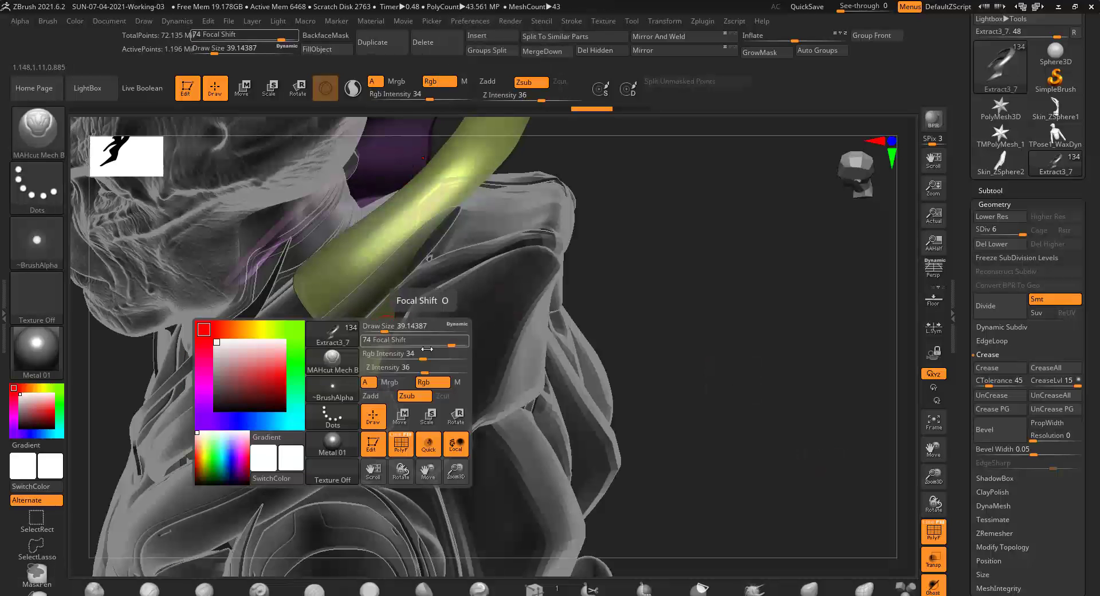
pyautogui.moveTo(370, 361)
pyautogui.mouseDown(button='right')
pyautogui.moveTo(464, 198)
pyautogui.moveTo(486, 198)
pyautogui.moveTo(454, 216)
pyautogui.moveTo(465, 222)
pyautogui.mouseUp(button='right')
pyautogui.click(993, 306)
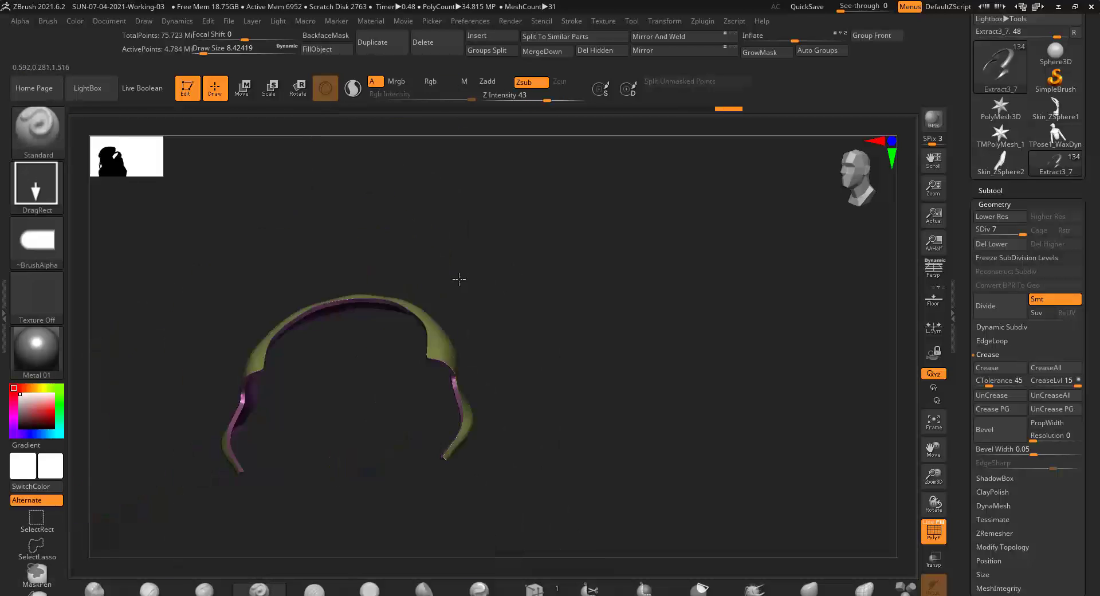
# Zoom out to the whole bust and choose a round alpha for the brush.
pyautogui.moveTo(366, 381); pyautogui.dragTo(456, 424, button='right')
pyautogui.click(42, 249)
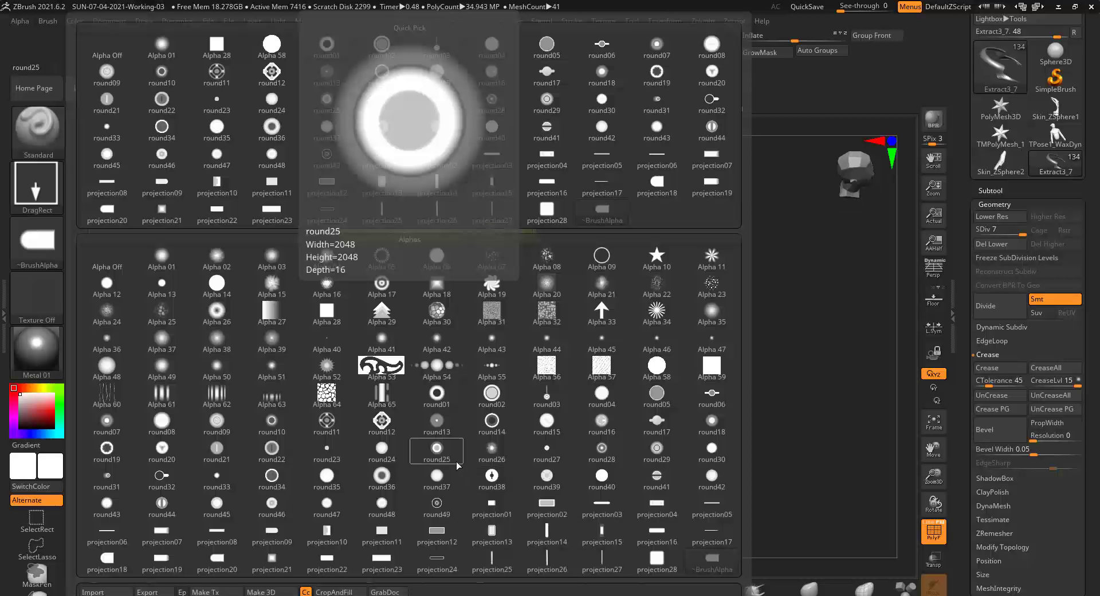
pyautogui.click(458, 465)
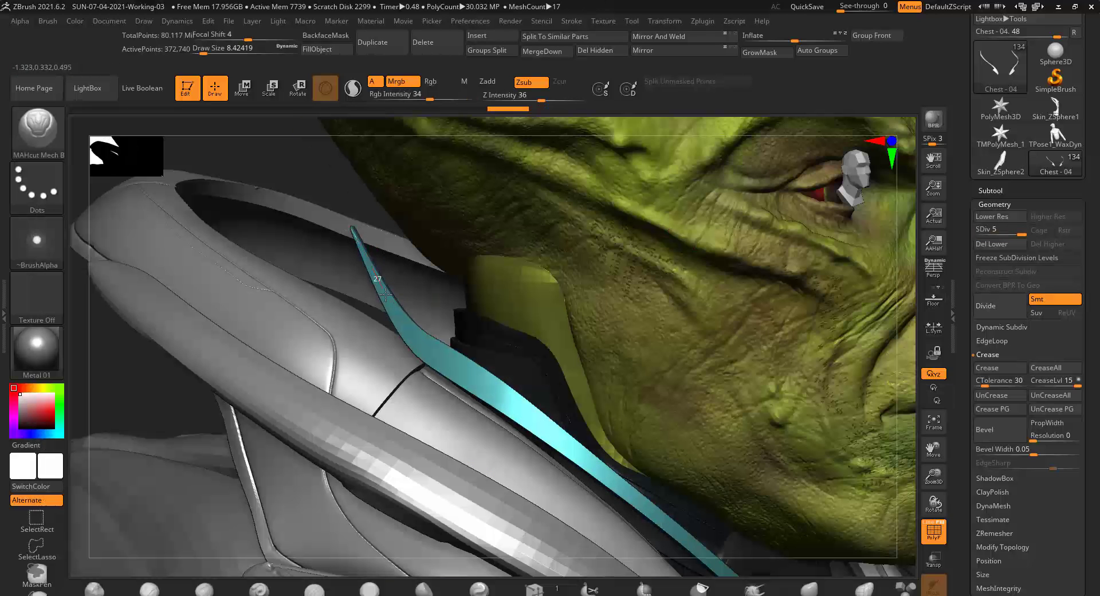
# Divide the strap mesh one level higher with Ctrl+D and turn the view slightly around it.
pyautogui.hotkey('ctrl', 'd')
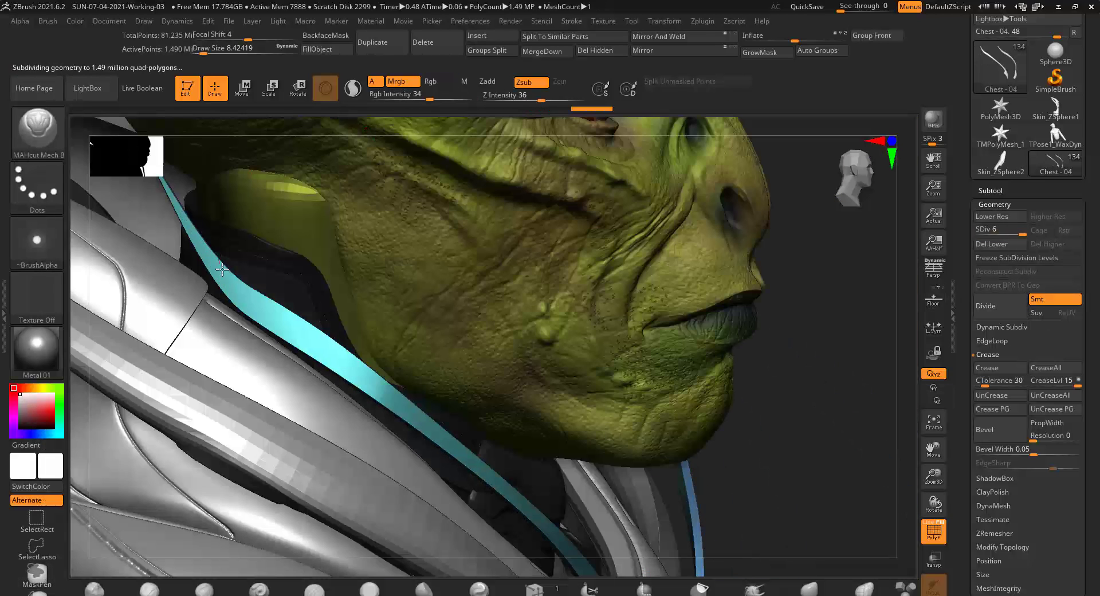
pyautogui.moveTo(222, 270); pyautogui.dragTo(230, 277, button='right')
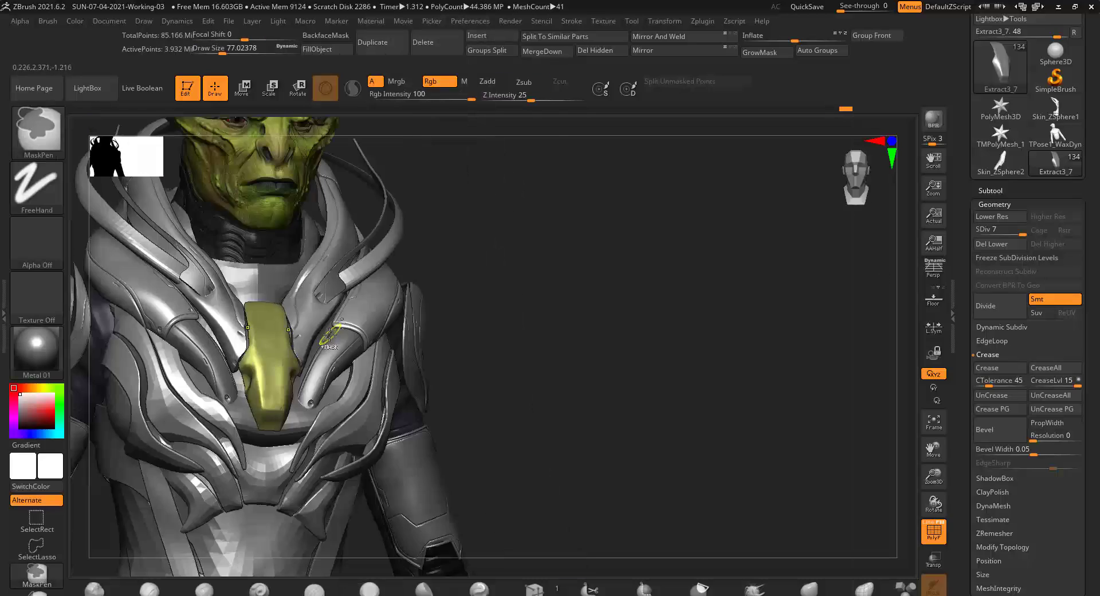
# Try the Flatten brush, then return to carving with the MAHcut Mech B brush.
pyautogui.press('b')
pyautogui.press('f')
pyautogui.press('l')
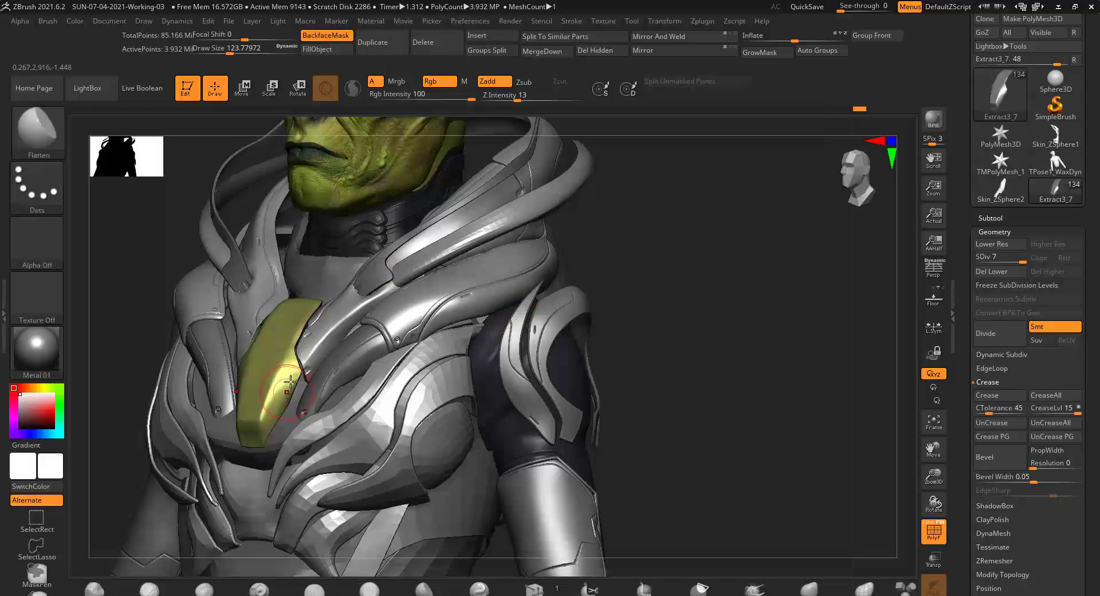
pyautogui.press('b')
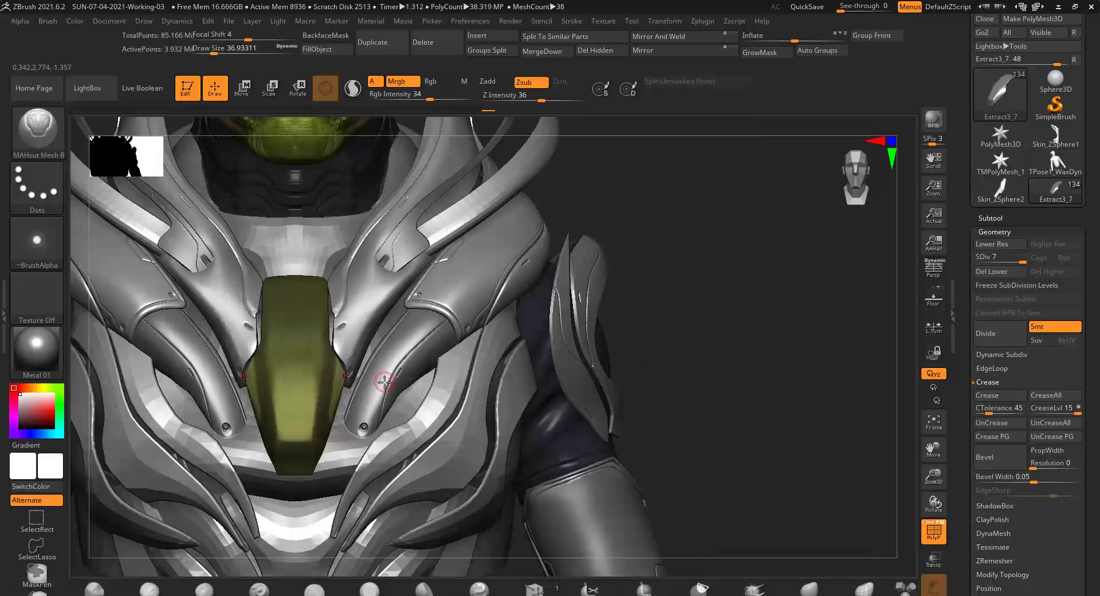
pyautogui.press('q')
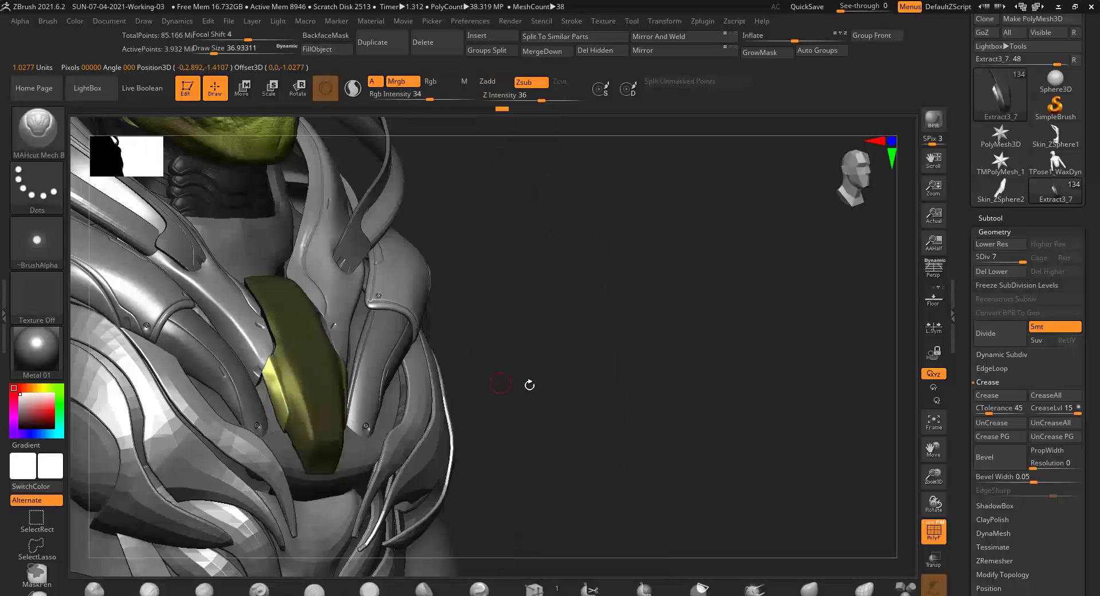
# Orbit around the yellow chest plate to inspect it, ending front-on with Transpose Move.
pyautogui.moveTo(522, 383)
pyautogui.mouseDown()
pyautogui.moveTo(374, 331)
pyautogui.moveTo(403, 518)
pyautogui.moveTo(332, 380)
pyautogui.moveTo(318, 384)
pyautogui.mouseUp()
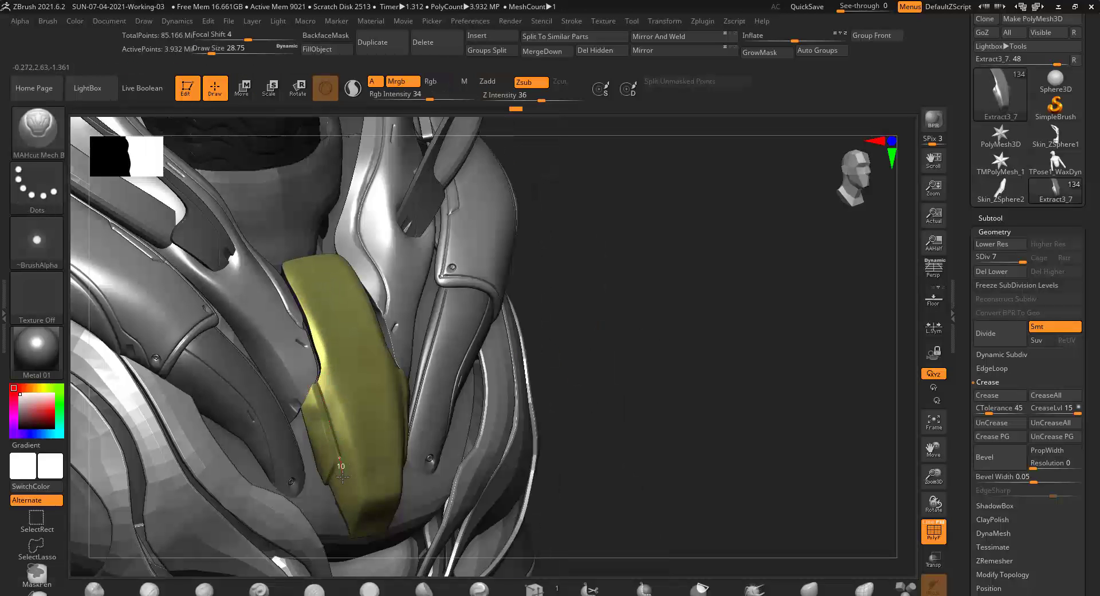
pyautogui.moveTo(343, 477)
pyautogui.mouseDown(button='right')
pyautogui.moveTo(340, 464)
pyautogui.moveTo(507, 370)
pyautogui.moveTo(319, 331)
pyautogui.moveTo(349, 235)
pyautogui.mouseUp(button='right')
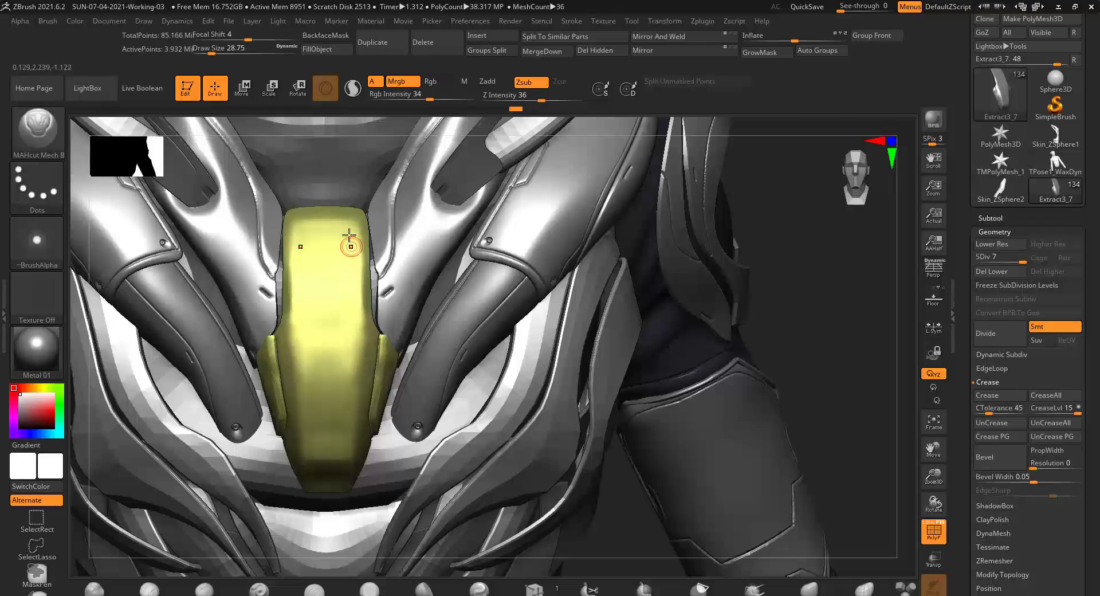
pyautogui.moveTo(312, 404)
pyautogui.mouseDown(button='right')
pyautogui.moveTo(400, 429)
pyautogui.moveTo(273, 357)
pyautogui.moveTo(298, 407)
pyautogui.mouseUp(button='right')
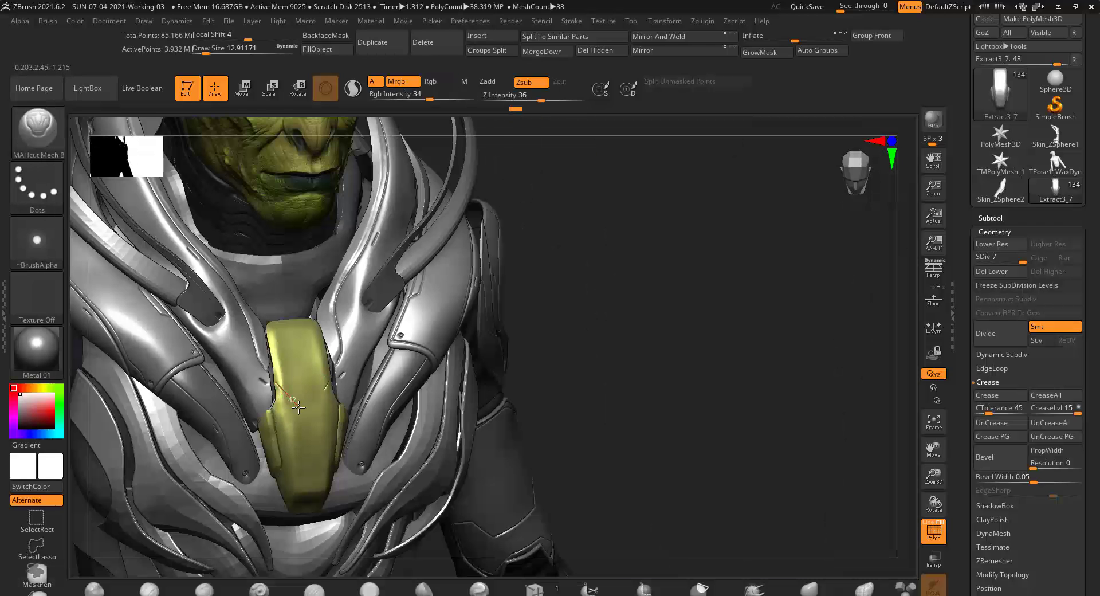
pyautogui.moveTo(322, 459)
pyautogui.mouseDown(button='right')
pyautogui.moveTo(397, 397)
pyautogui.moveTo(277, 362)
pyautogui.mouseUp(button='right')
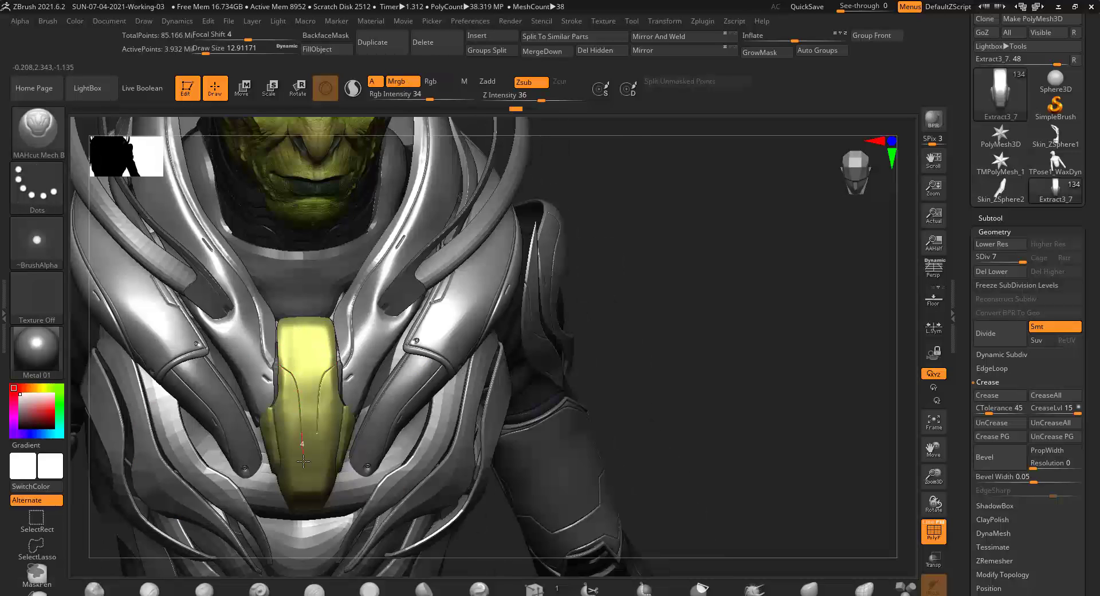
pyautogui.moveTo(303, 461)
pyautogui.keyDown('ctrl'); pyautogui.mouseDown(button='right')
pyautogui.moveTo(295, 327)
pyautogui.moveTo(366, 427)
pyautogui.moveTo(340, 411)
pyautogui.moveTo(371, 429)
pyautogui.mouseUp(button='right'); pyautogui.keyUp('ctrl')
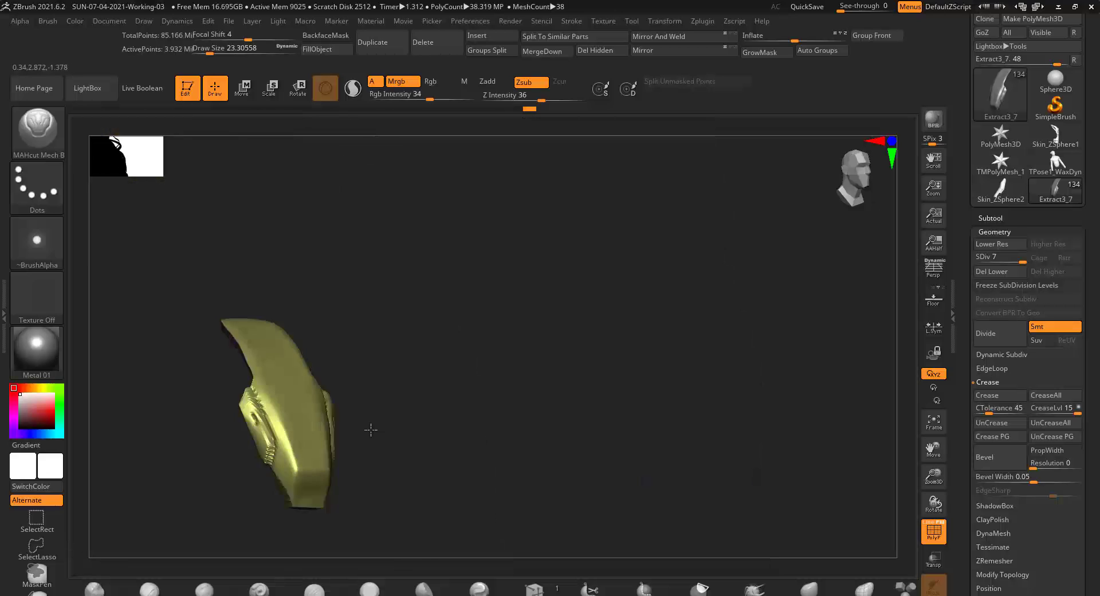
pyautogui.moveTo(312, 487)
pyautogui.mouseDown(button='right')
pyautogui.moveTo(344, 424)
pyautogui.moveTo(255, 469)
pyautogui.mouseUp(button='right')
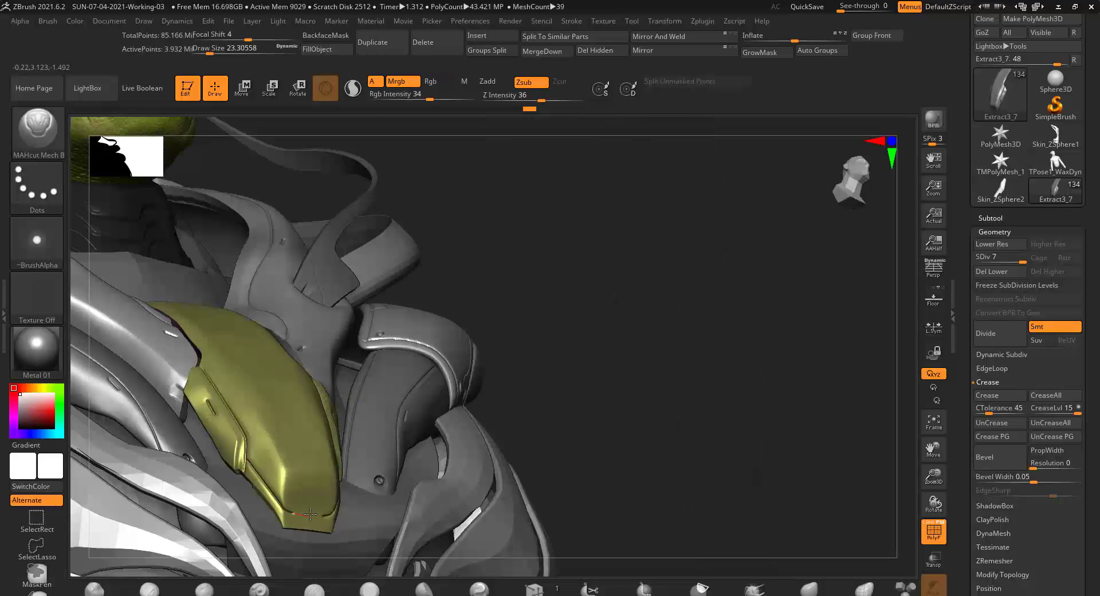
pyautogui.moveTo(309, 514)
pyautogui.mouseDown(button='right')
pyautogui.moveTo(287, 449)
pyautogui.moveTo(206, 512)
pyautogui.moveTo(235, 528)
pyautogui.mouseUp(button='right')
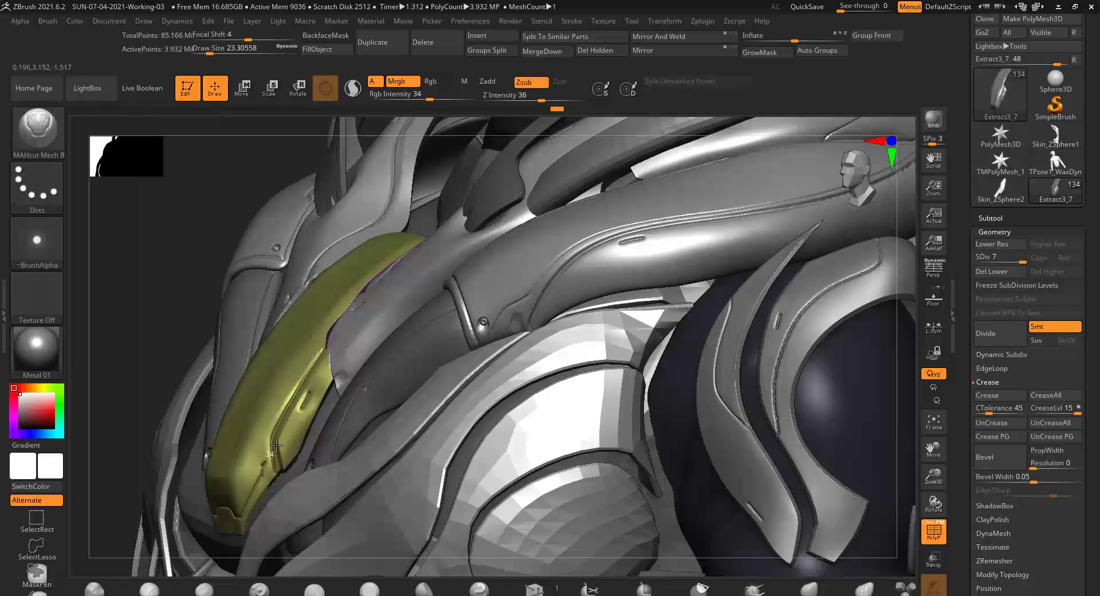
pyautogui.press('f')
pyautogui.moveTo(368, 387)
pyautogui.mouseDown(button='right')
pyautogui.moveTo(397, 414)
pyautogui.moveTo(435, 401)
pyautogui.moveTo(319, 355)
pyautogui.moveTo(275, 413)
pyautogui.mouseUp(button='right')
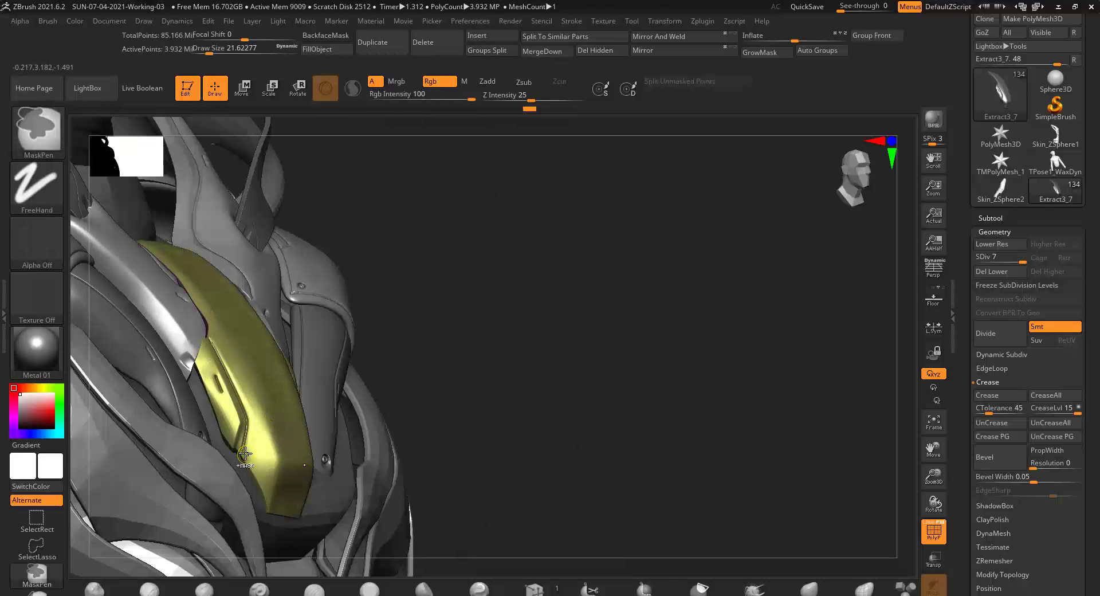
pyautogui.moveTo(274, 475)
pyautogui.mouseDown(button='right')
pyautogui.moveTo(287, 487)
pyautogui.moveTo(331, 486)
pyautogui.mouseUp(button='right')
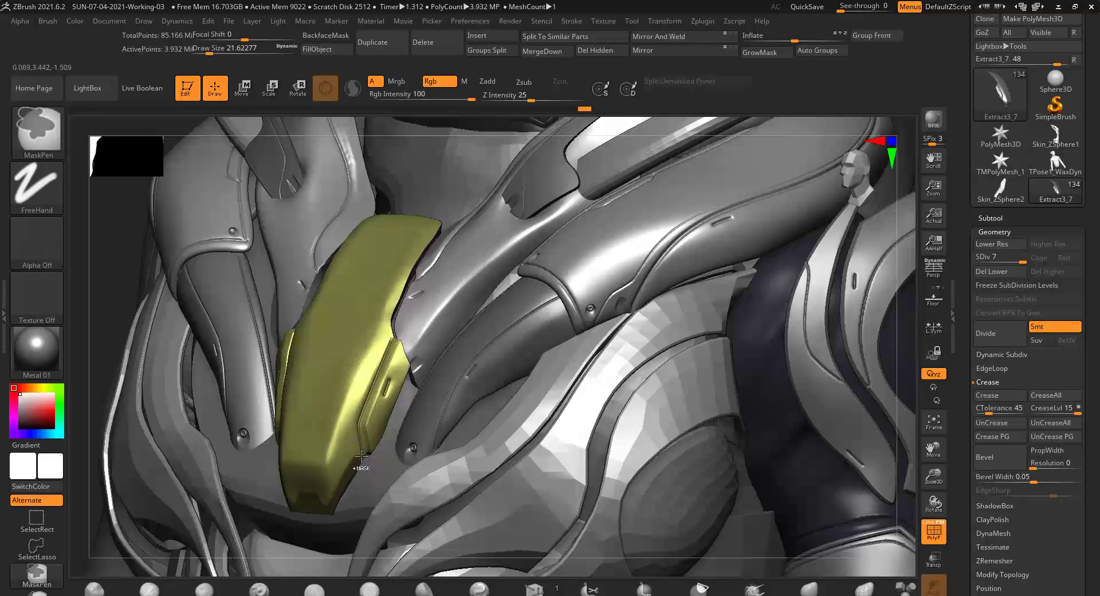
pyautogui.press('w')
pyautogui.keyDown('shift'); pyautogui.moveTo(405, 415); pyautogui.dragTo(424, 400, button='right'); pyautogui.keyUp('shift')
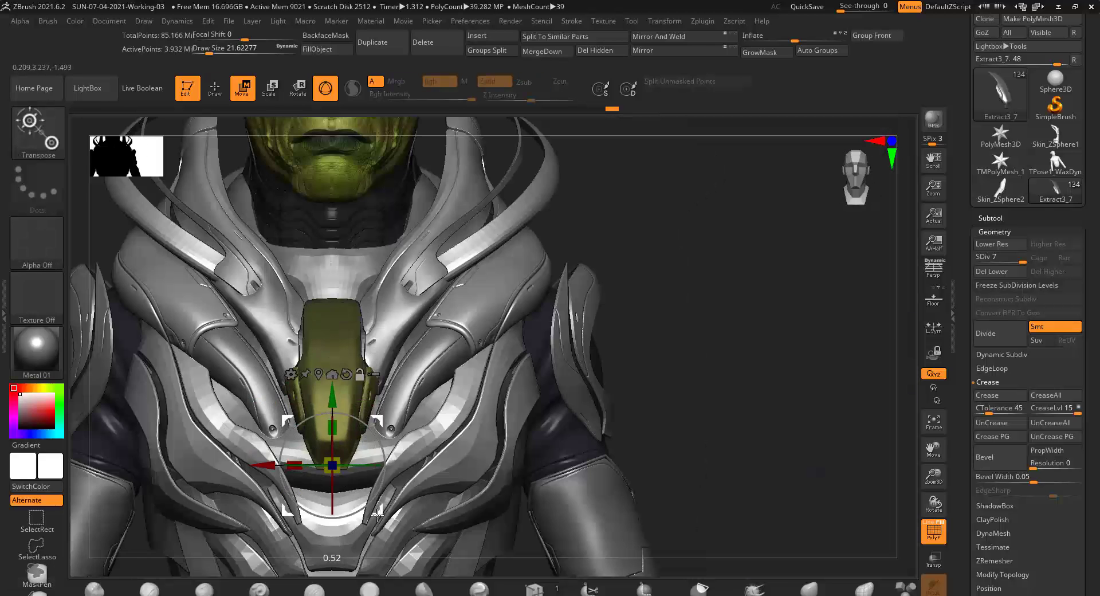
# Switch from the MAHcut brush to the Pinch brush for the chest plate.
pyautogui.moveTo(377, 511)
pyautogui.mouseDown(button='right')
pyautogui.moveTo(607, 351)
pyautogui.moveTo(467, 354)
pyautogui.mouseUp(button='right')
pyautogui.press('q')
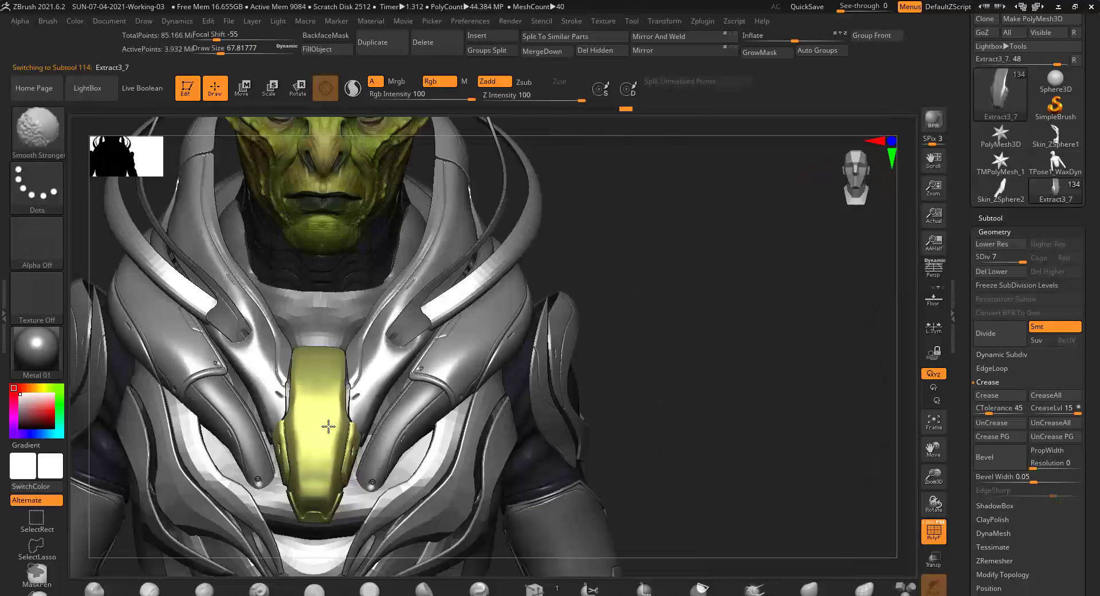
pyautogui.press('b')
pyautogui.press('p')
pyautogui.press('i')
# Raise the brush focal shift to 11 and view the yellow plate at an angle.
pyautogui.moveTo(296, 382); pyautogui.dragTo(344, 415, button='right')
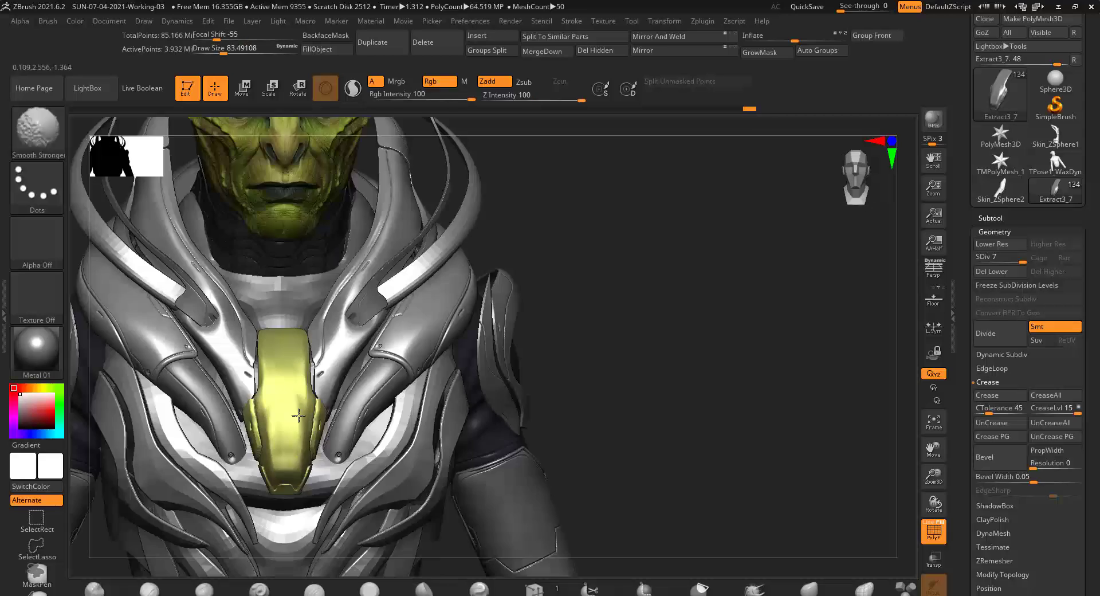
pyautogui.press('space')
pyautogui.moveTo(304, 428); pyautogui.dragTo(293, 432)
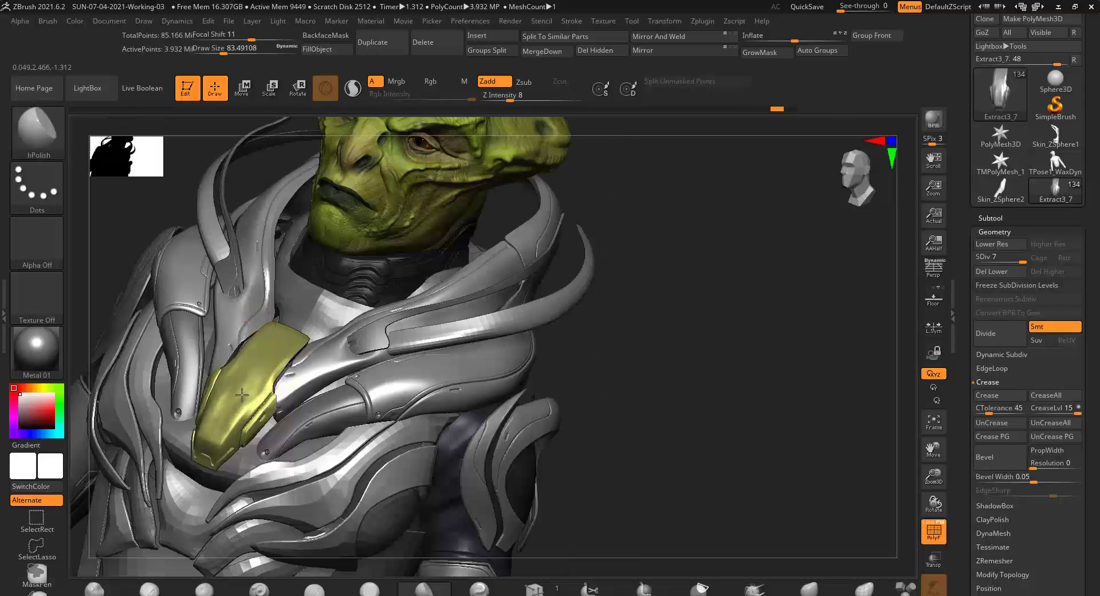
pyautogui.moveTo(242, 395); pyautogui.dragTo(348, 389, button='right')
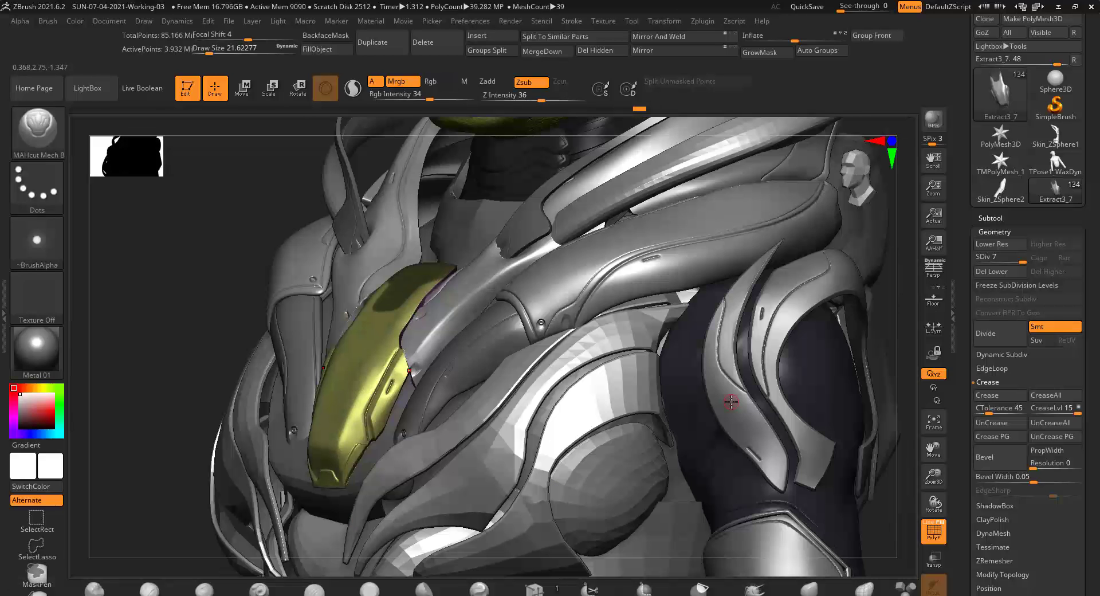
# Scroll the Brush palette down to reach the Load Brush option.
pyautogui.moveTo(972, 506); pyautogui.dragTo(972, 460)
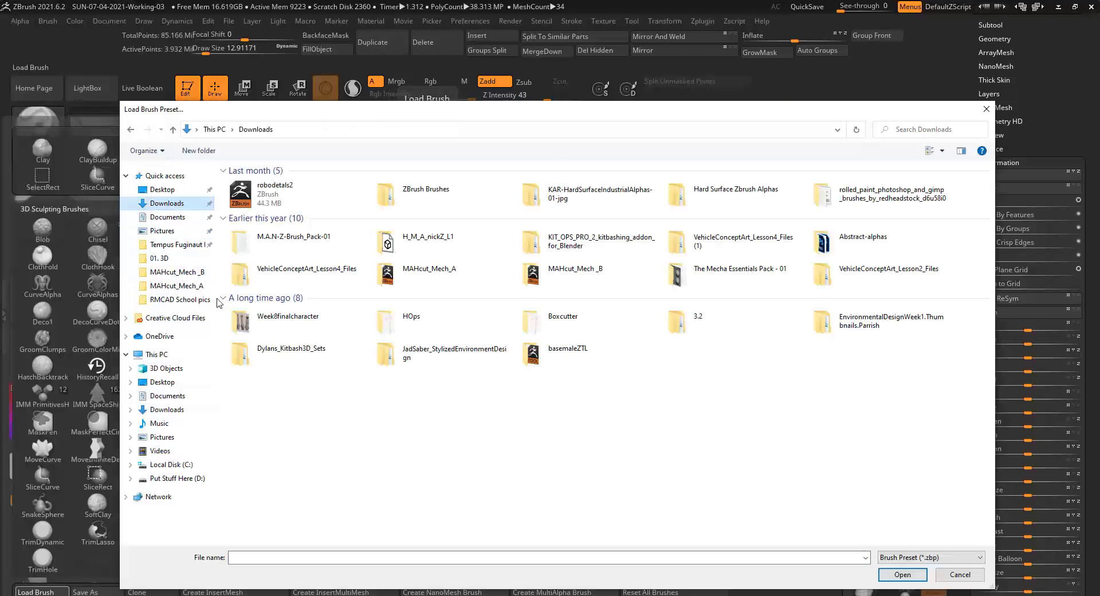
# Carve a top groove with Nash-Round_Extrude1, then load Nash-Line_Cylinder_Snp1 and Nash-Tube_Detail1 presets.
pyautogui.click(297, 280)
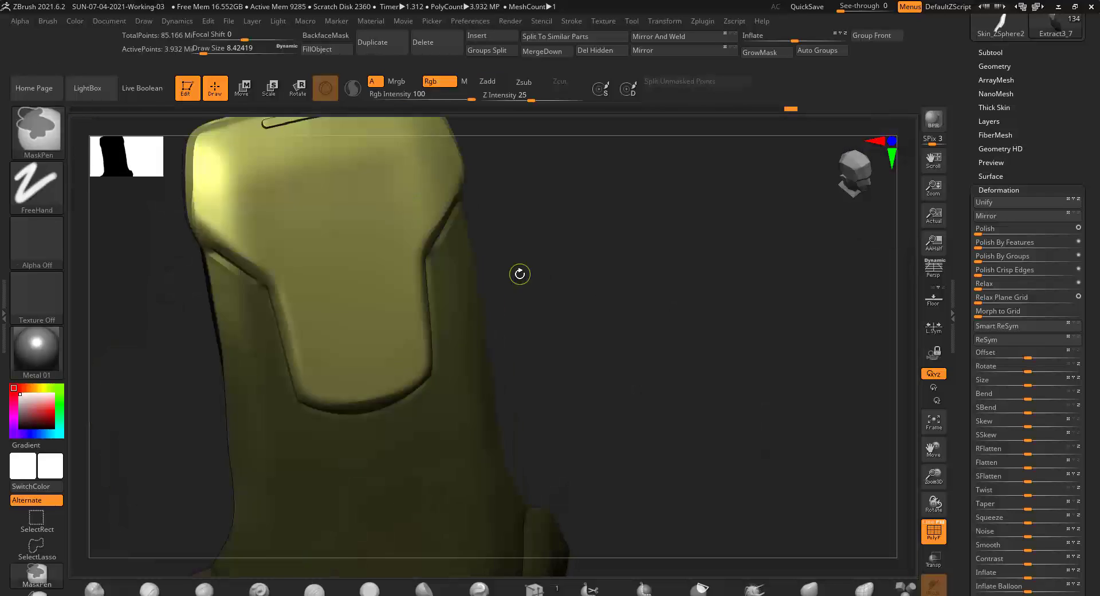
pyautogui.moveTo(431, 249); pyautogui.dragTo(258, 283)
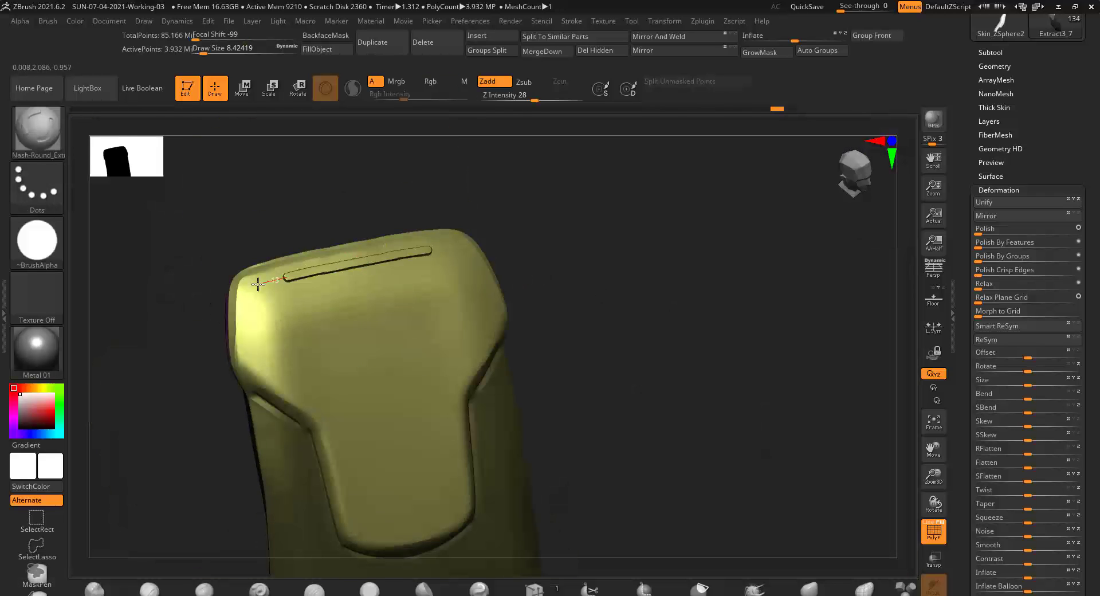
pyautogui.click(37, 128)
pyautogui.click(105, 591)
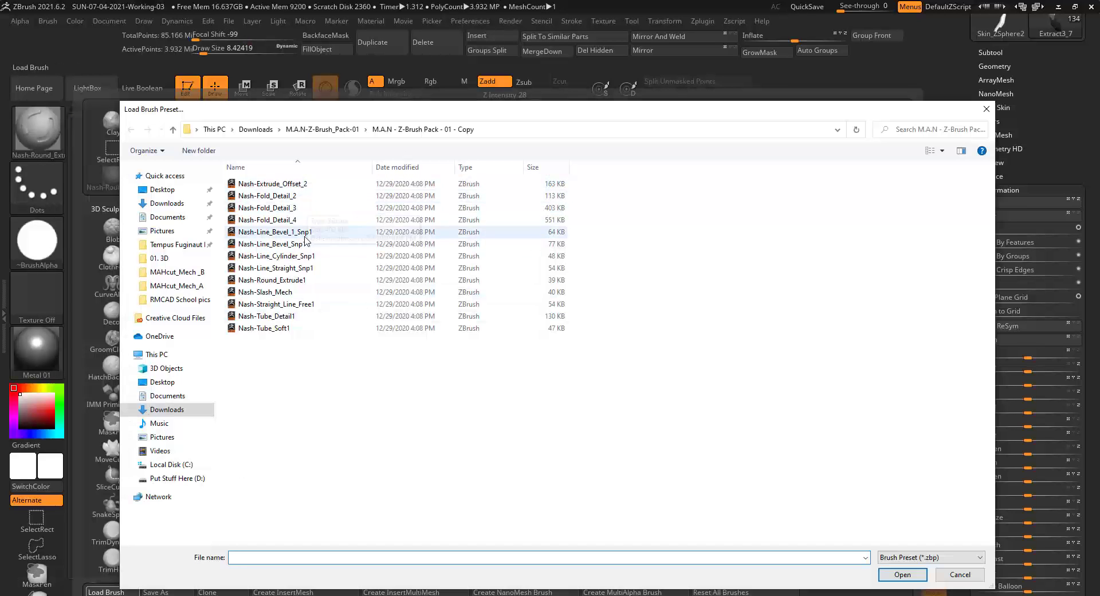
pyautogui.click(276, 256)
pyautogui.press('Return')
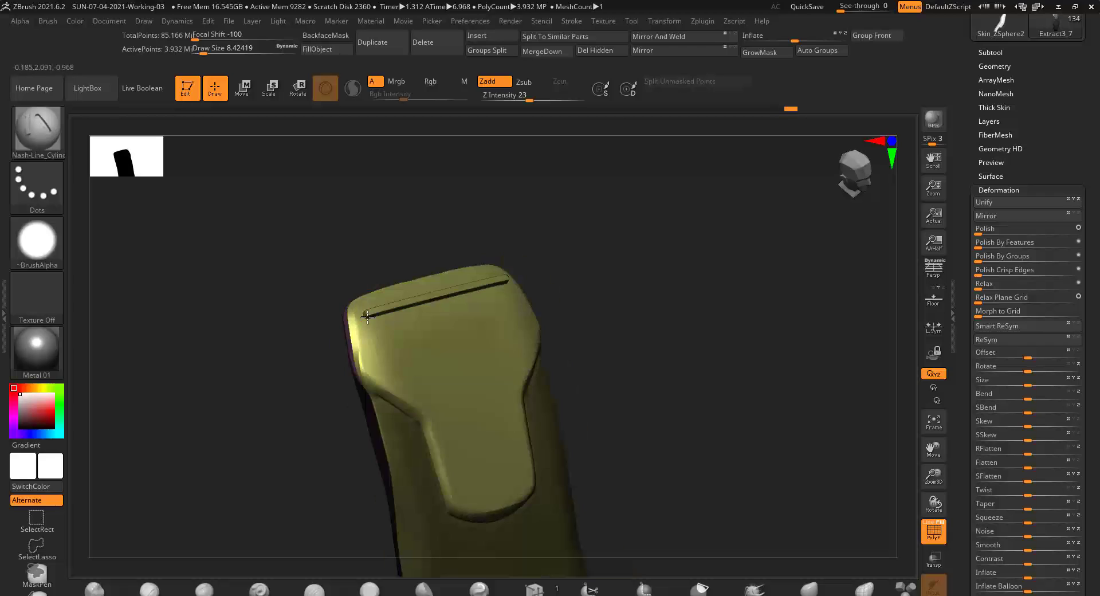
pyautogui.click(160, 592)
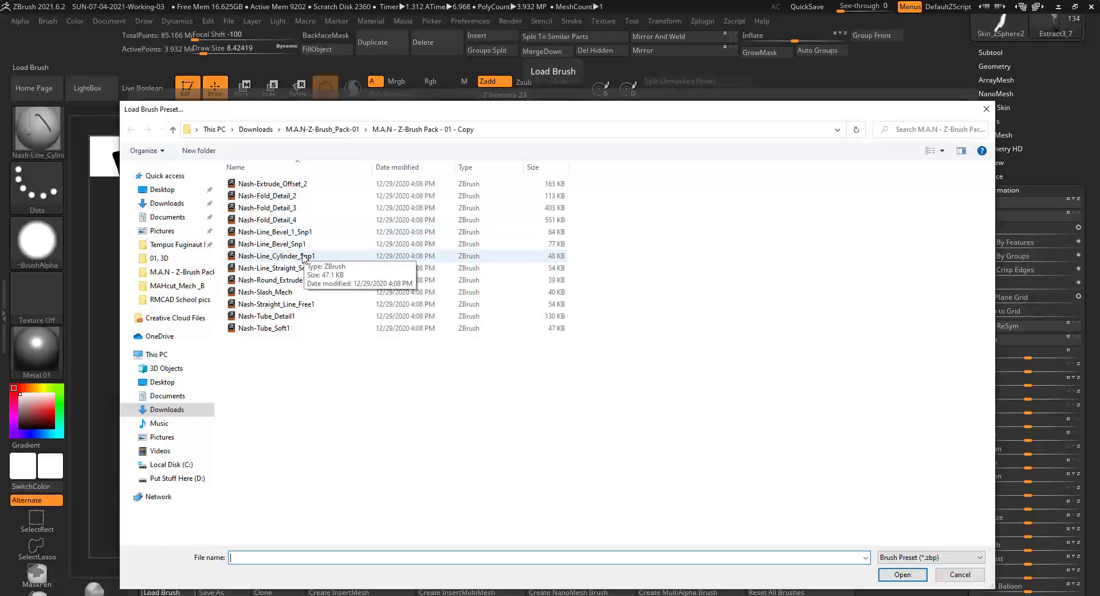
pyautogui.doubleClick(266, 316)
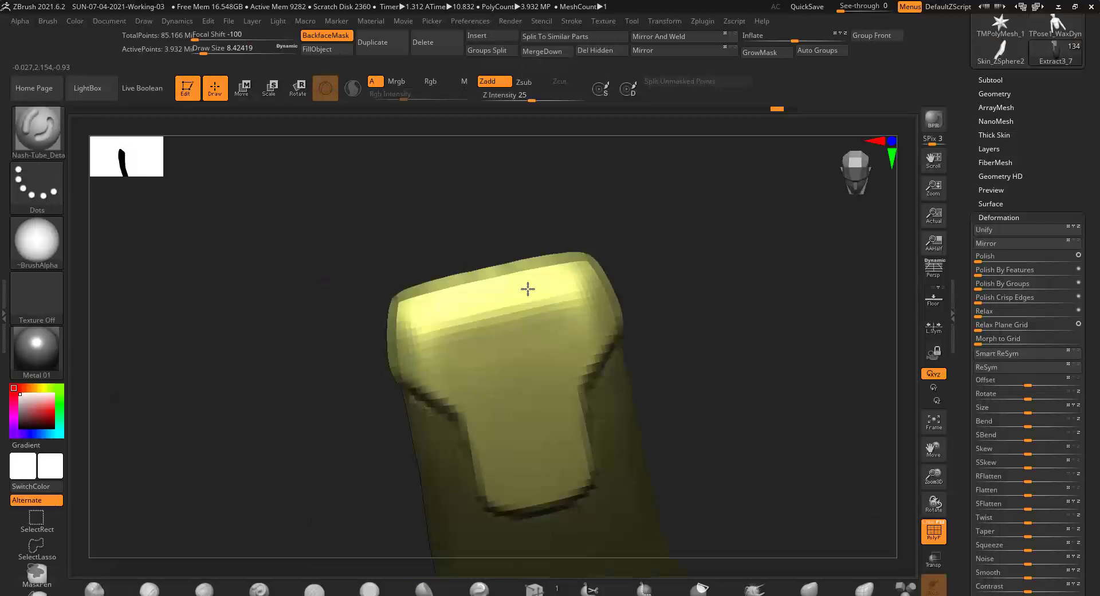
# Press two slot indents with Nash-Line_Cylinder, undo them, and pick the mech-cut brush.
pyautogui.moveTo(485, 365); pyautogui.dragTo(181, 536)
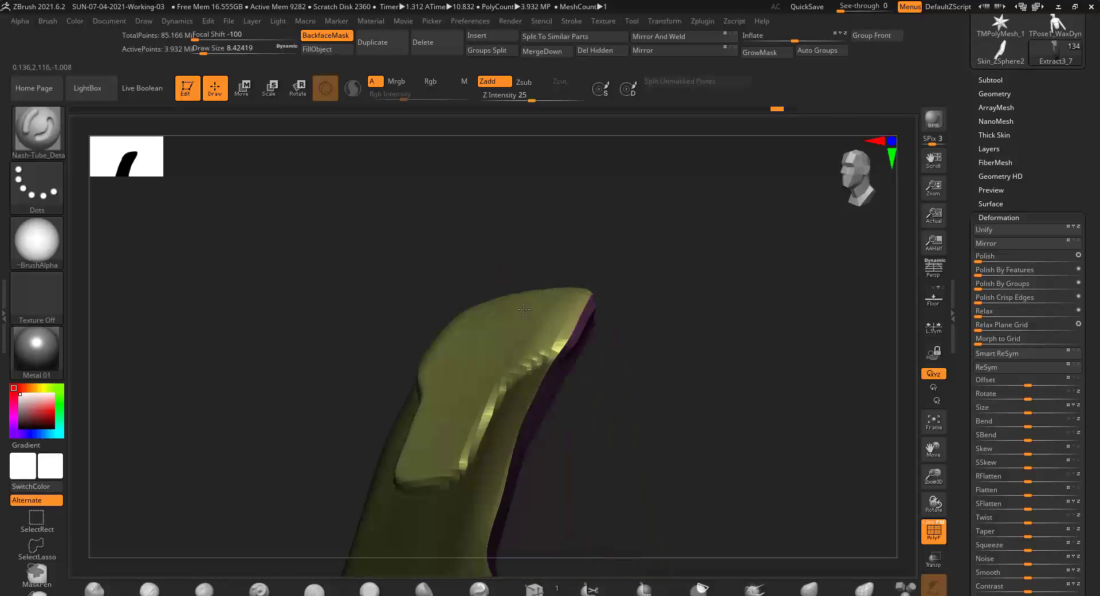
pyautogui.press('b')
pyautogui.click(182, 536)
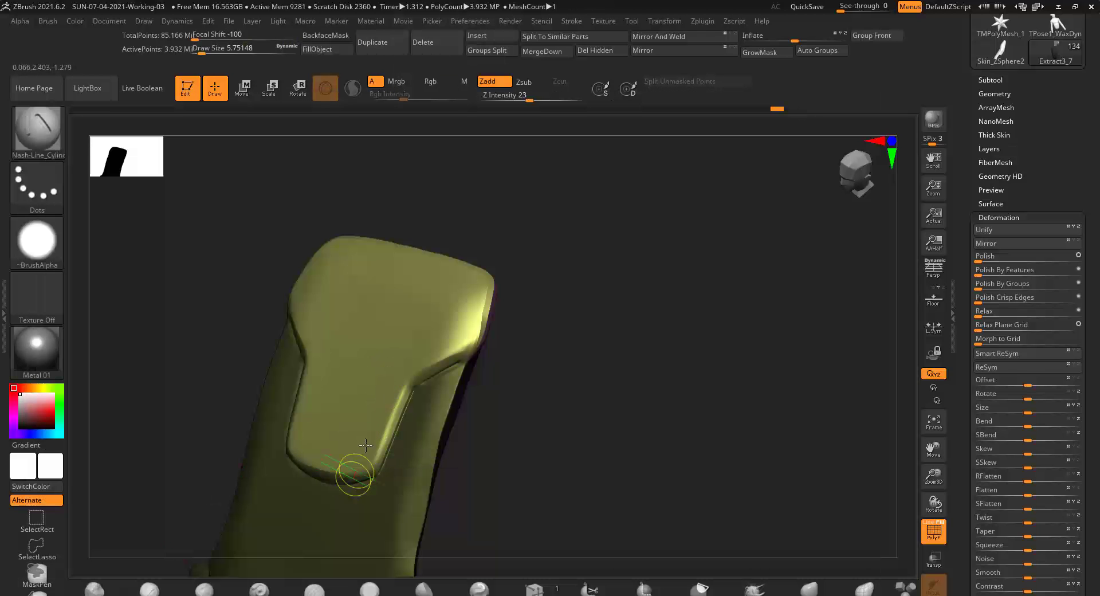
pyautogui.moveTo(364, 481); pyautogui.dragTo(394, 375)
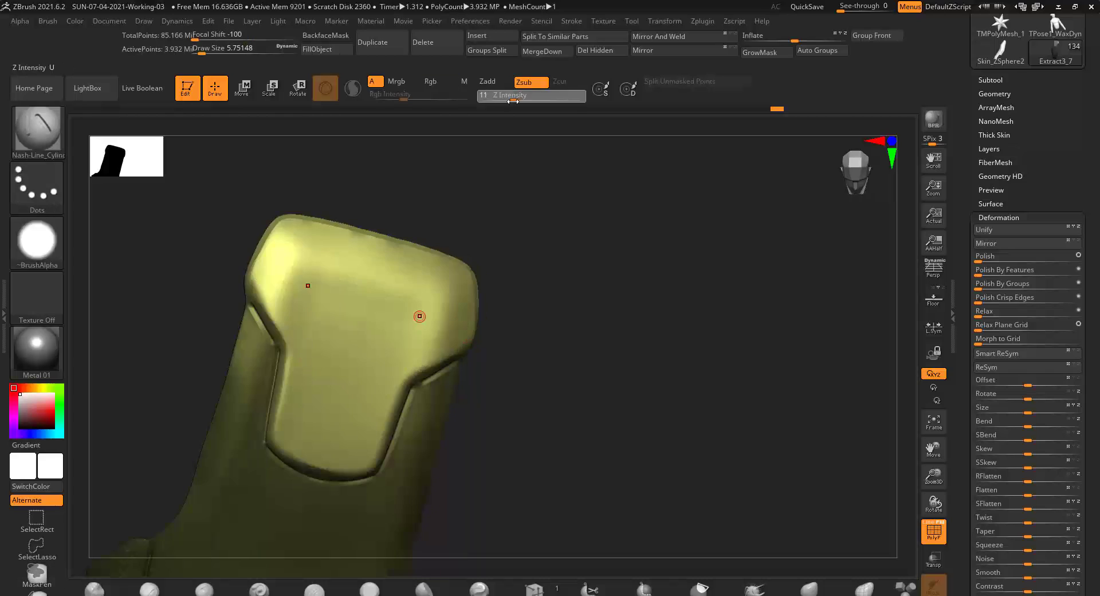
pyautogui.hotkey('ctrl', 'z')
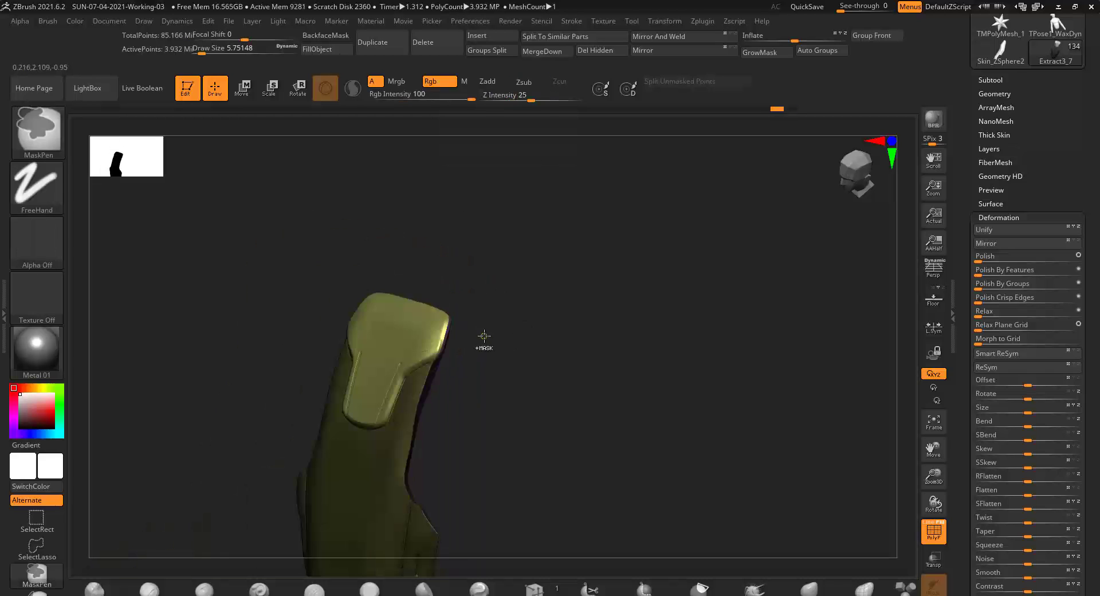
pyautogui.press('b')
pyautogui.click(459, 305)
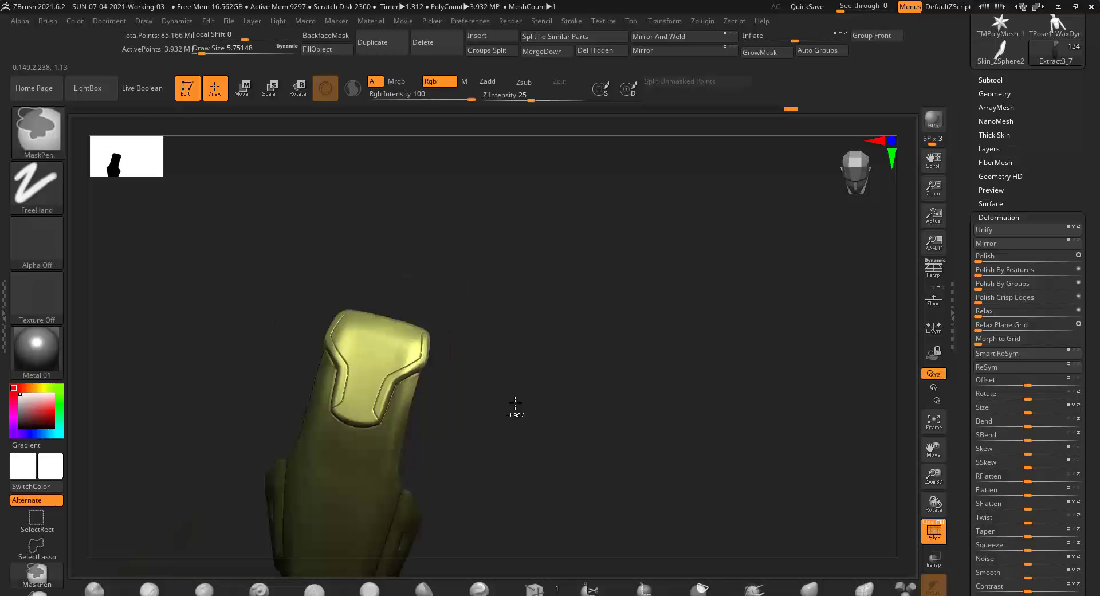
# Show all subtools again and set the Standard brush with DragRect stroke and the alpha library.
pyautogui.moveTo(511, 405)
pyautogui.keyDown('alt'); pyautogui.mouseDown()
pyautogui.moveTo(515, 442)
pyautogui.moveTo(560, 398)
pyautogui.mouseUp(); pyautogui.keyUp('alt')
pyautogui.hotkey('ctrl', 'shift', 's')
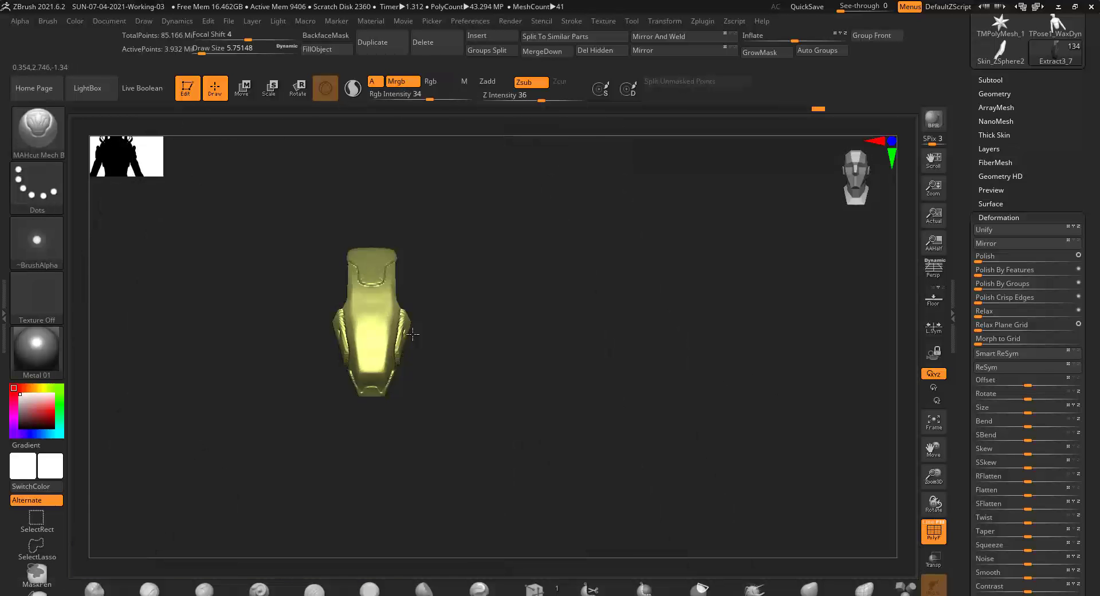
pyautogui.click(36, 186)
pyautogui.click(241, 212)
pyautogui.click(45, 252)
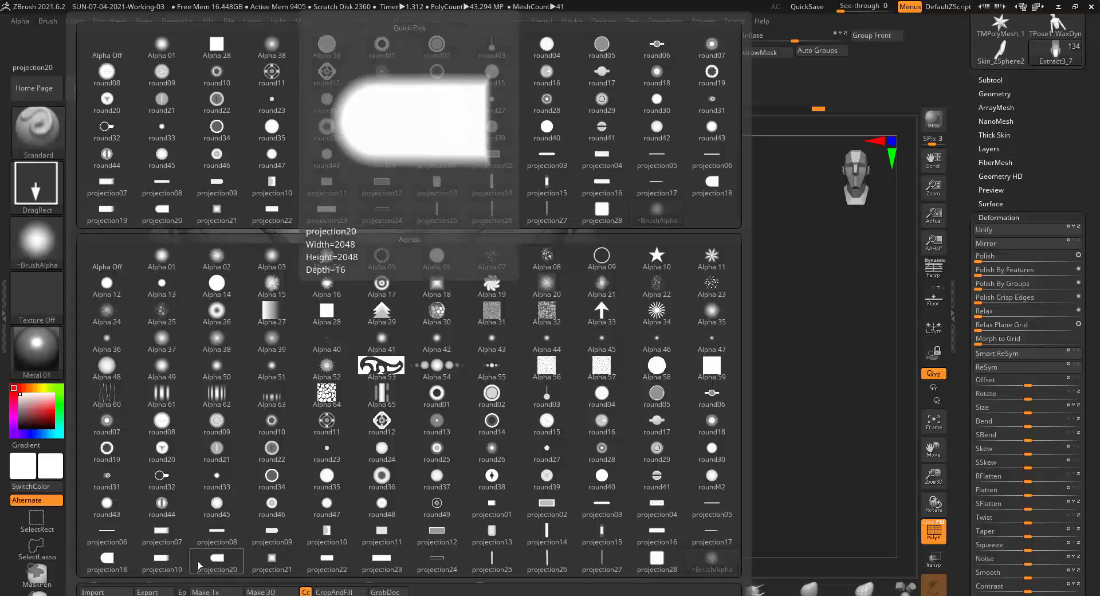
# Choose the round29 alpha and orbit to a front view of the chest piece.
pyautogui.click(327, 208)
pyautogui.moveTo(421, 359); pyautogui.dragTo(437, 320)
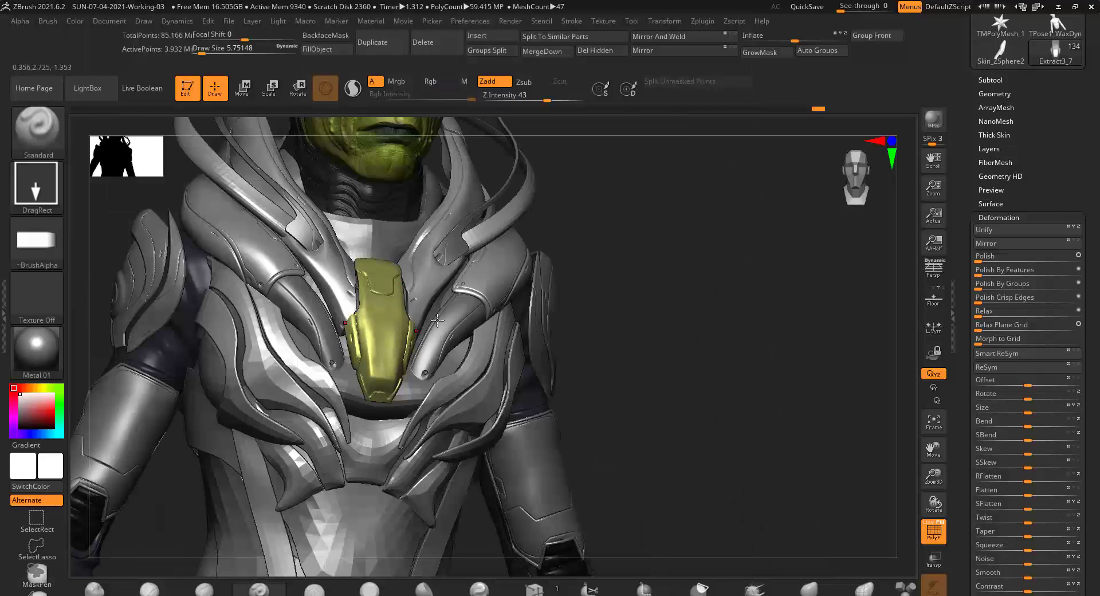
pyautogui.click(37, 240)
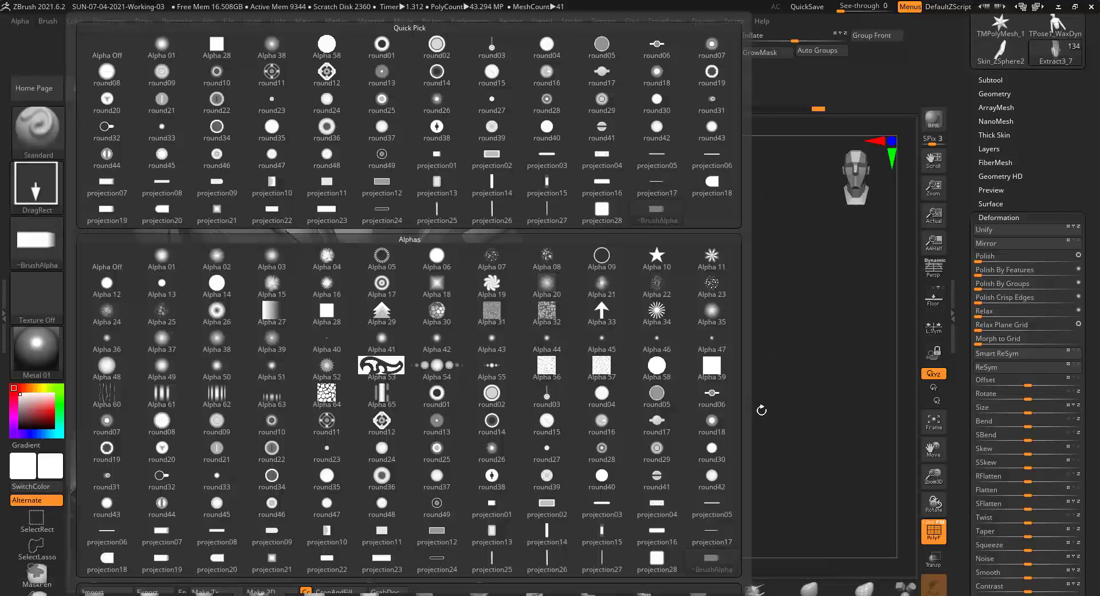
pyautogui.click(670, 404)
pyautogui.moveTo(670, 405)
pyautogui.mouseDown()
pyautogui.moveTo(481, 327)
pyautogui.moveTo(474, 363)
pyautogui.moveTo(389, 312)
pyautogui.moveTo(354, 399)
pyautogui.mouseUp()
pyautogui.moveTo(372, 461); pyautogui.dragTo(319, 334, button='right')
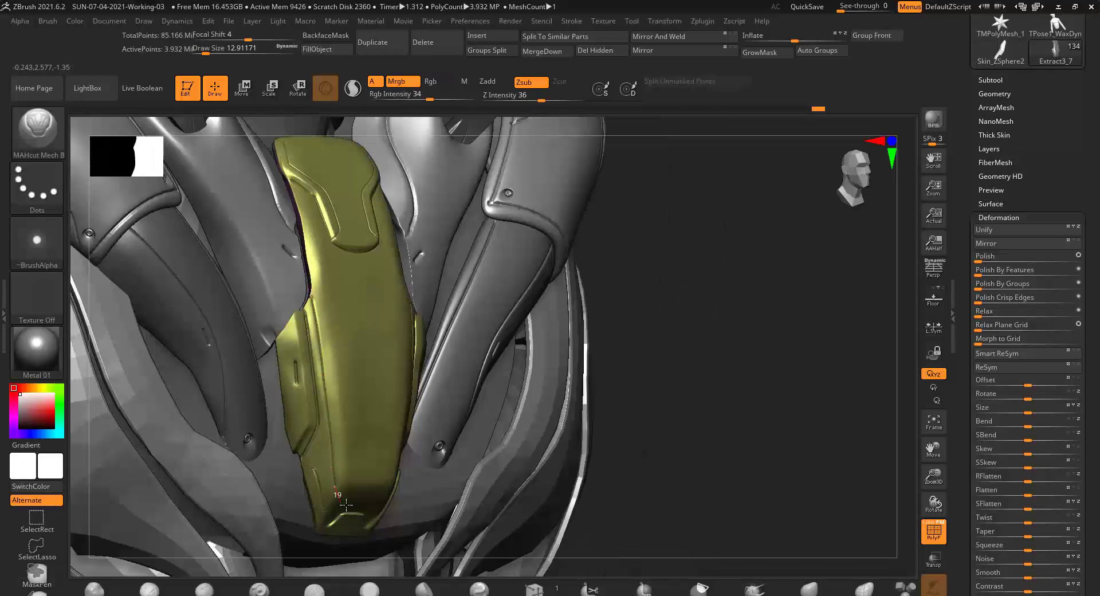
pyautogui.moveTo(345, 504)
pyautogui.mouseDown(button='right')
pyautogui.moveTo(436, 356)
pyautogui.moveTo(437, 381)
pyautogui.moveTo(416, 405)
pyautogui.moveTo(331, 358)
pyautogui.mouseUp(button='right')
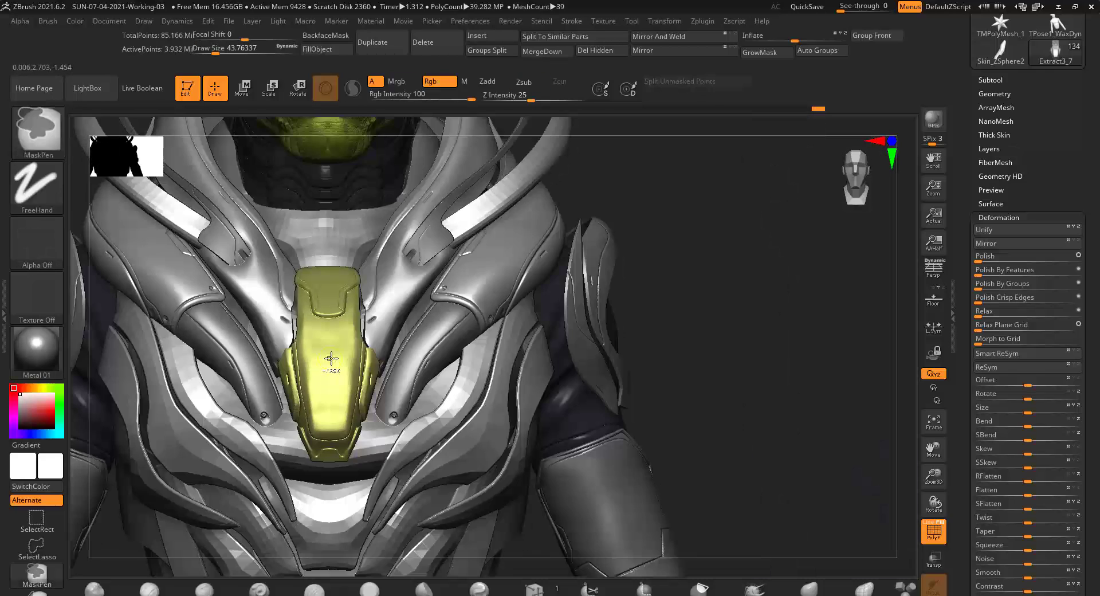
# Pick the mech-cut brush and load the TrimFront brush from the brush library.
pyautogui.keyDown('ctrl'); pyautogui.keyDown('shift'); pyautogui.click(322, 373); pyautogui.keyUp('shift'); pyautogui.keyUp('ctrl')
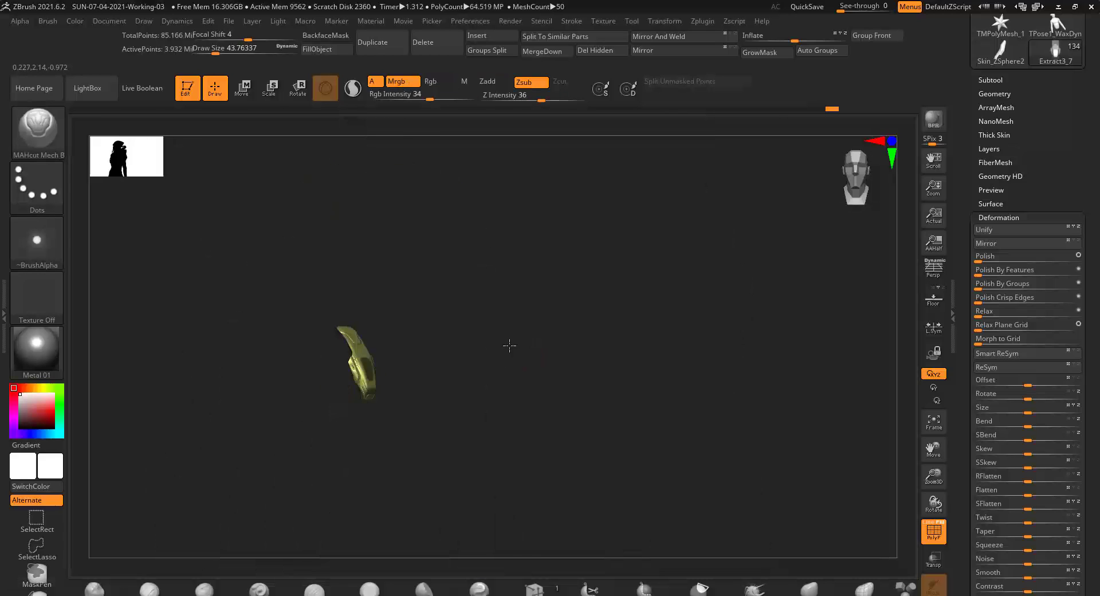
pyautogui.keyDown('ctrl'); pyautogui.keyDown('shift'); pyautogui.click(458, 377); pyautogui.keyUp('shift'); pyautogui.keyUp('ctrl')
pyautogui.press('b')
pyautogui.click(401, 337)
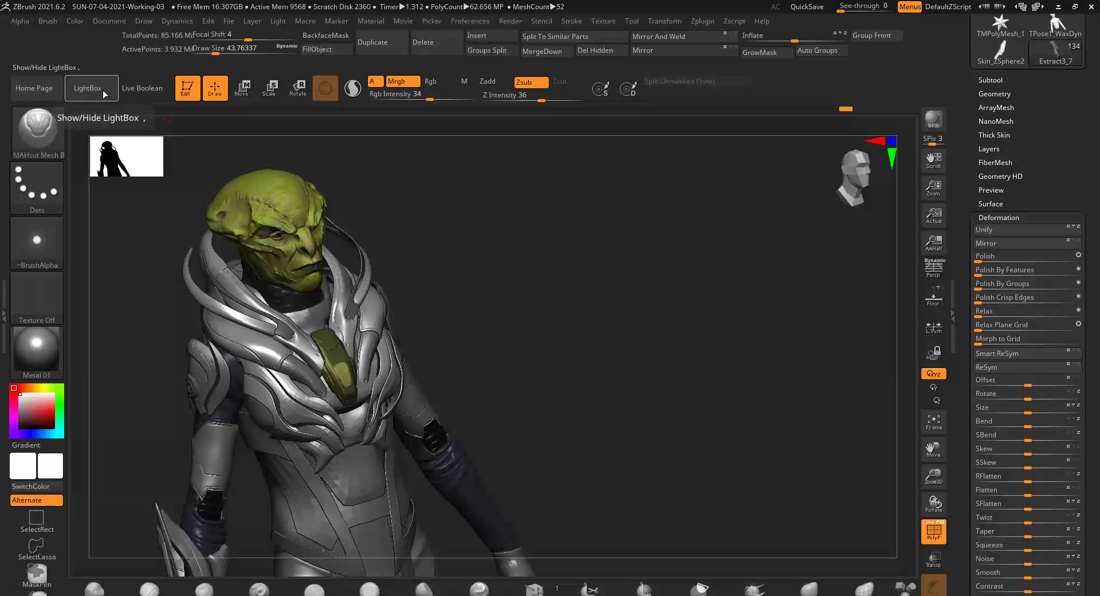
pyautogui.press(',')
pyautogui.doubleClick(291, 166)
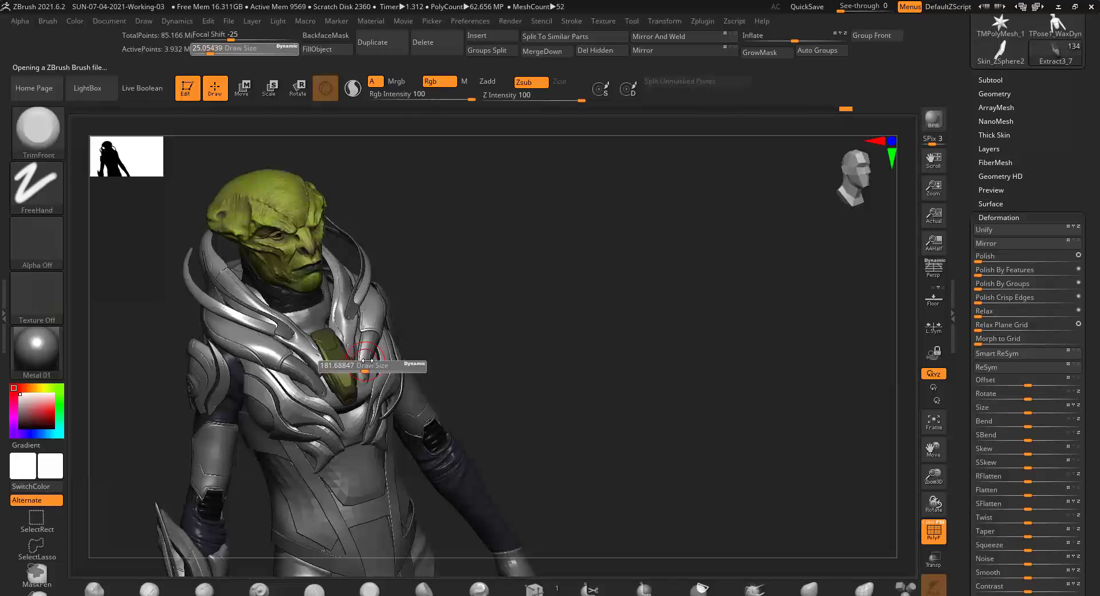
pyautogui.keyDown('ctrl'); pyautogui.keyDown('shift'); pyautogui.click(360, 397); pyautogui.keyUp('shift'); pyautogui.keyUp('ctrl')
pyautogui.keyDown('ctrl'); pyautogui.keyDown('shift'); pyautogui.click(321, 320); pyautogui.keyUp('shift'); pyautogui.keyUp('ctrl')
pyautogui.press(',')
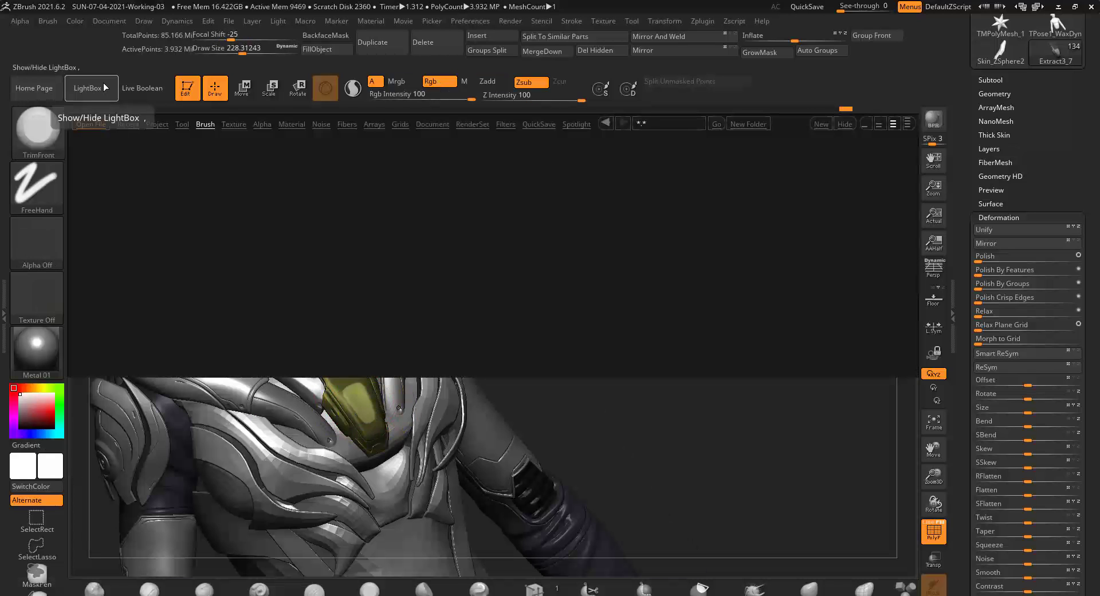
pyautogui.click(109, 88)
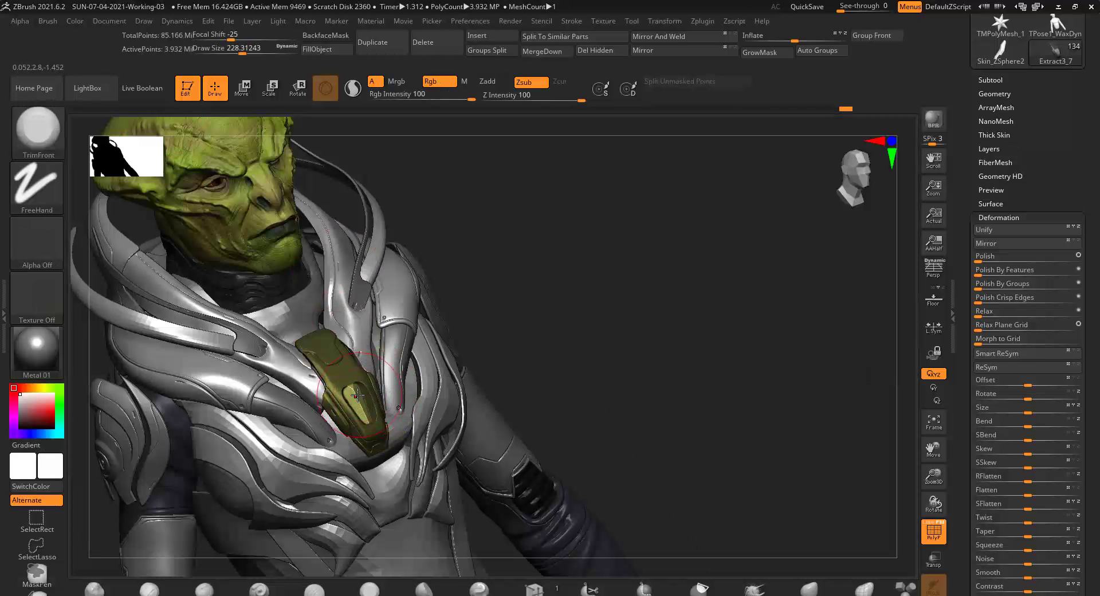
# Nudge the gold chest piece slightly into place with Transpose Move, then return to sculpting.
pyautogui.moveTo(358, 395); pyautogui.dragTo(441, 337, button='right')
pyautogui.press('w')
pyautogui.keyDown('ctrl'); pyautogui.keyDown('shift'); pyautogui.click(414, 366); pyautogui.keyUp('shift'); pyautogui.keyUp('ctrl')
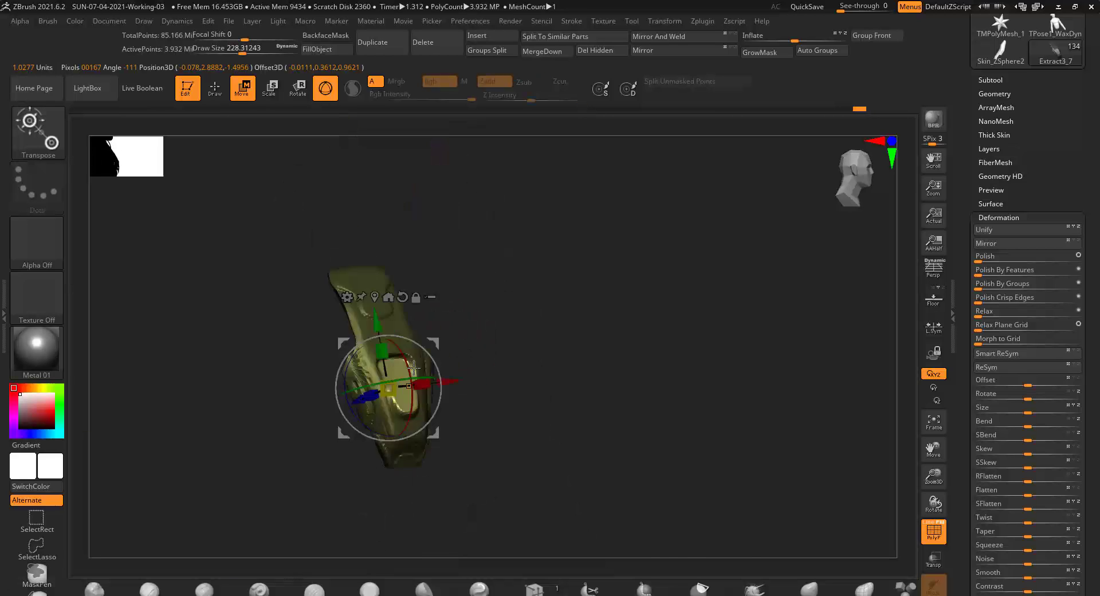
pyautogui.moveTo(360, 397); pyautogui.dragTo(366, 400)
pyautogui.moveTo(466, 383)
pyautogui.mouseDown(button='right')
pyautogui.moveTo(344, 372)
pyautogui.moveTo(591, 366)
pyautogui.moveTo(569, 400)
pyautogui.moveTo(364, 393)
pyautogui.moveTo(392, 396)
pyautogui.moveTo(368, 401)
pyautogui.moveTo(330, 485)
pyautogui.mouseUp(button='right')
pyautogui.press('q')
# Make the chest plate active and set up the Standard brush with DragRect stroke and Zadd.
pyautogui.keyDown('alt'); pyautogui.click(364, 393); pyautogui.keyUp('alt')
pyautogui.press('s')
pyautogui.press('b')
pyautogui.press('b')
pyautogui.press('s')
pyautogui.press('t')
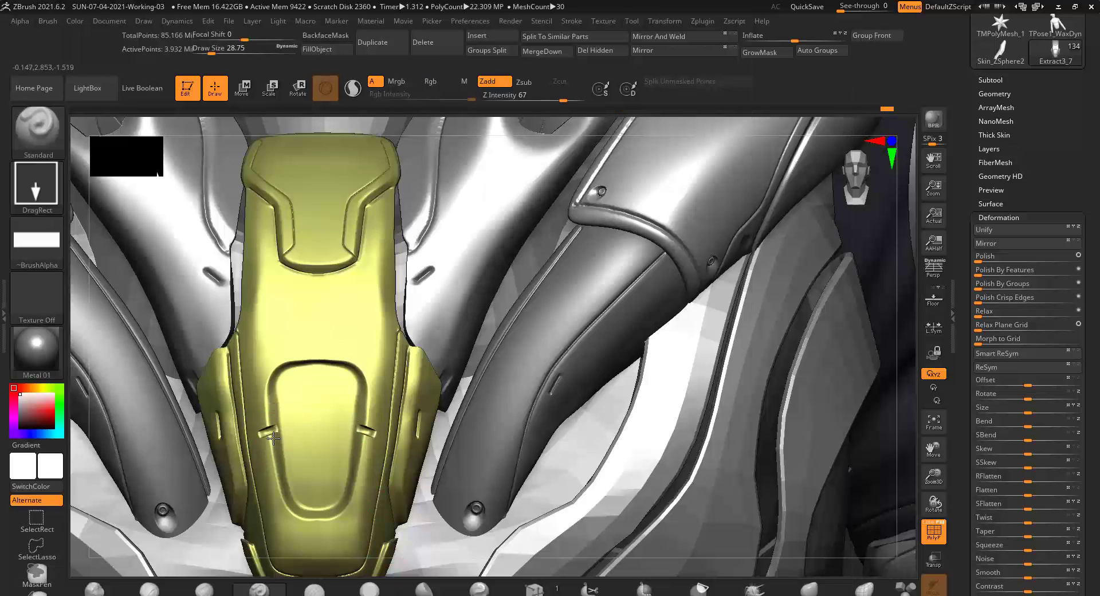
# Pick the mech-cut brush and orbit closely around the yellow plate's face and nearby armour.
pyautogui.moveTo(273, 438)
pyautogui.mouseDown(button='right')
pyautogui.moveTo(434, 395)
pyautogui.moveTo(336, 531)
pyautogui.moveTo(409, 491)
pyautogui.moveTo(330, 319)
pyautogui.mouseUp(button='right')
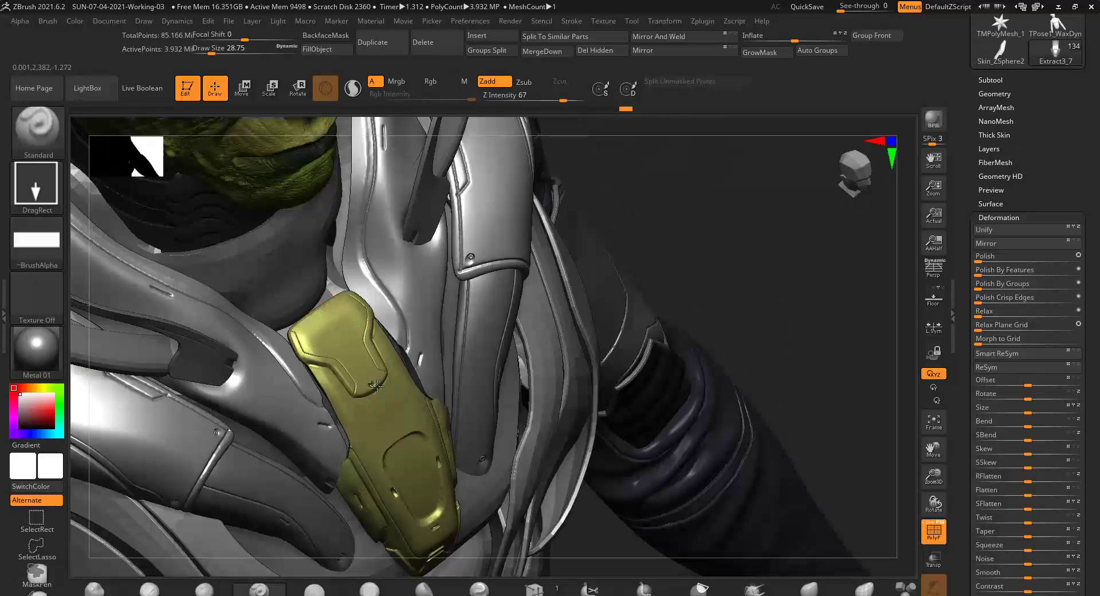
pyautogui.moveTo(376, 385)
pyautogui.mouseDown(button='right')
pyautogui.moveTo(506, 383)
pyautogui.moveTo(325, 353)
pyautogui.moveTo(531, 406)
pyautogui.moveTo(493, 413)
pyautogui.moveTo(538, 411)
pyautogui.mouseUp(button='right')
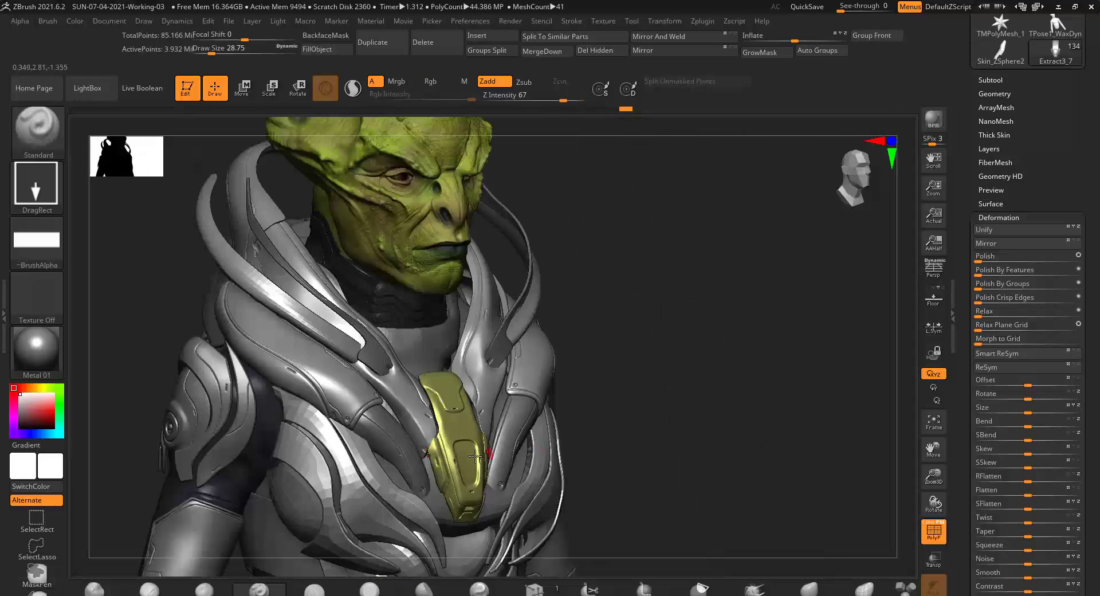
pyautogui.moveTo(475, 456); pyautogui.dragTo(401, 343, button='right')
pyautogui.press('b')
pyautogui.click(298, 278)
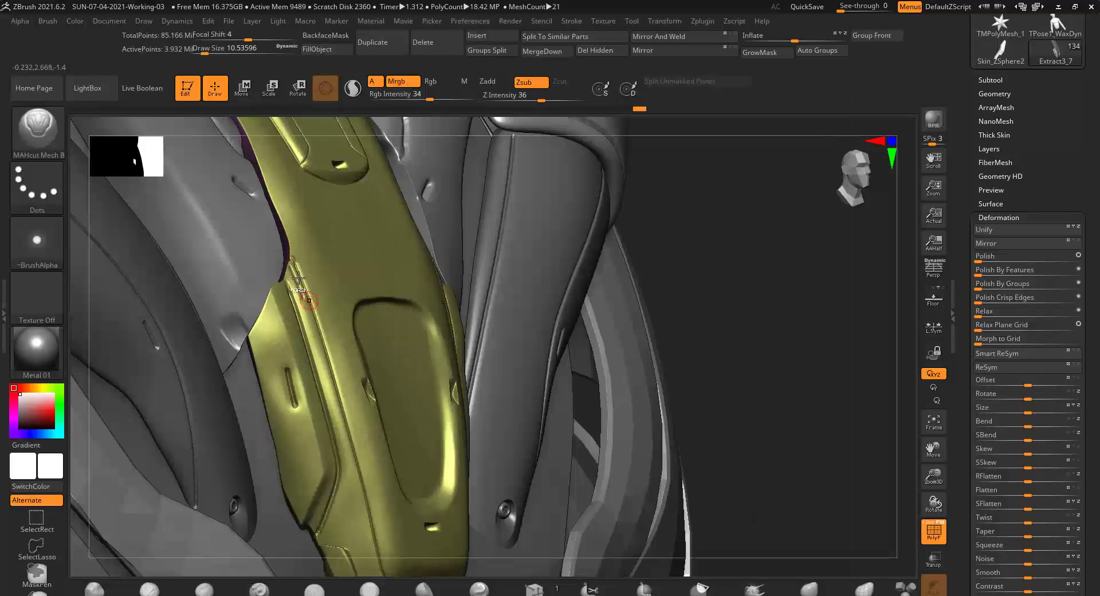
pyautogui.moveTo(405, 454); pyautogui.dragTo(343, 355, button='right')
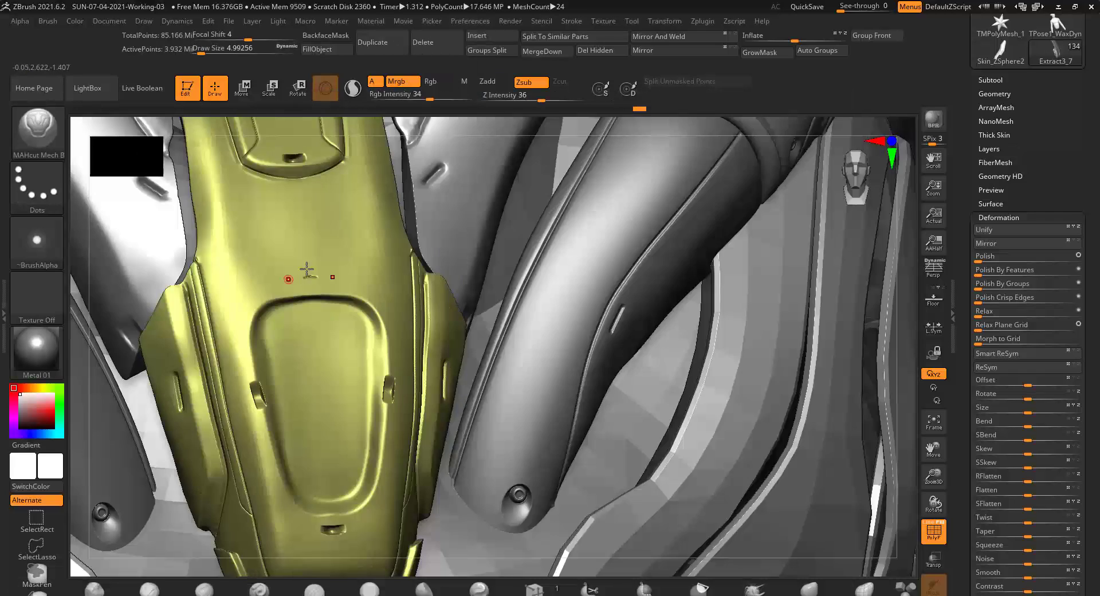
pyautogui.moveTo(304, 252); pyautogui.dragTo(257, 309, button='right')
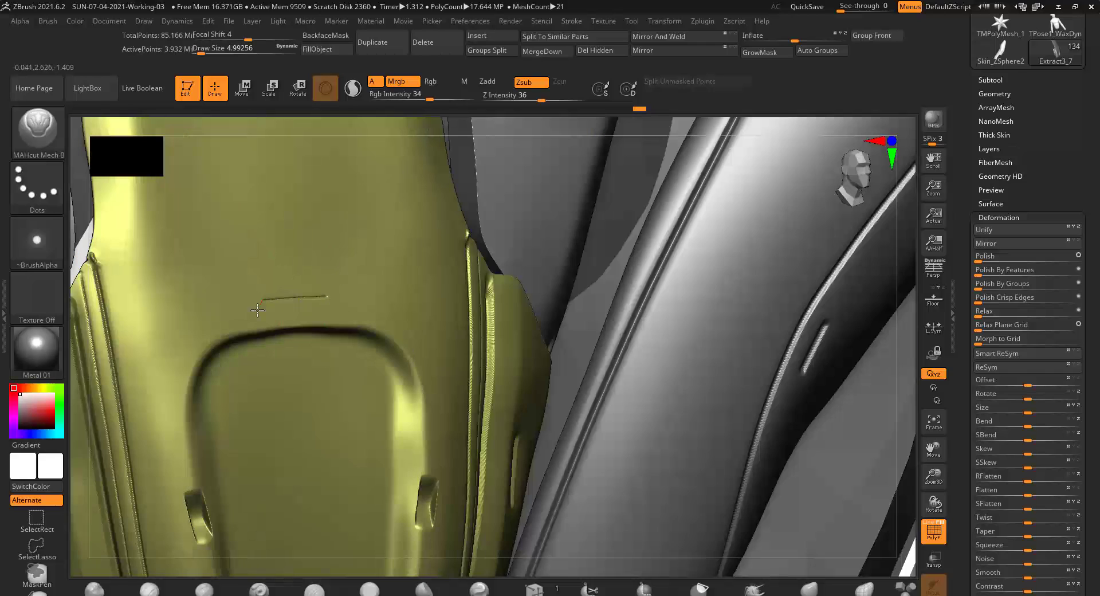
pyautogui.moveTo(185, 489); pyautogui.dragTo(345, 302, button='right')
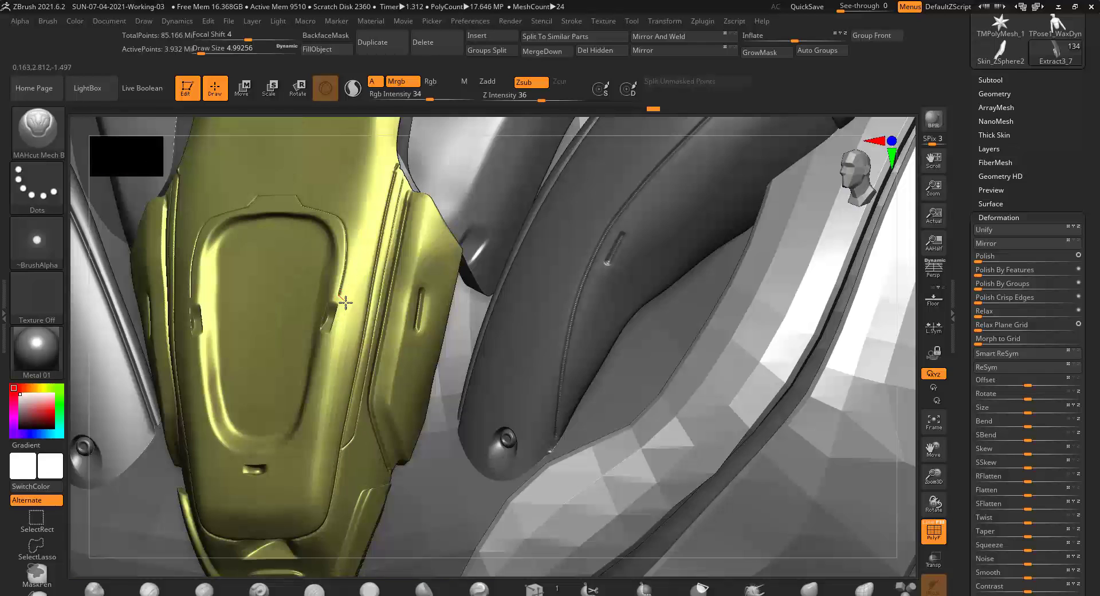
pyautogui.moveTo(334, 353); pyautogui.dragTo(202, 359, button='right')
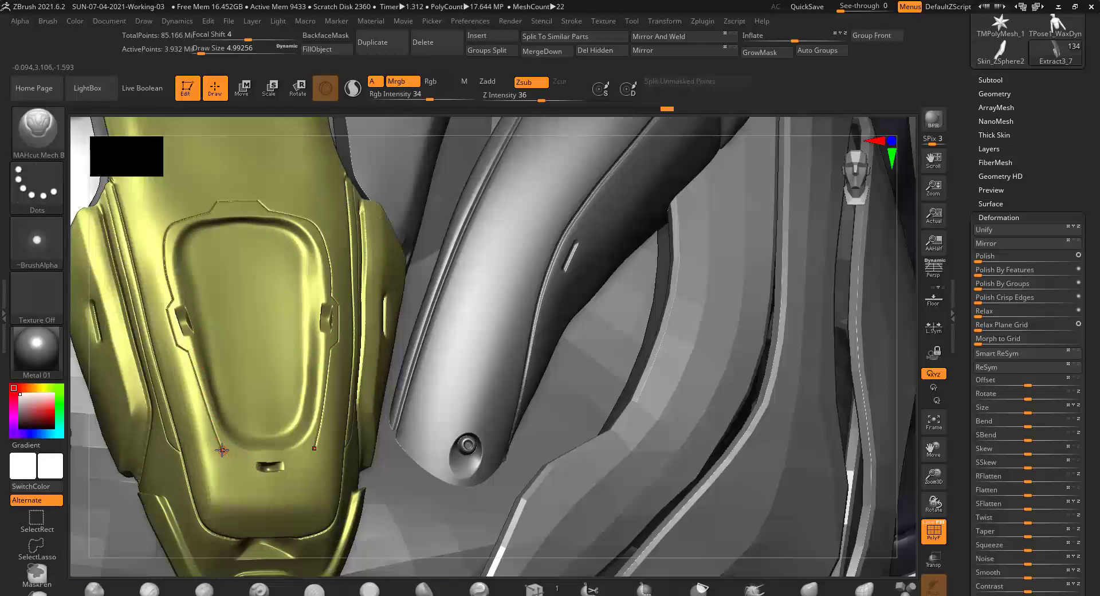
pyautogui.moveTo(222, 450)
pyautogui.mouseDown(button='right')
pyautogui.moveTo(293, 458)
pyautogui.moveTo(290, 321)
pyautogui.mouseUp(button='right')
pyautogui.moveTo(369, 362)
pyautogui.mouseDown(button='right')
pyautogui.moveTo(327, 290)
pyautogui.moveTo(299, 397)
pyautogui.moveTo(498, 359)
pyautogui.mouseUp(button='right')
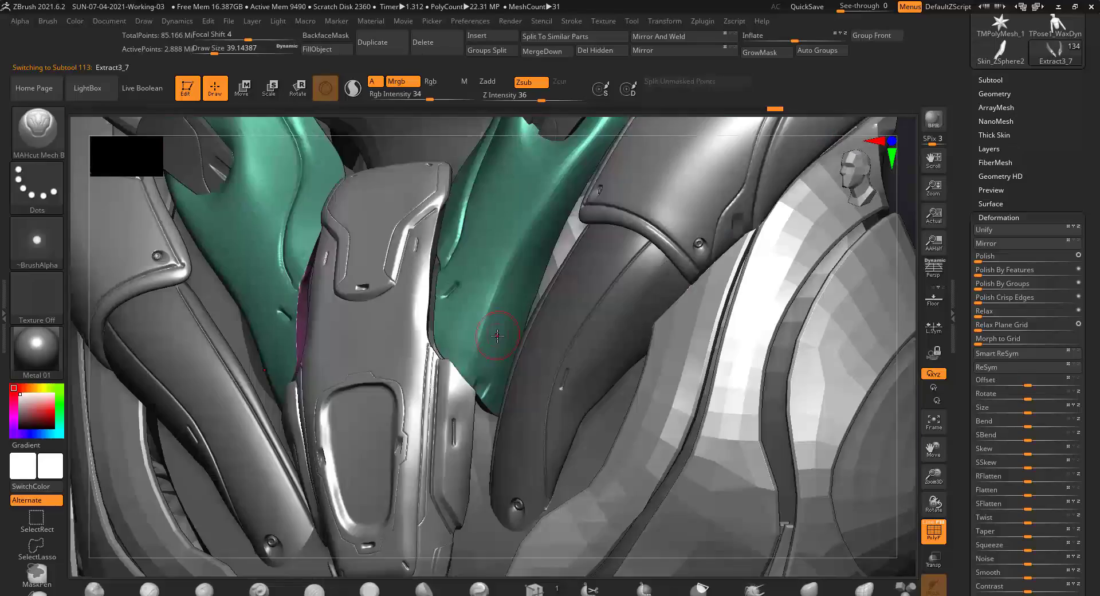